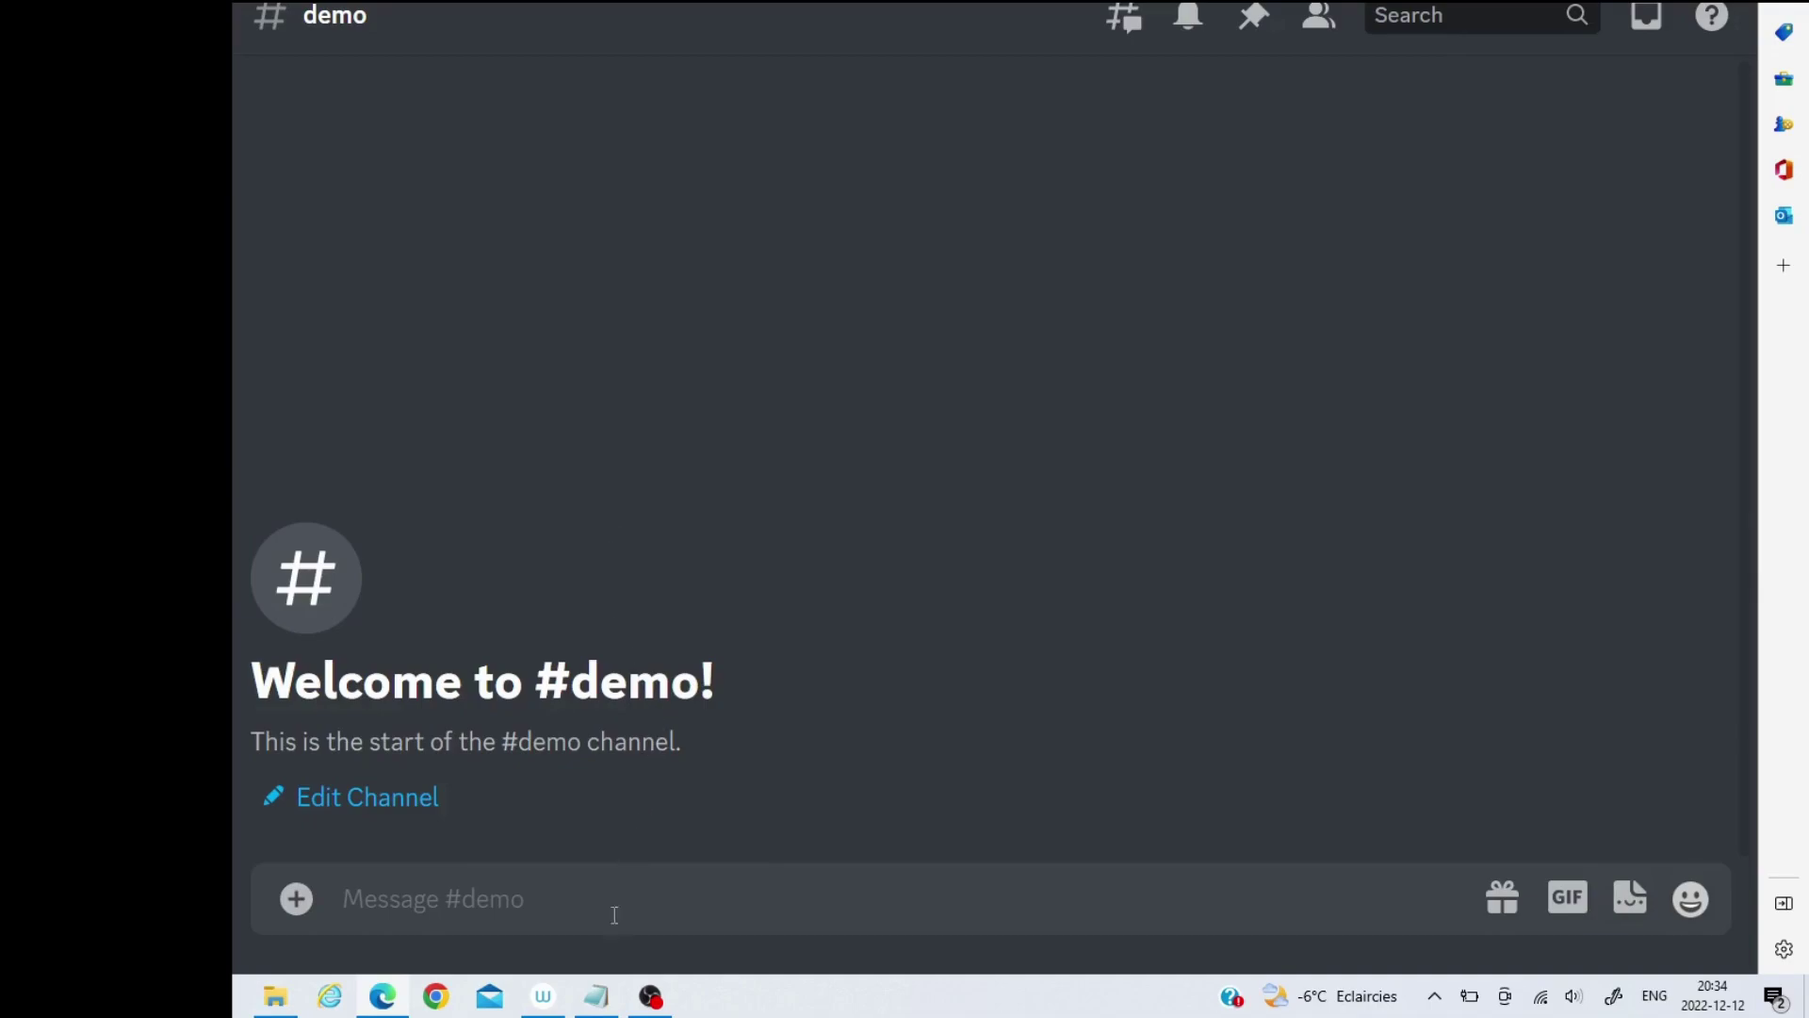
- In Notepad, select the 'character design, female action hero. 6 panels with different dynamic poses' line
click(596, 996)
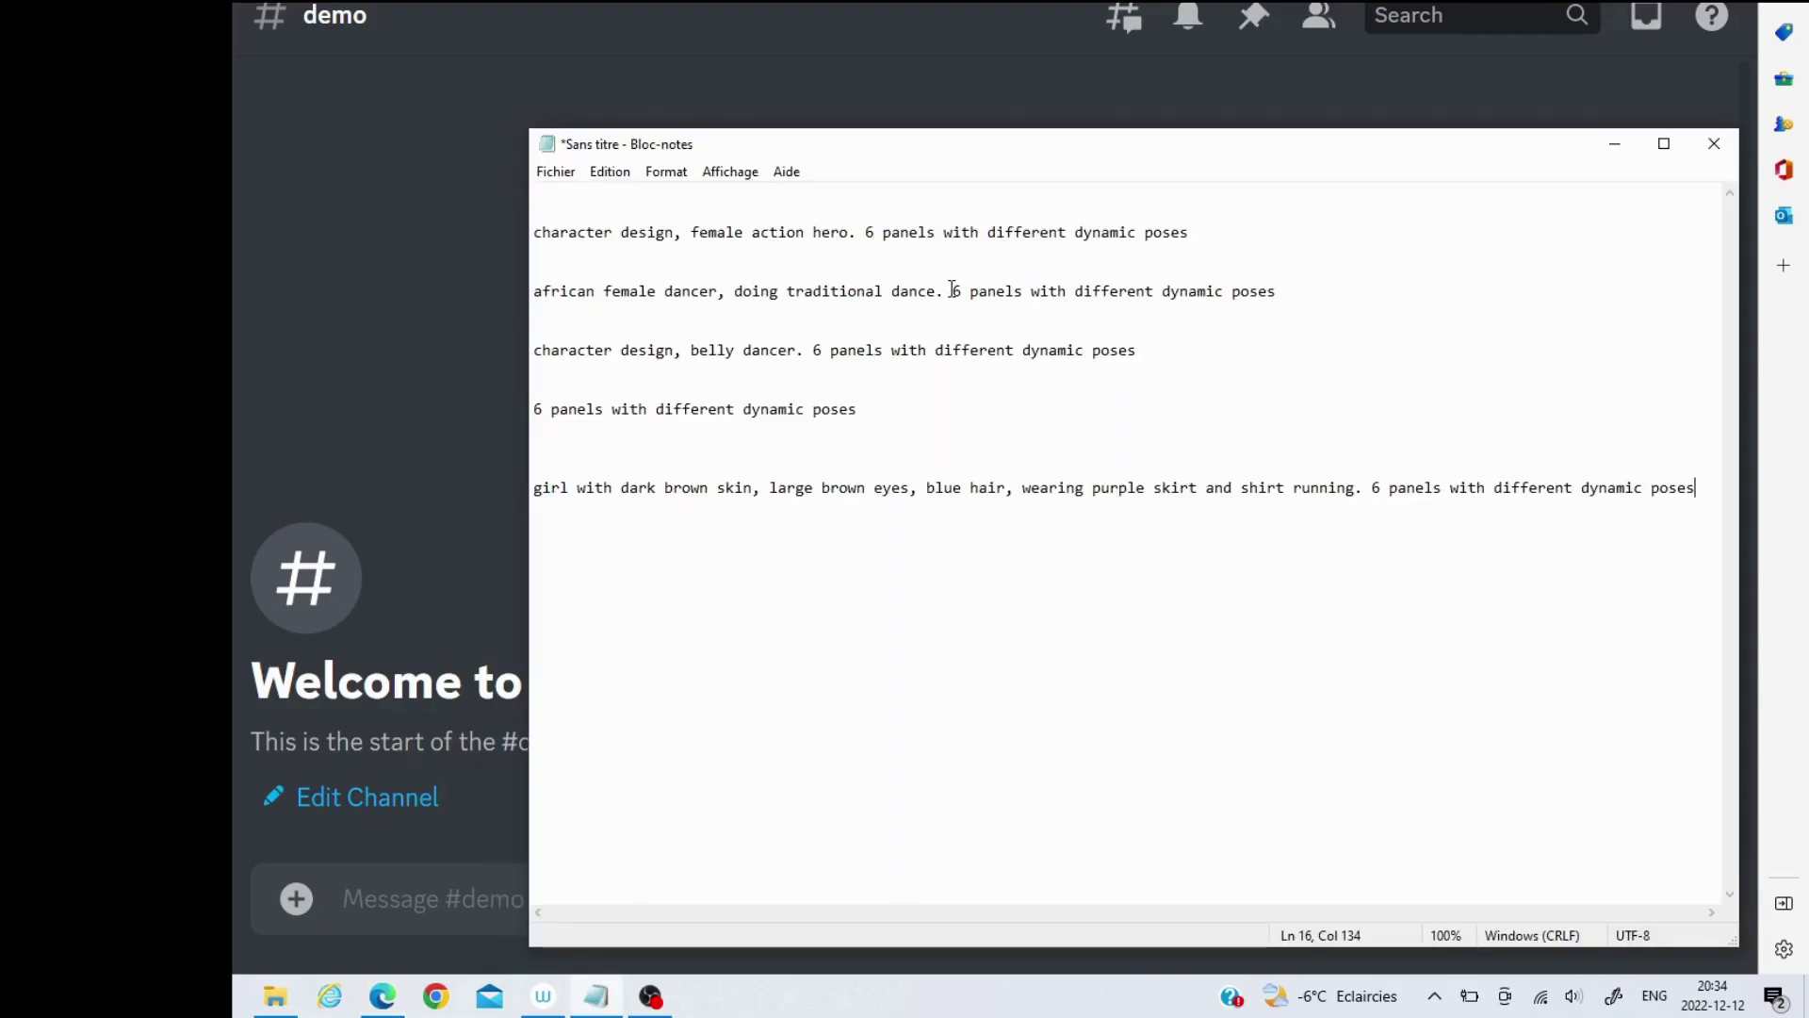
drag(952, 288, 1287, 286)
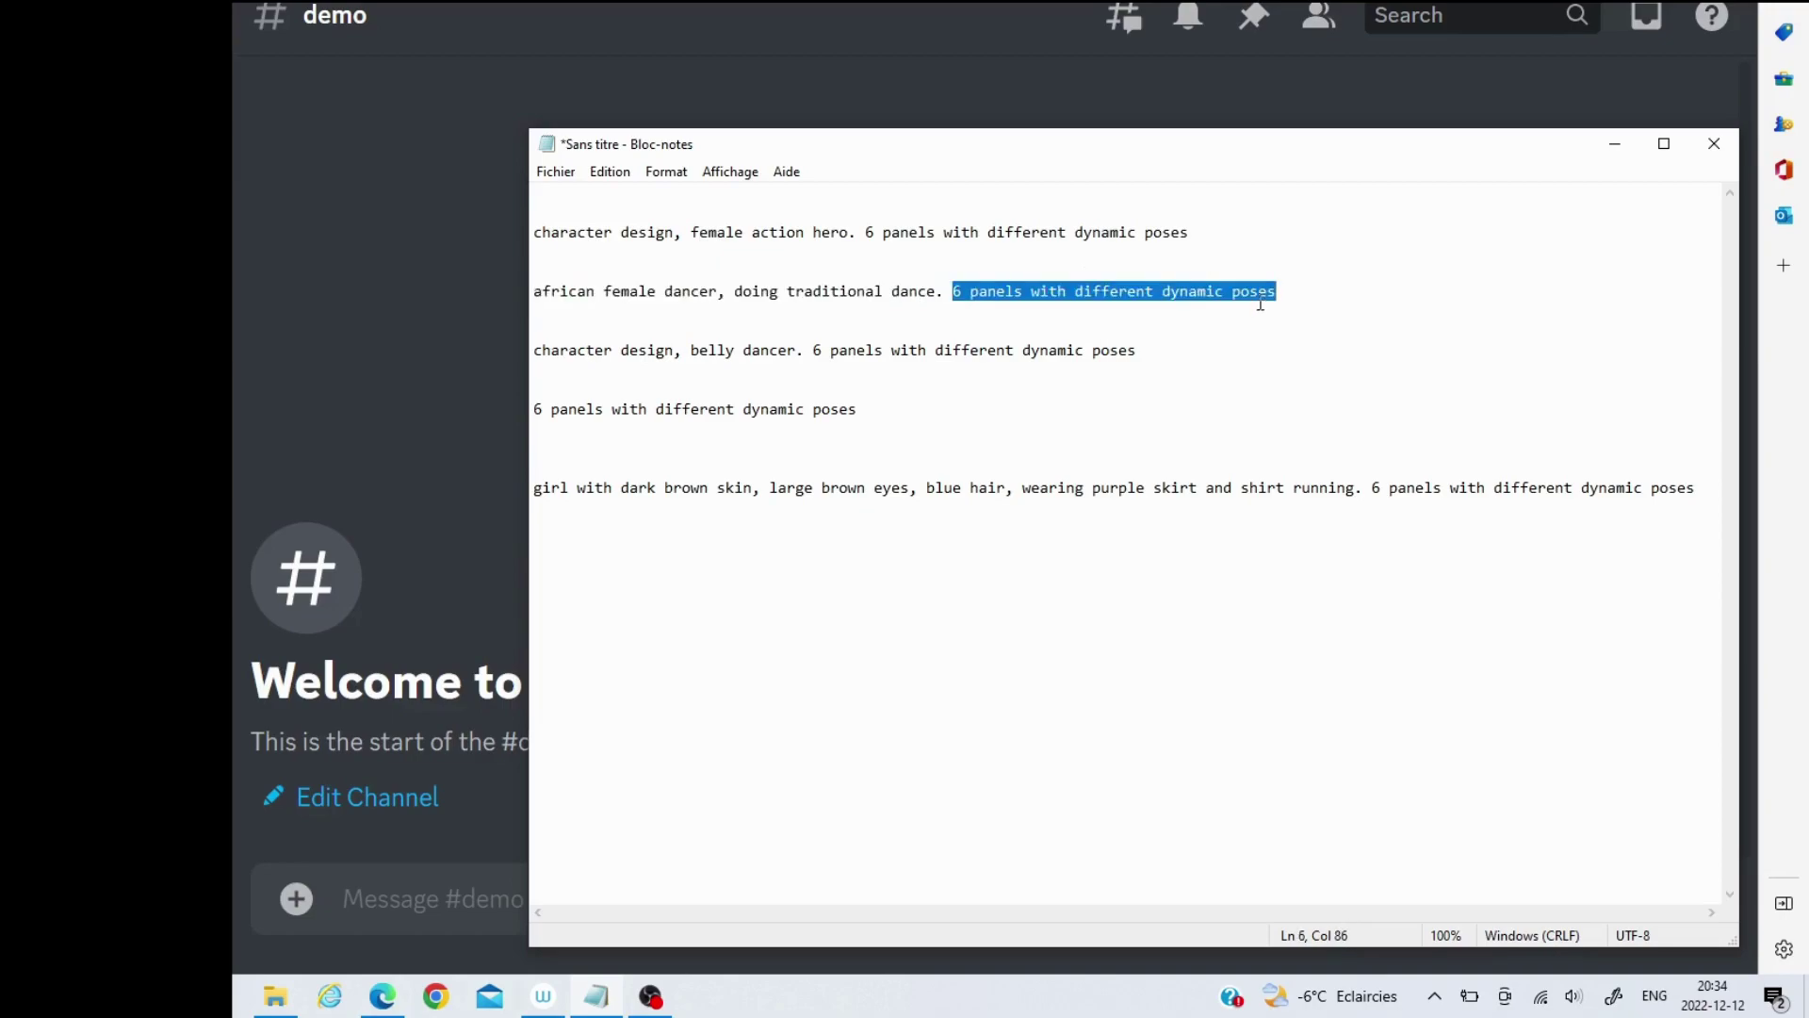
click(1098, 323)
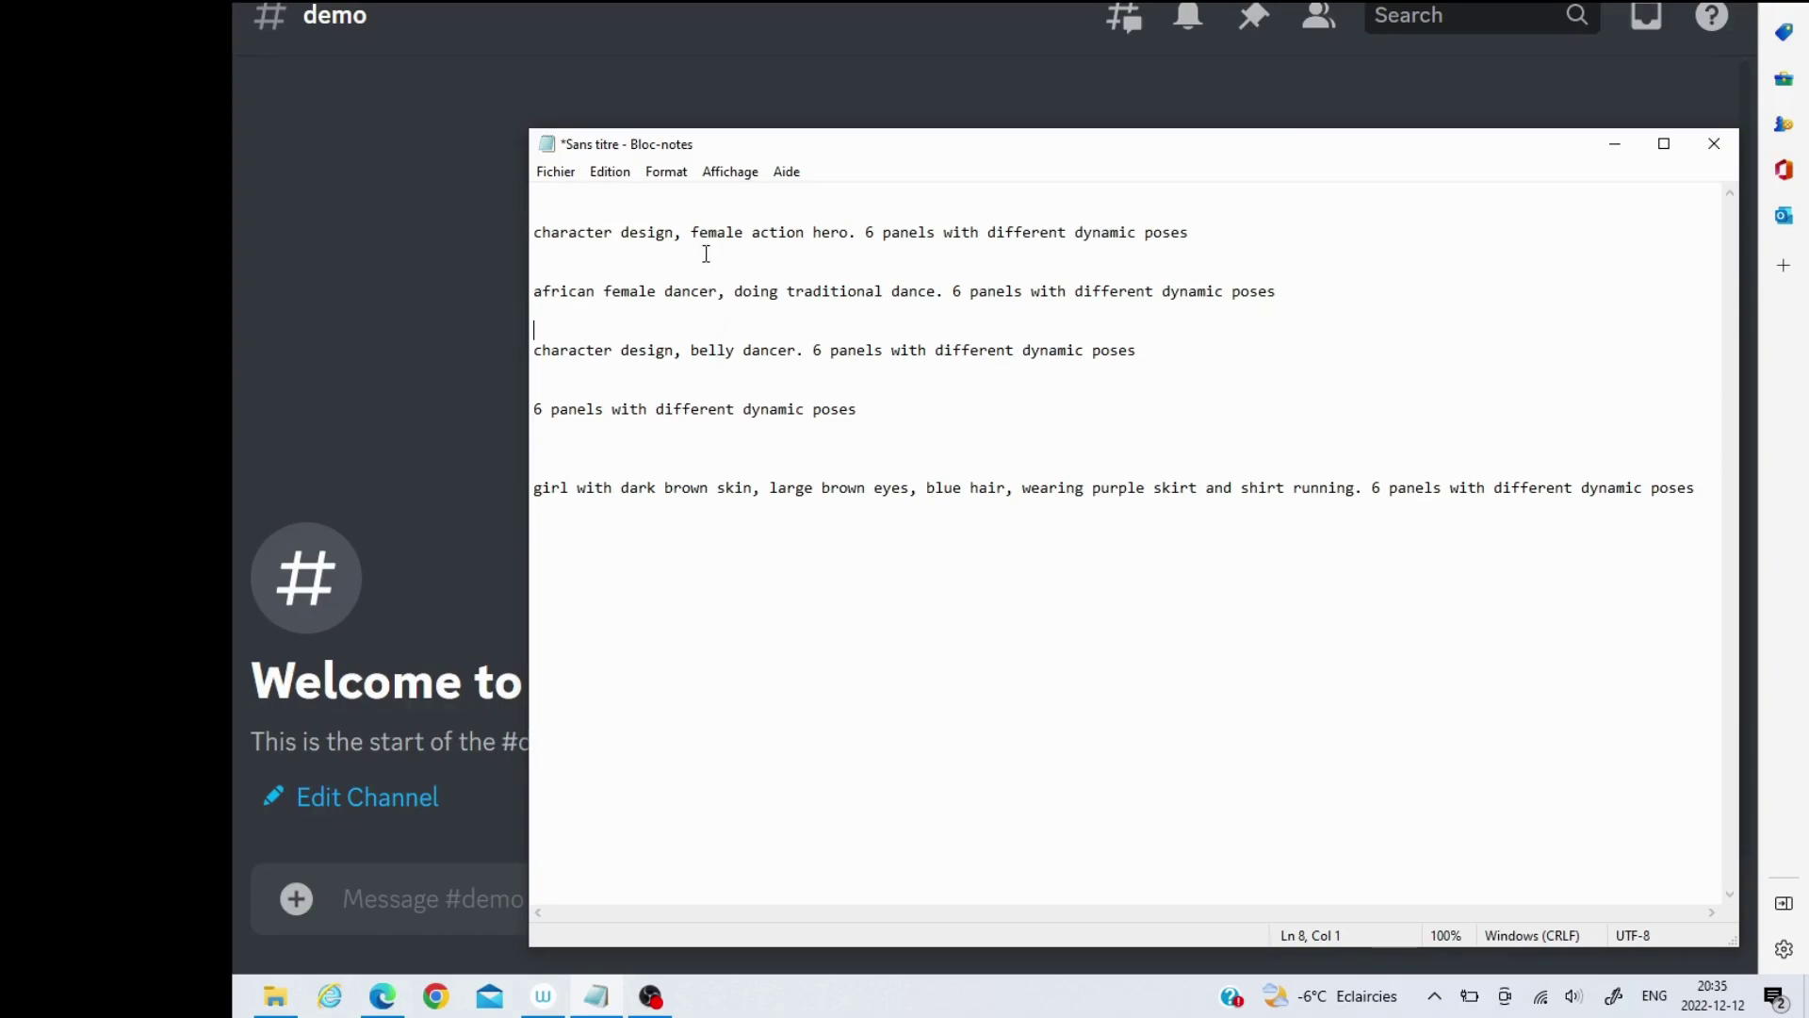
drag(611, 293, 755, 370)
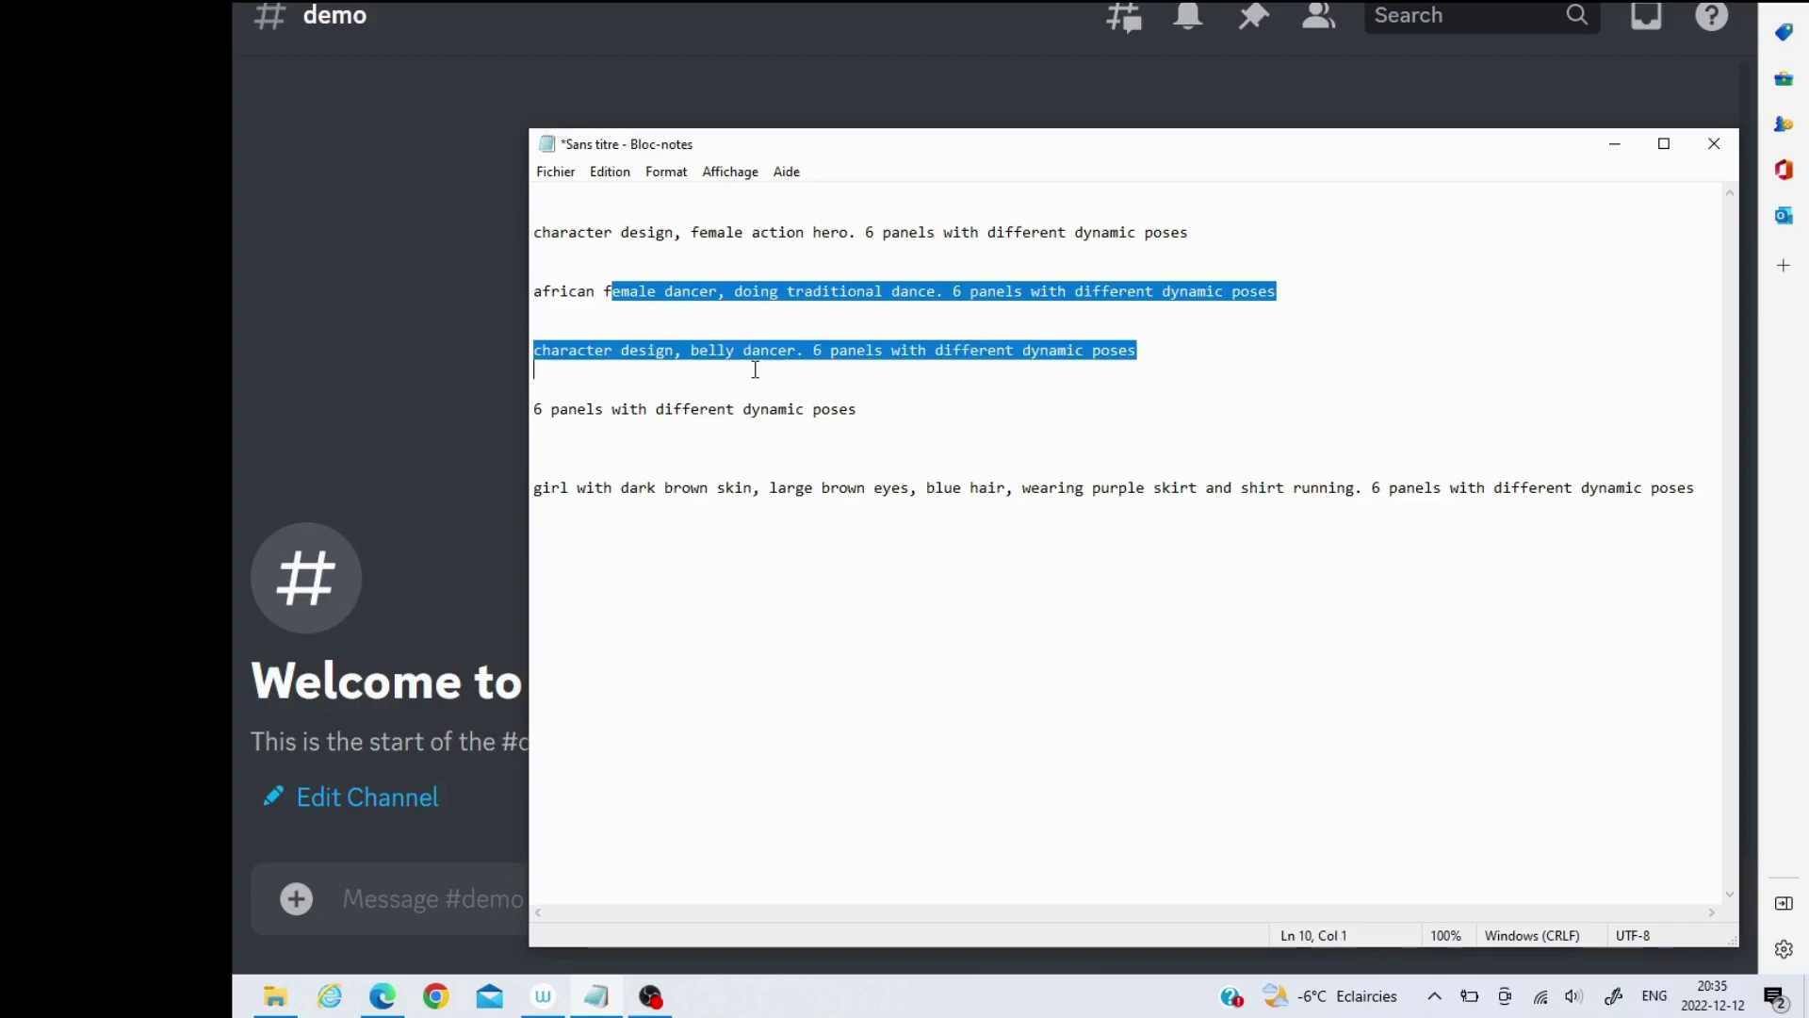
click(819, 409)
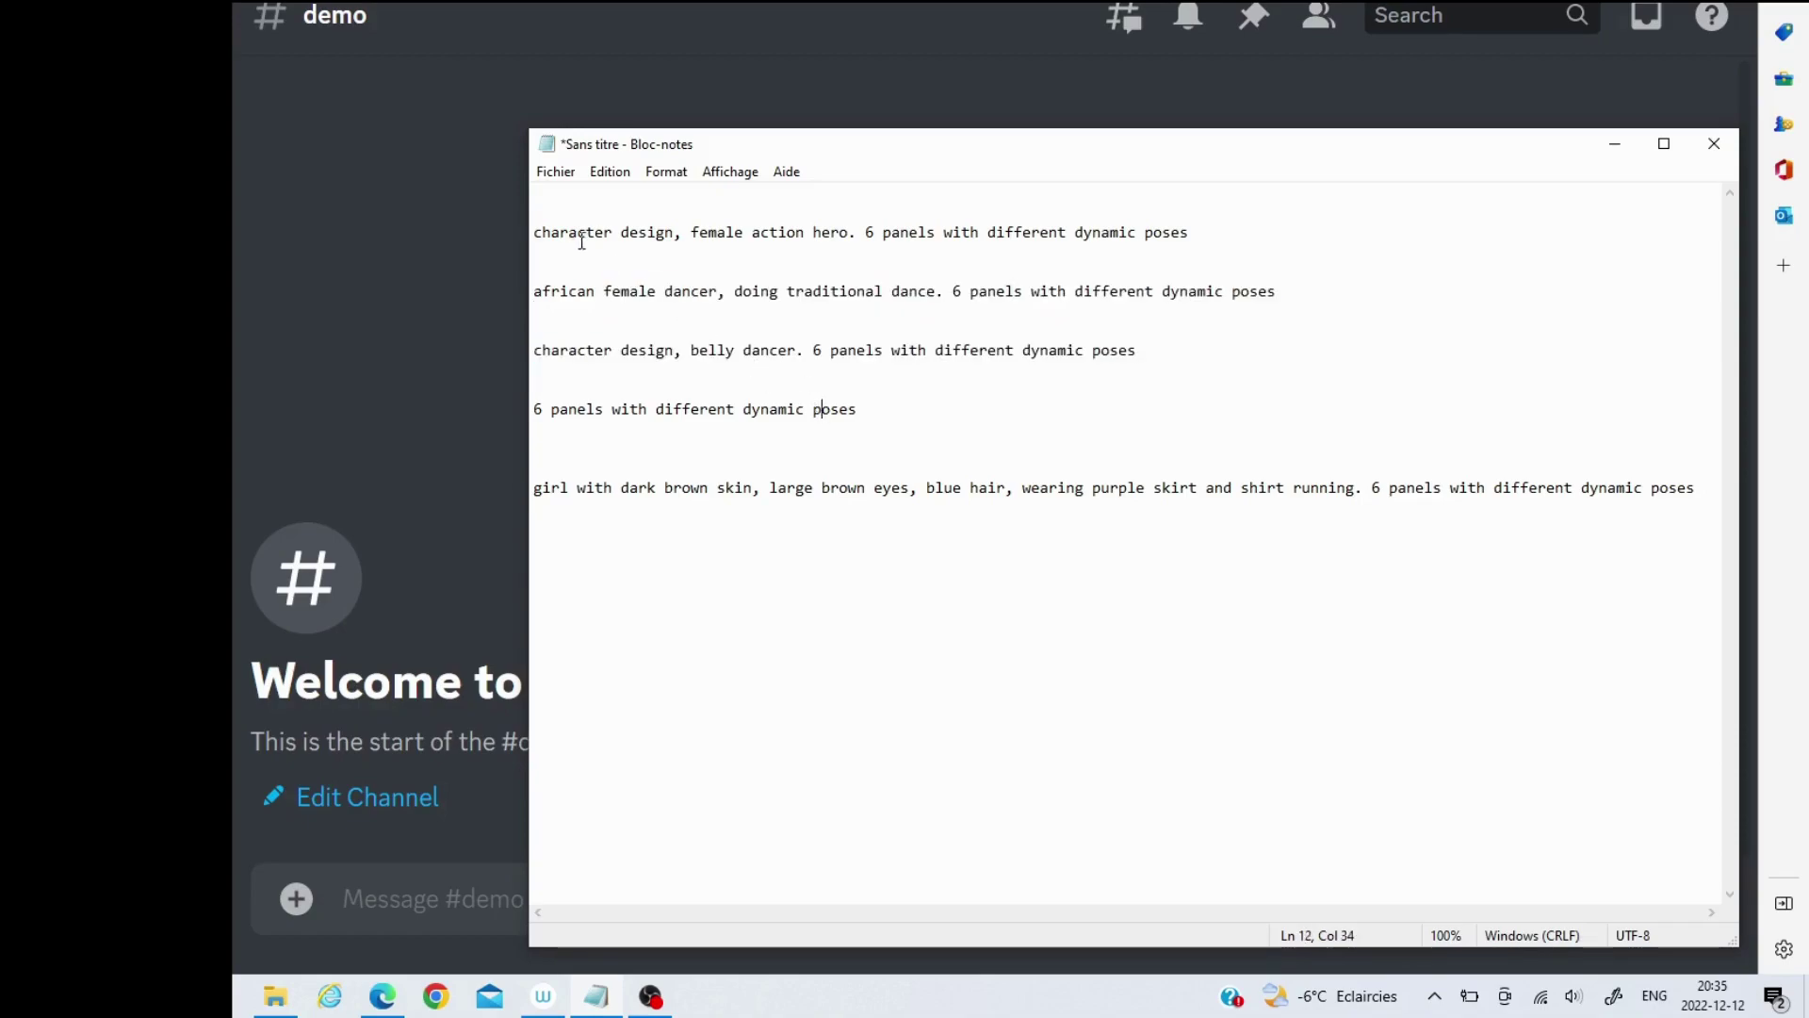
drag(536, 236, 848, 232)
drag(1026, 214, 1195, 232)
key(ctrl+c)
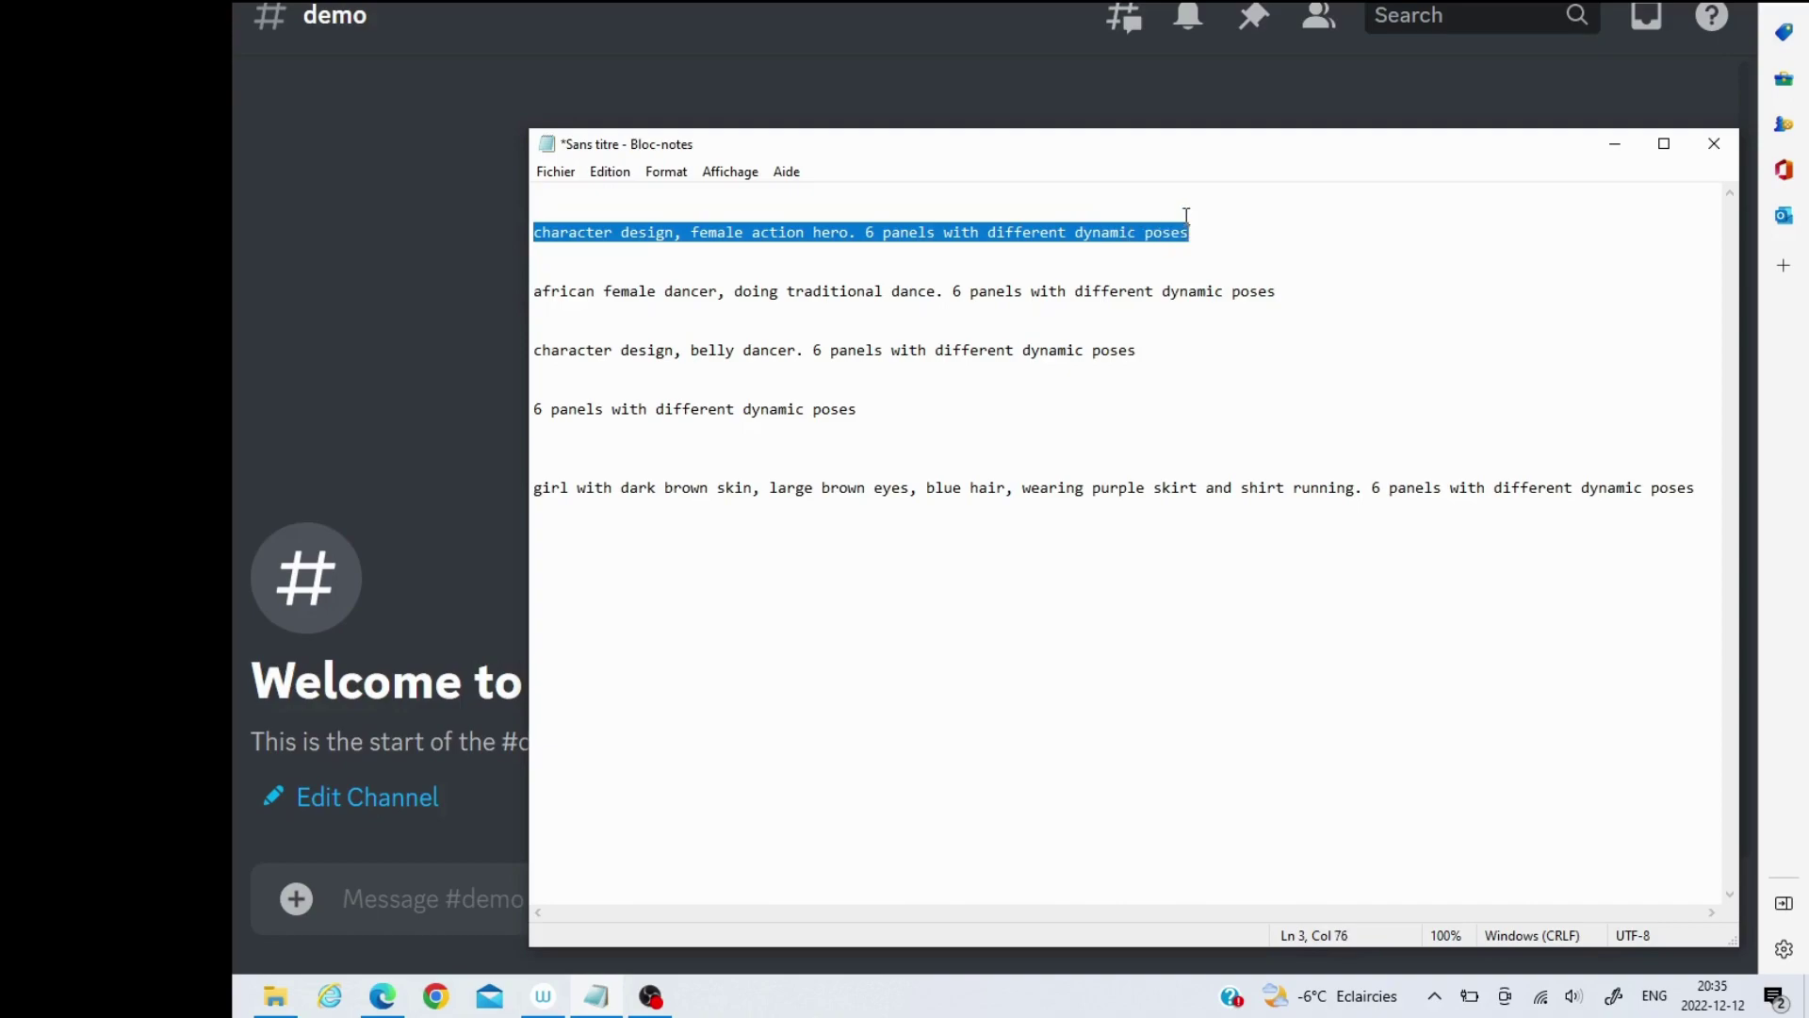
- Paste the female action hero six-panel prompt into /imagine in #demo and send it
click(469, 900)
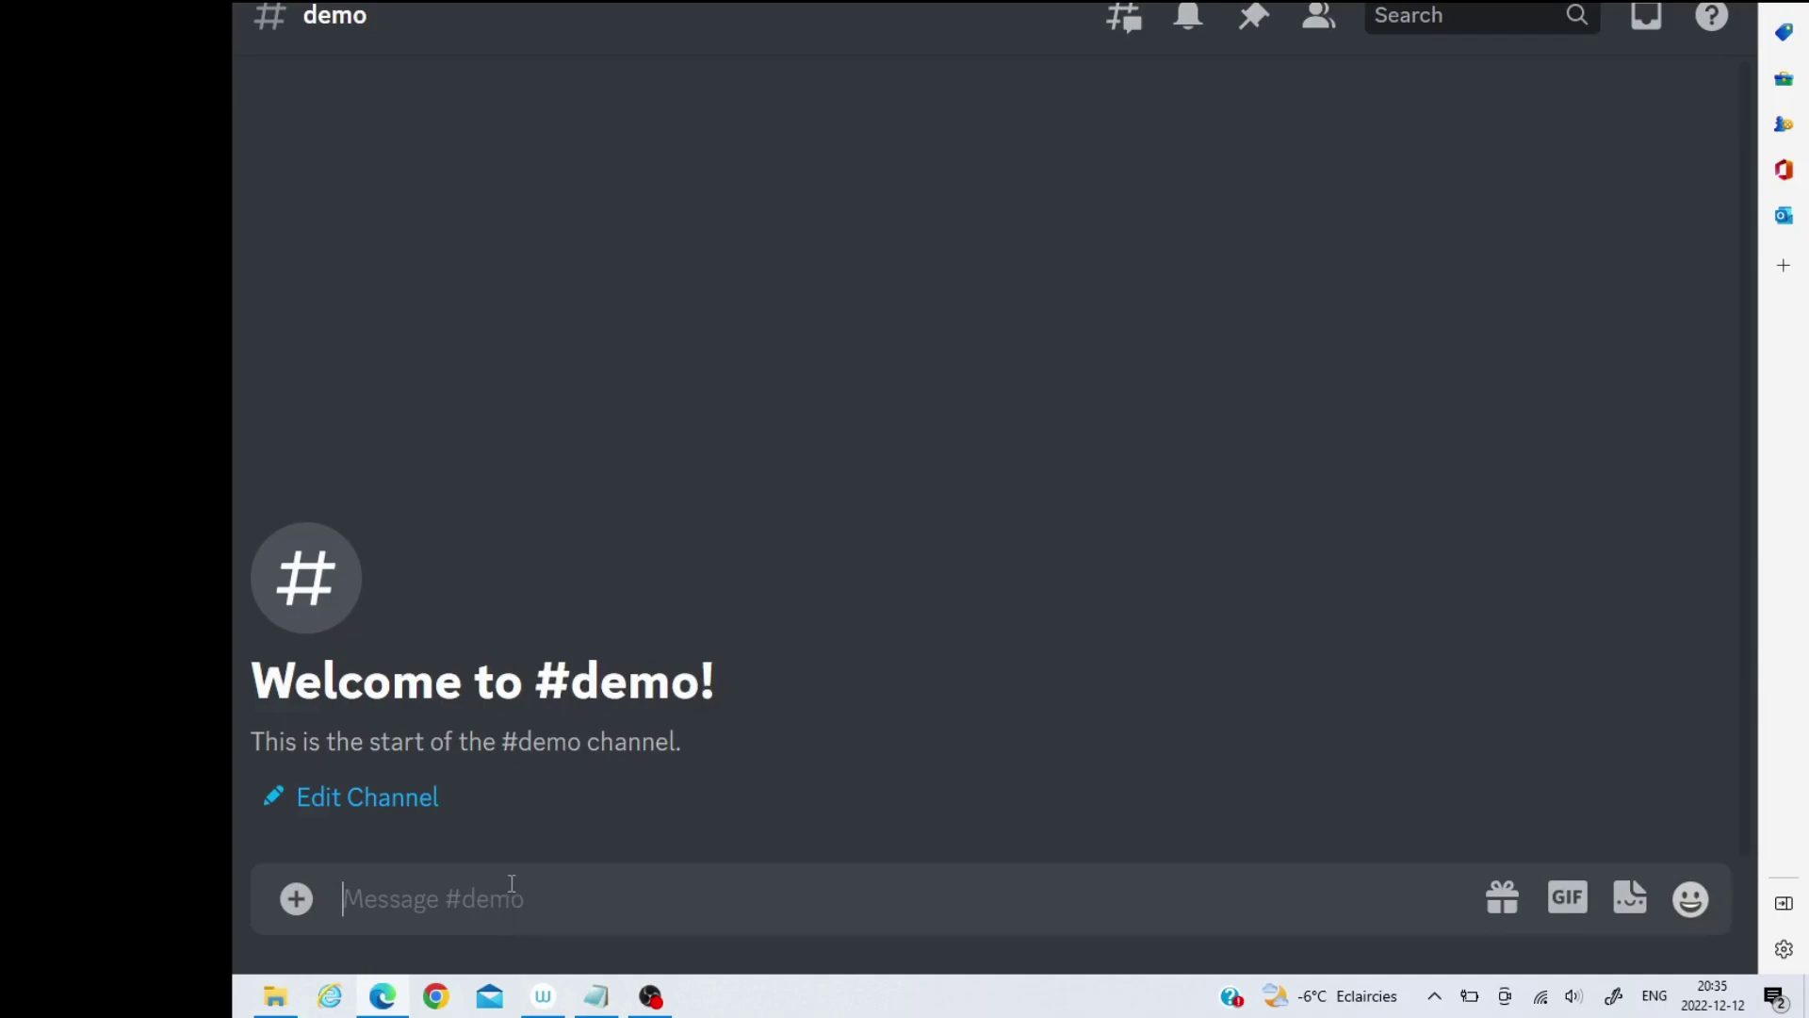
text(/)
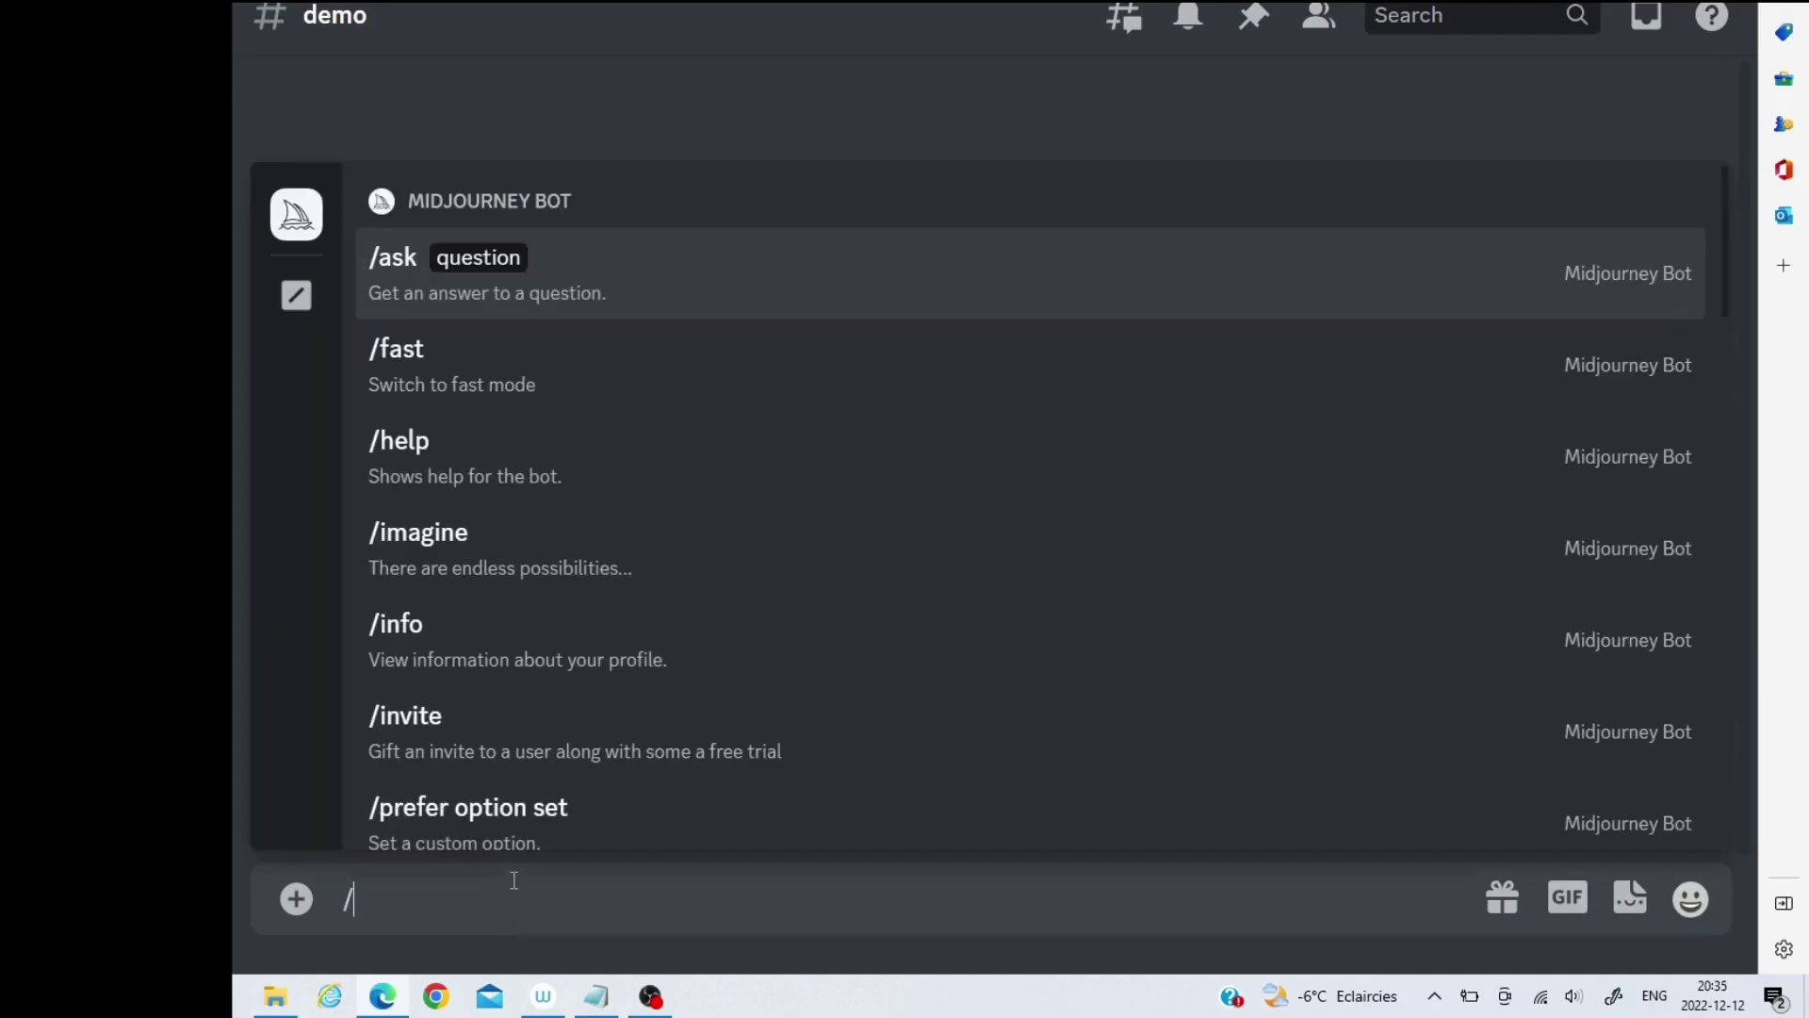
text(im)
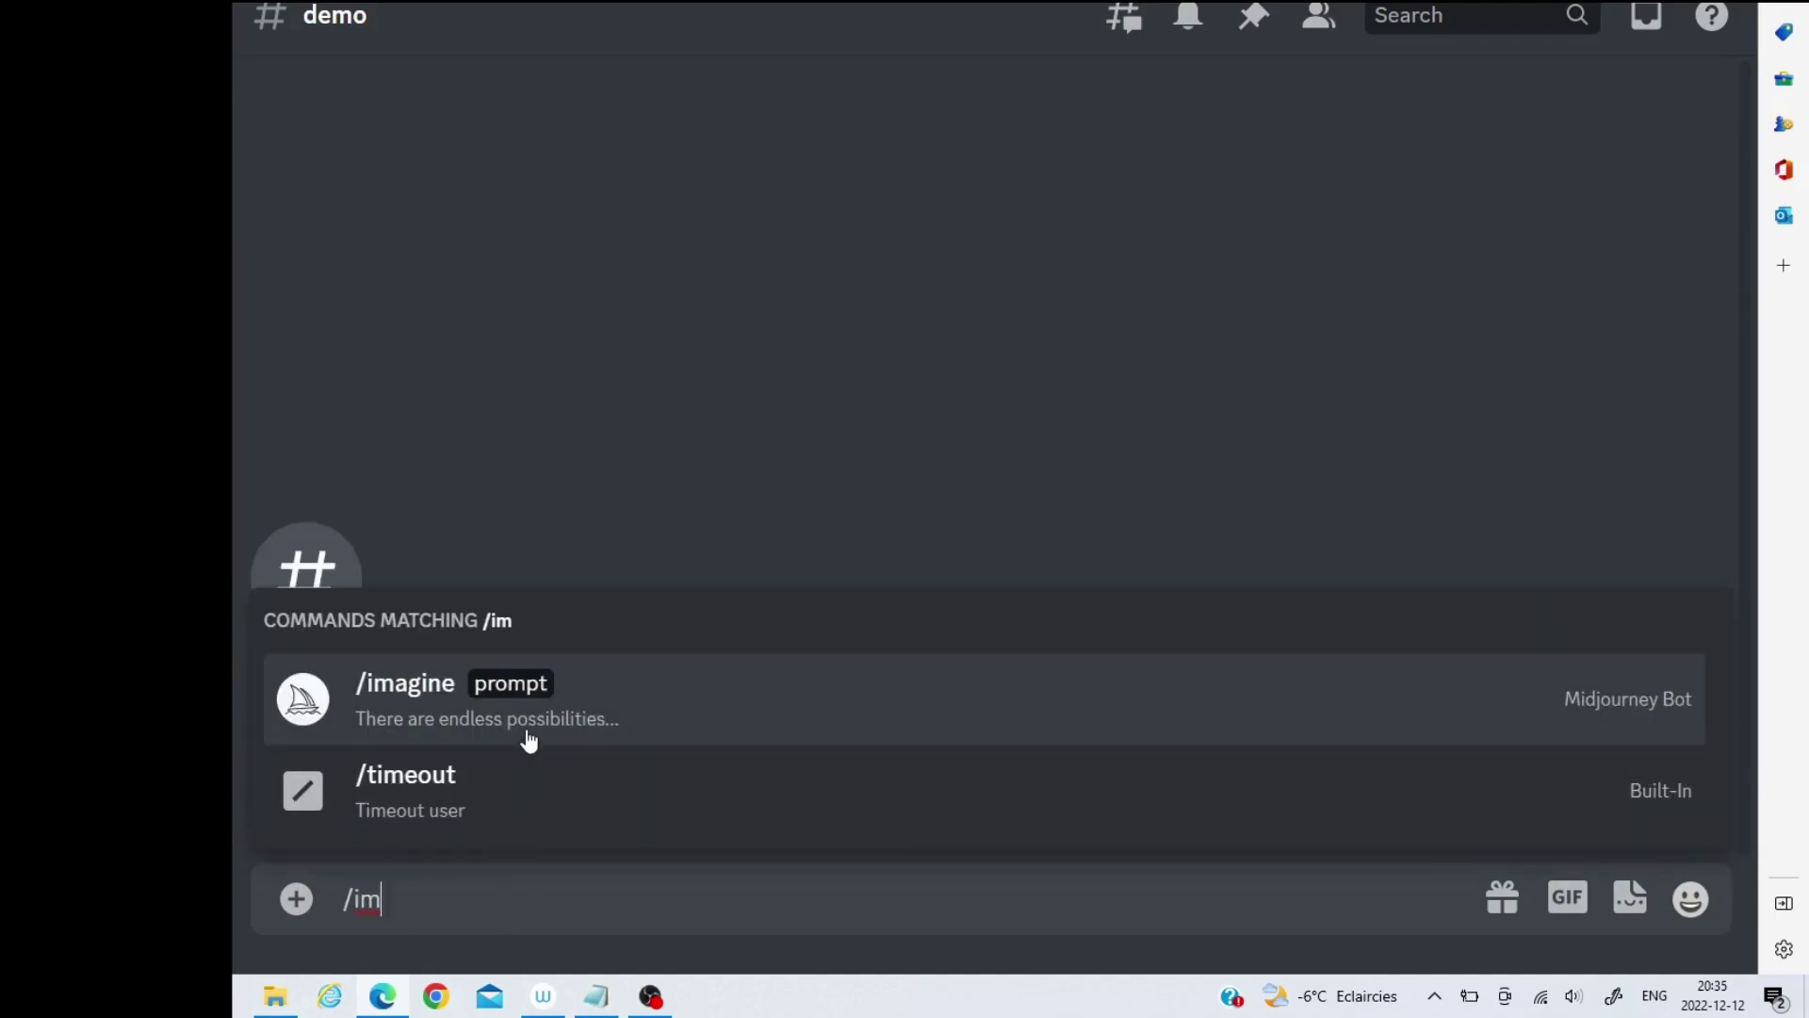
click(527, 727)
key(ctrl+v)
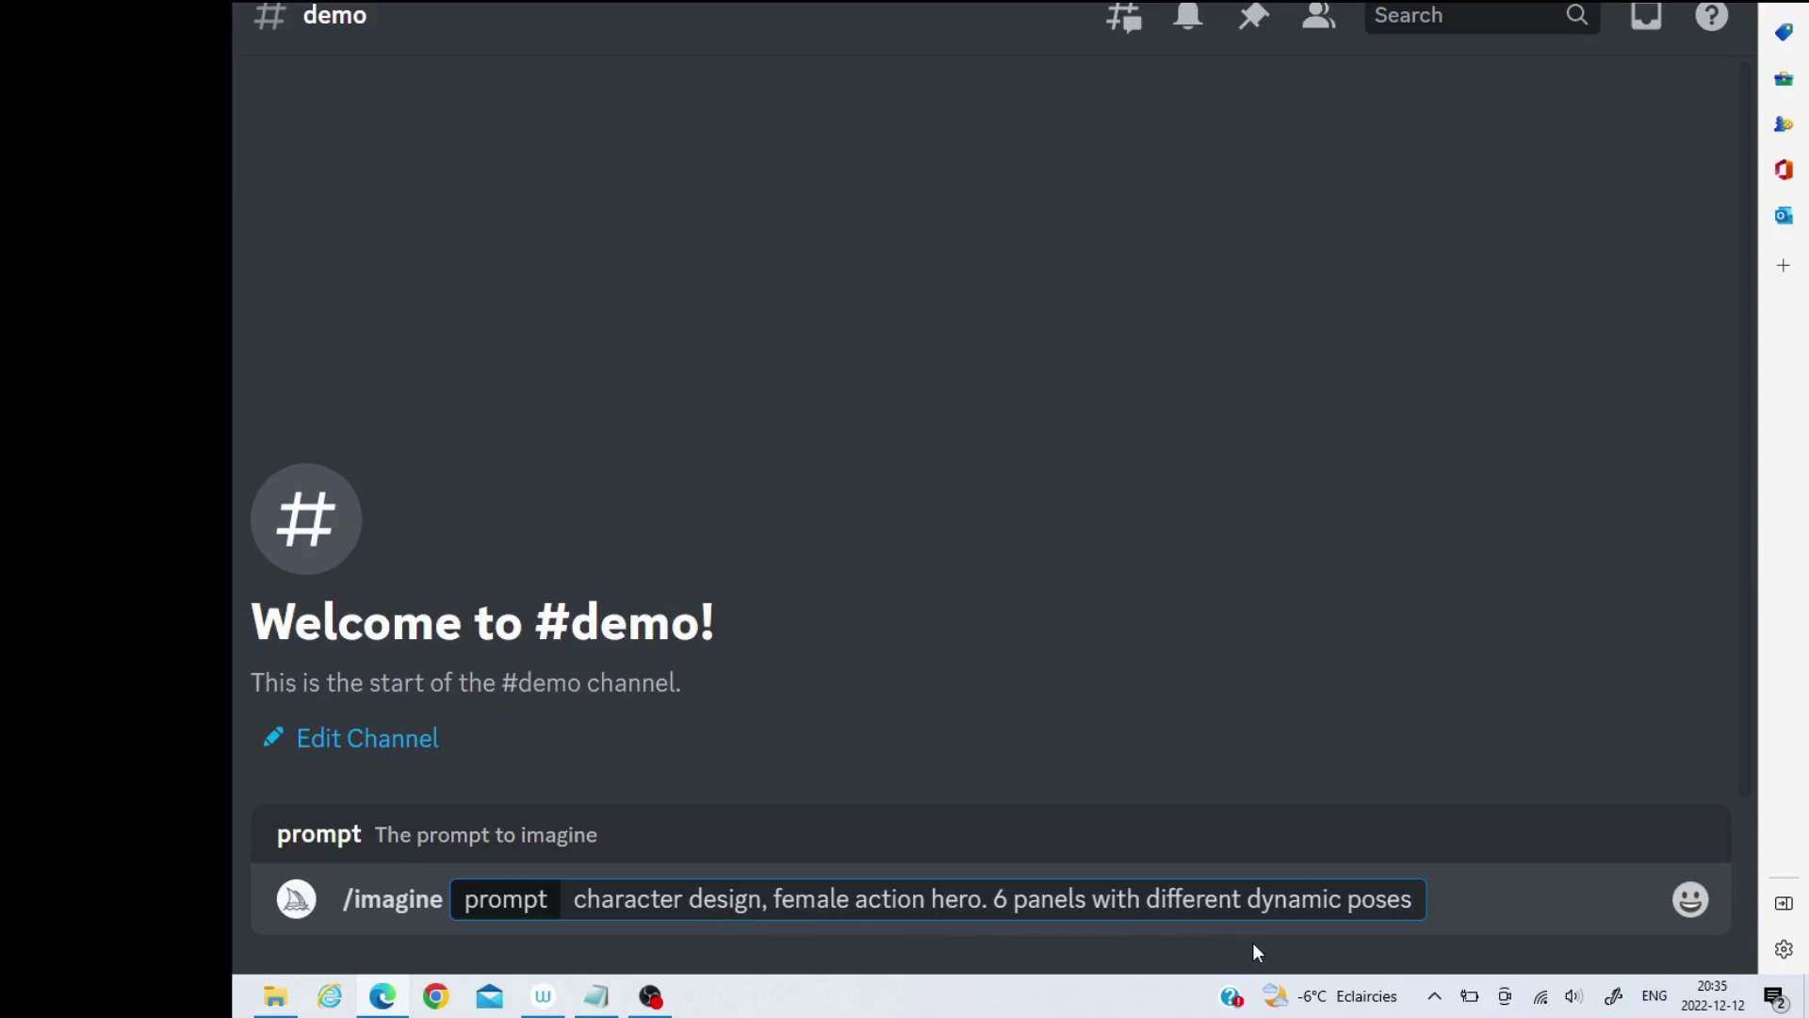
key(Return)
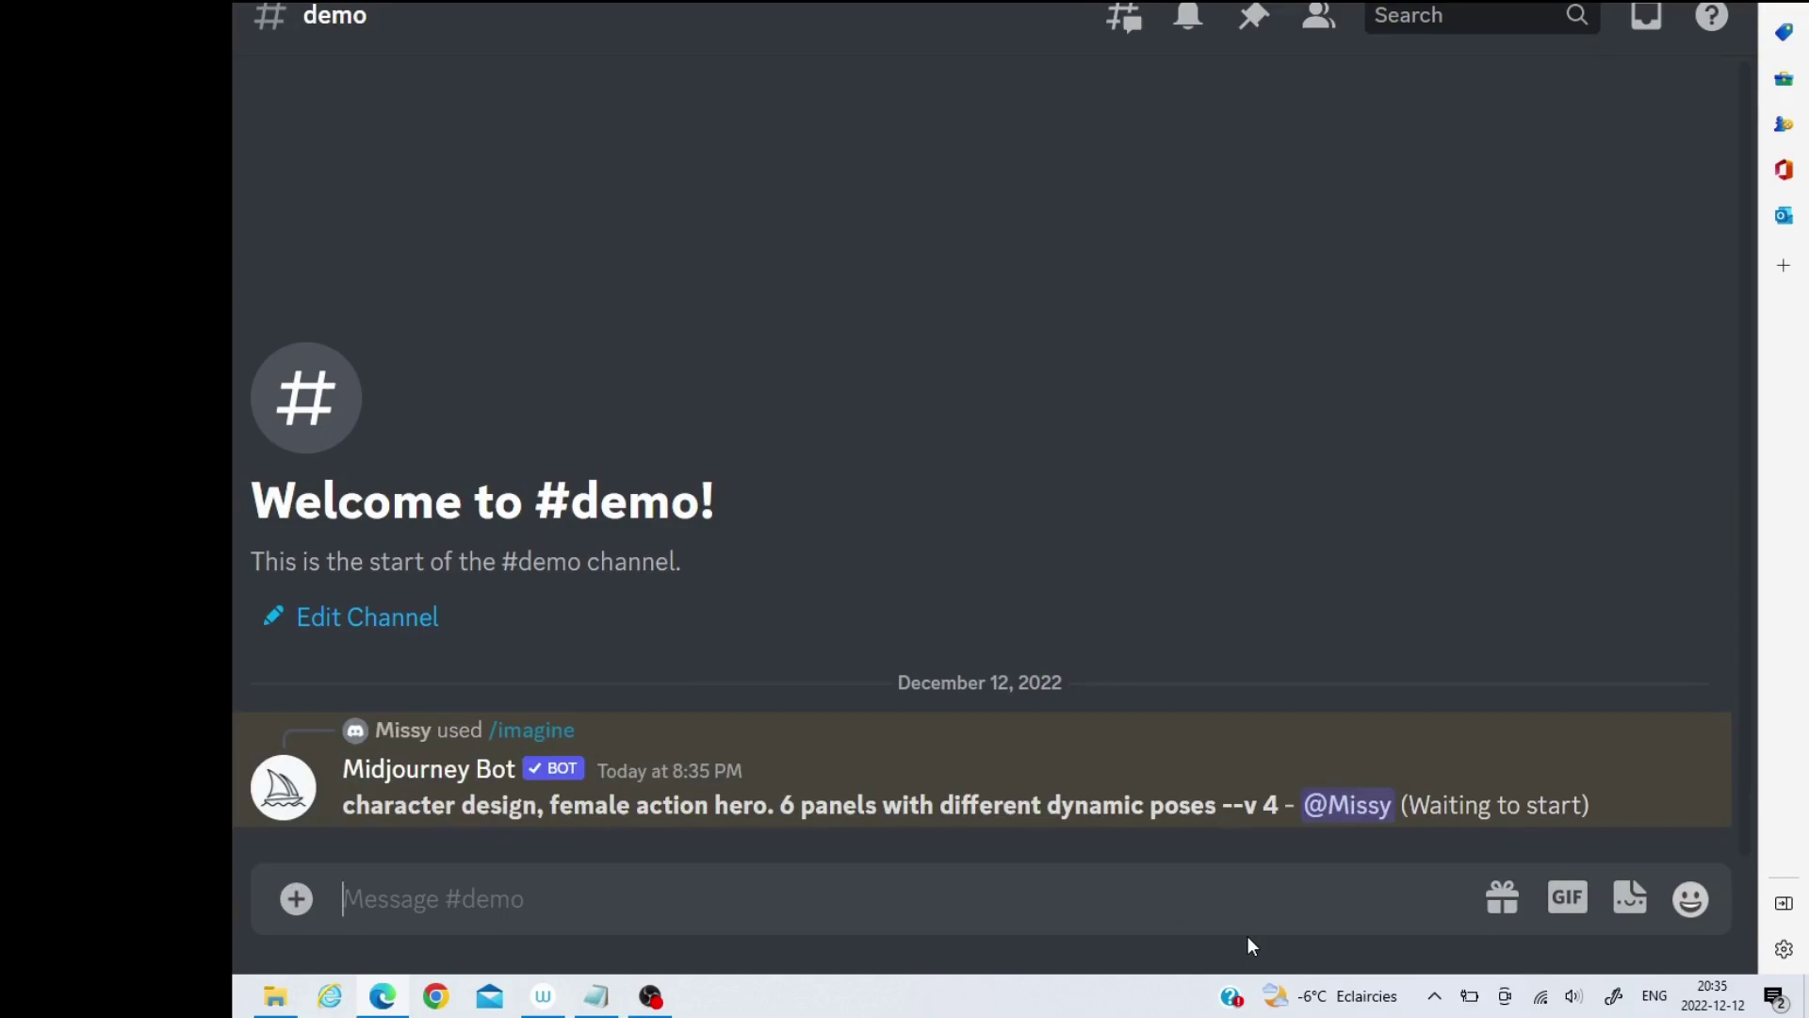
- Copy the last Notepad line, 'girl with dark brown skin… running. 6 panels' prompt
click(601, 1004)
click(804, 431)
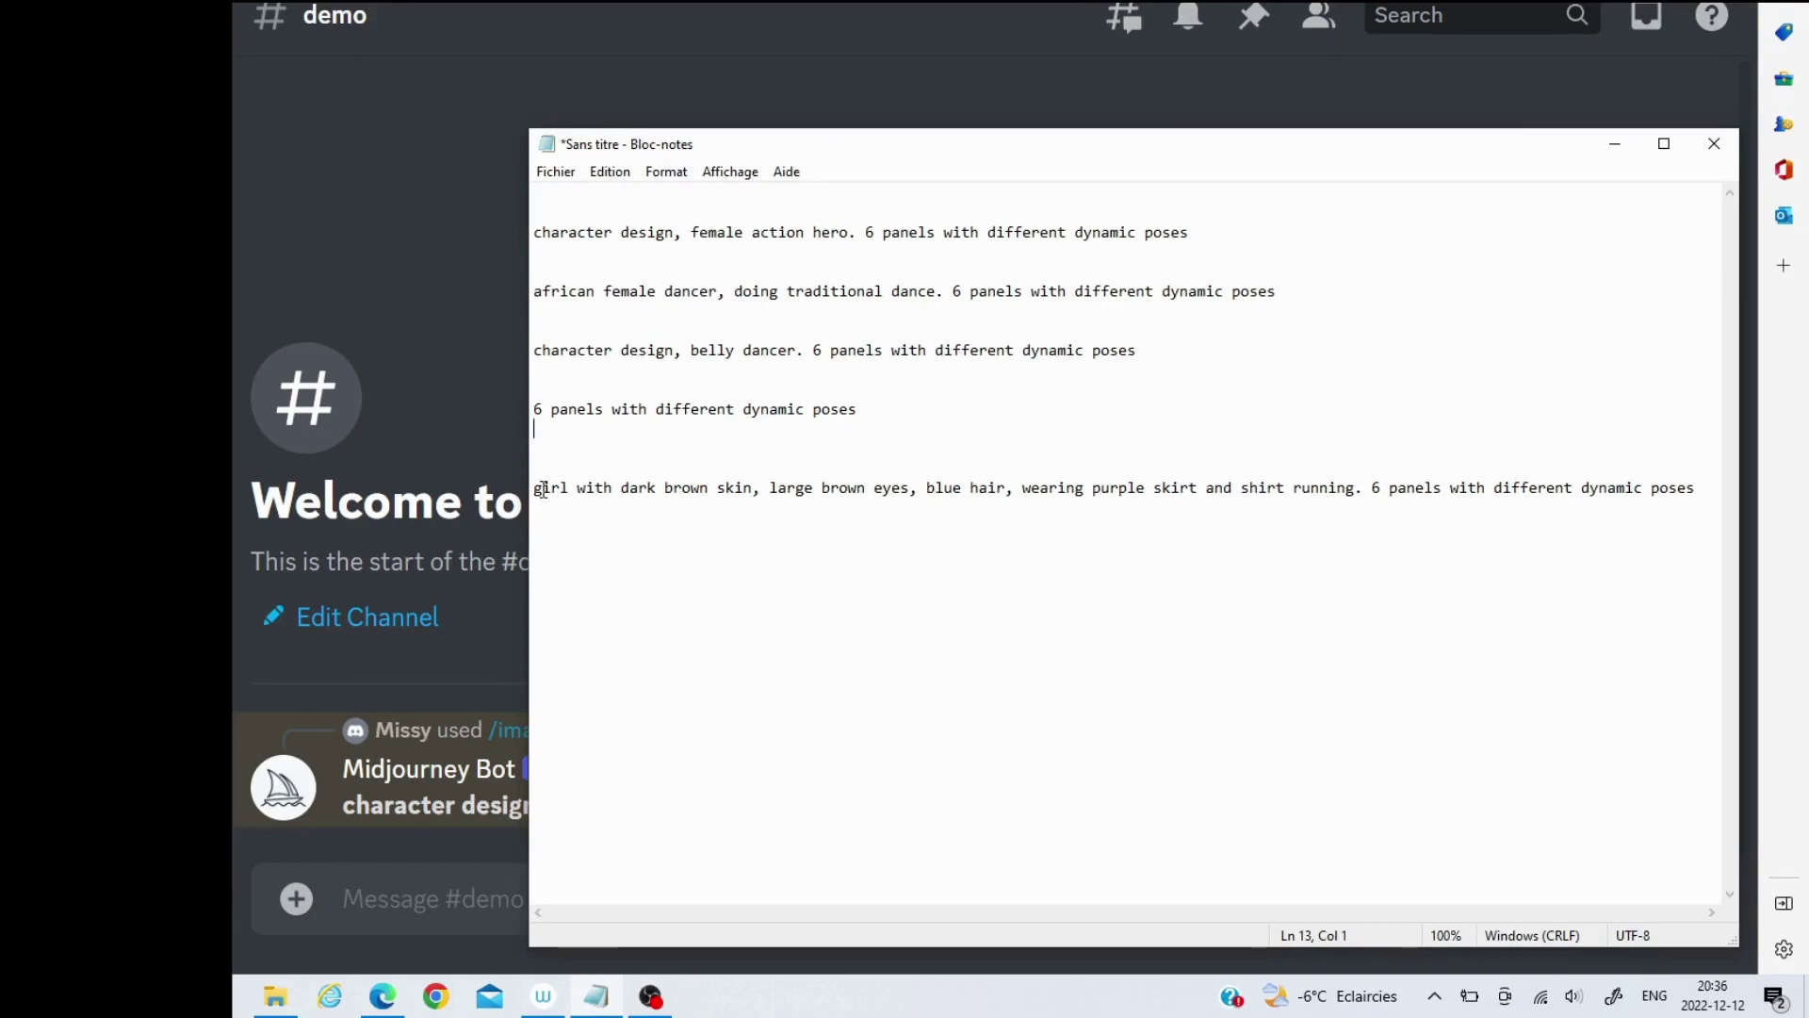
drag(535, 489, 1697, 496)
key(ctrl+c)
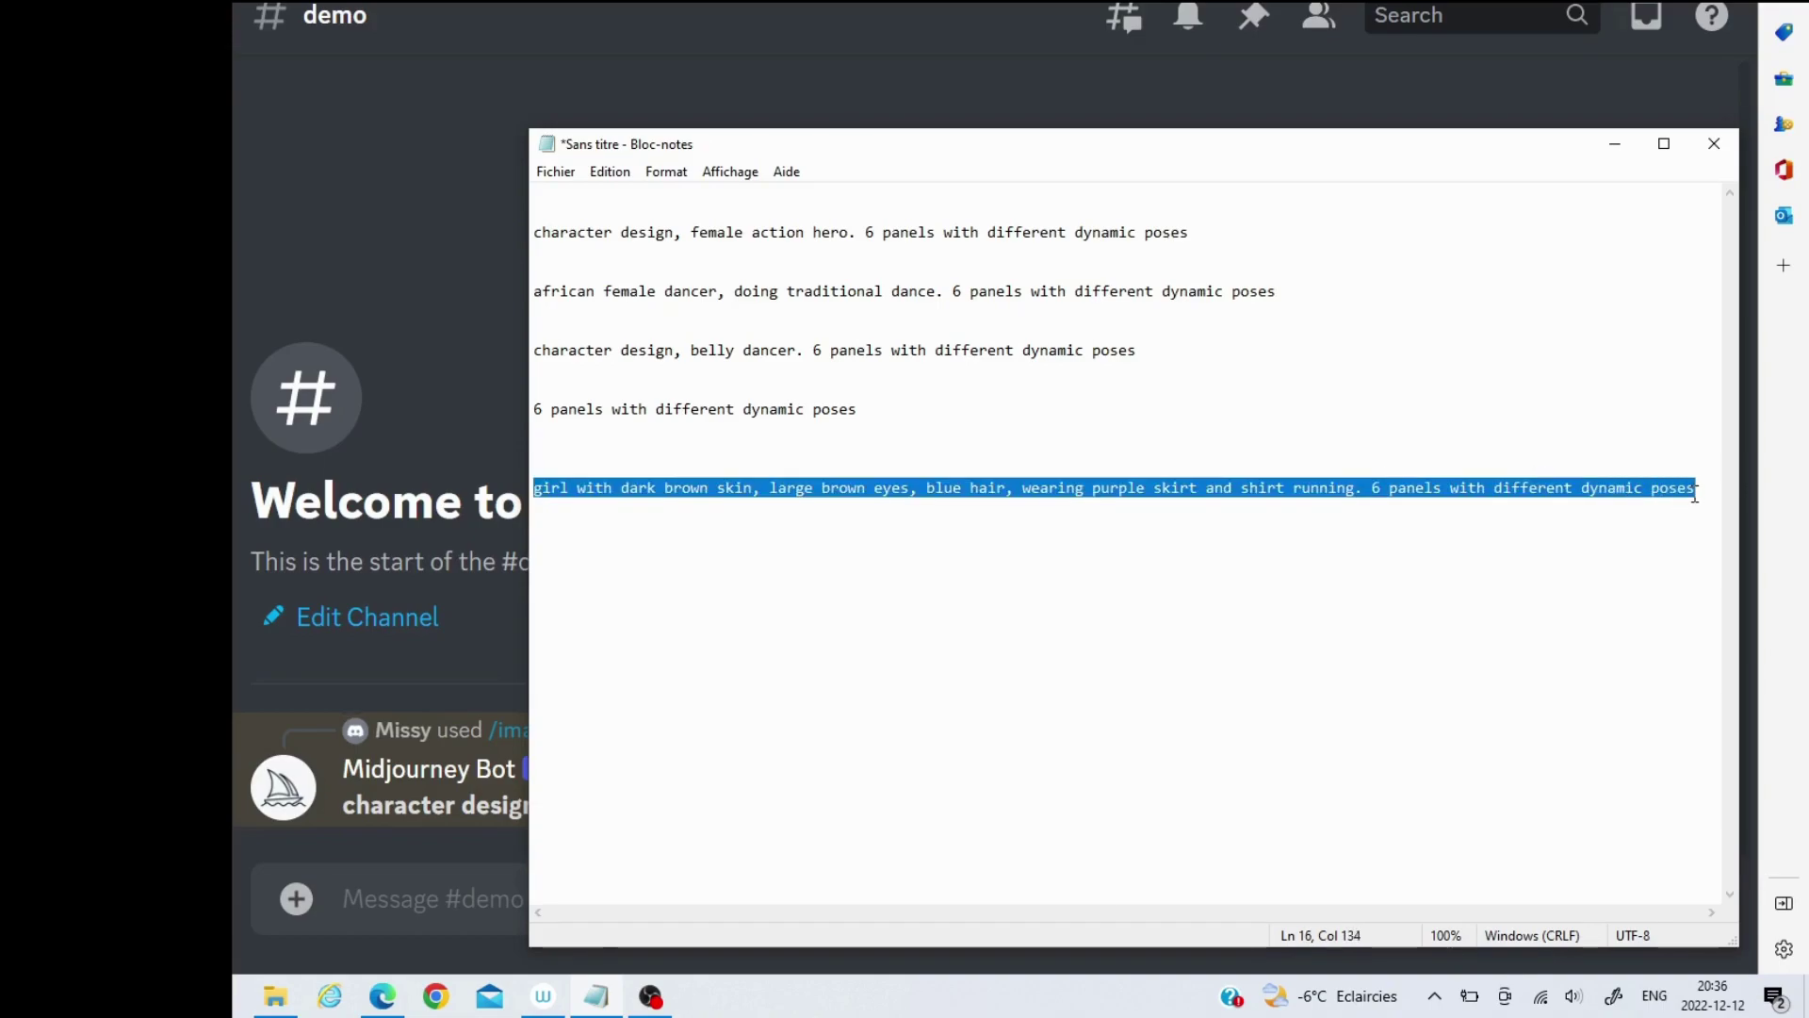
click(1073, 636)
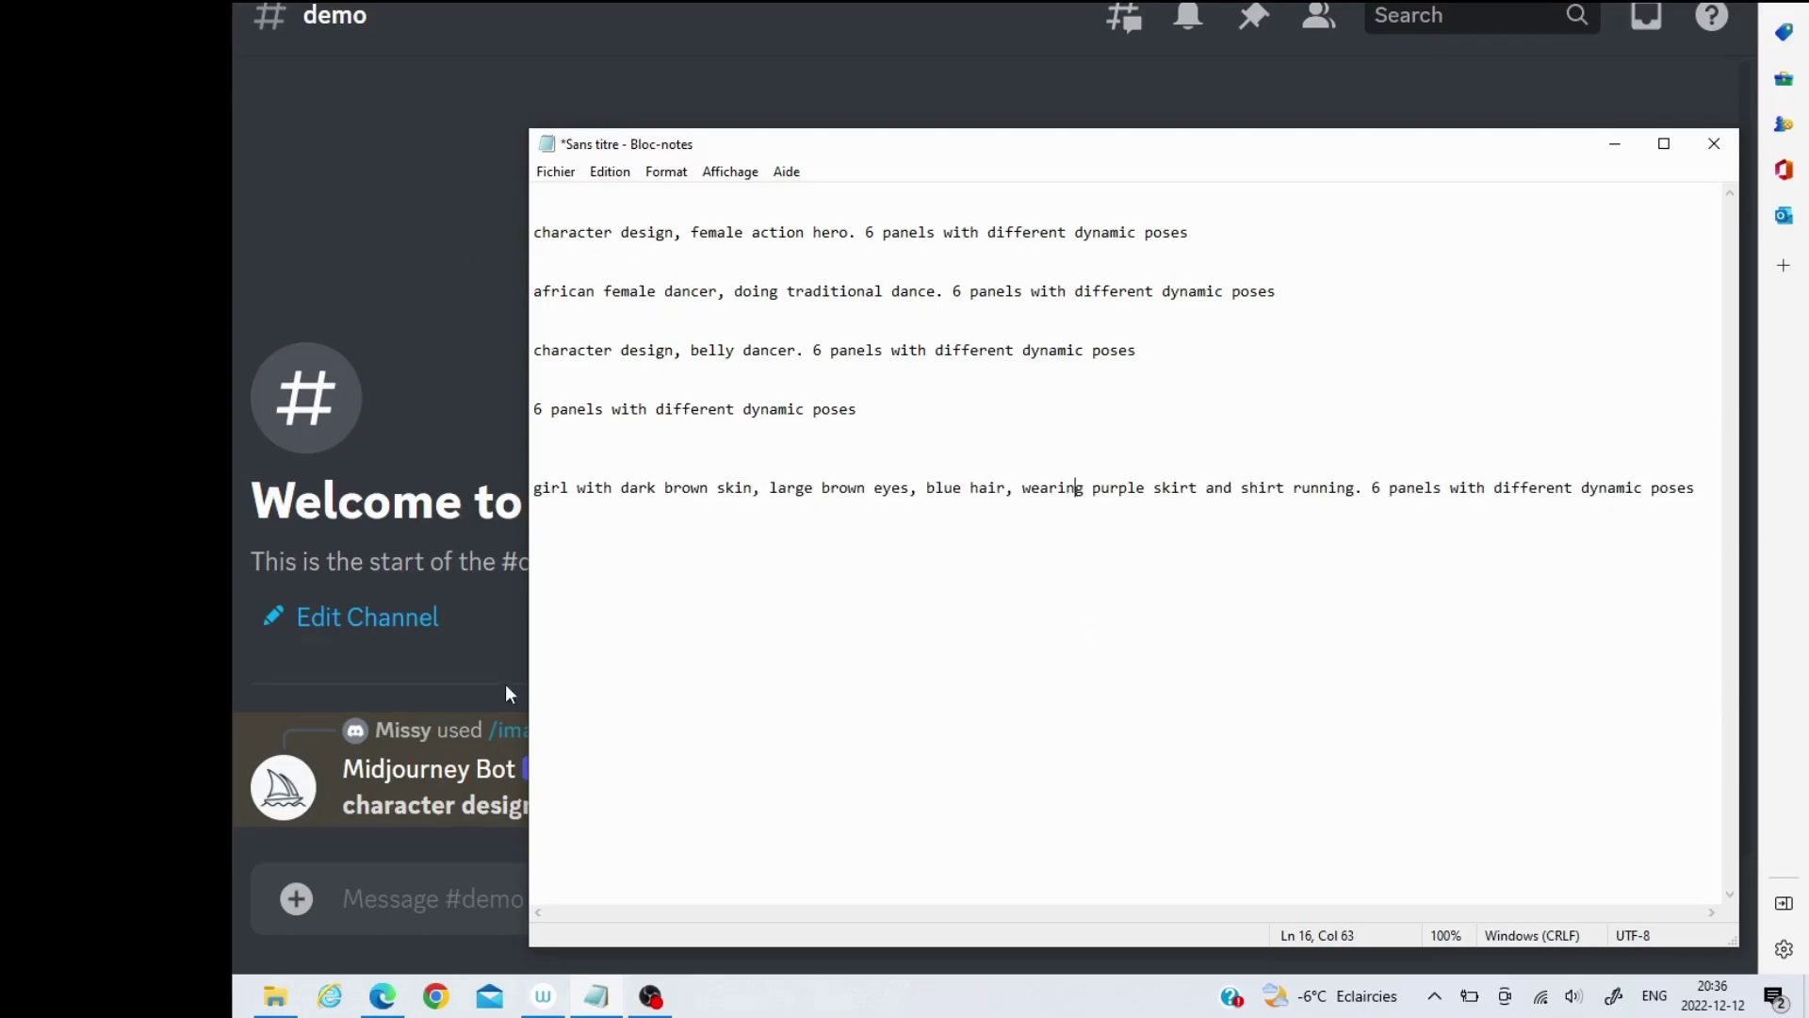
- Paste the running-girl six-panel prompt into /imagine in #demo and send it
click(456, 900)
text(/)
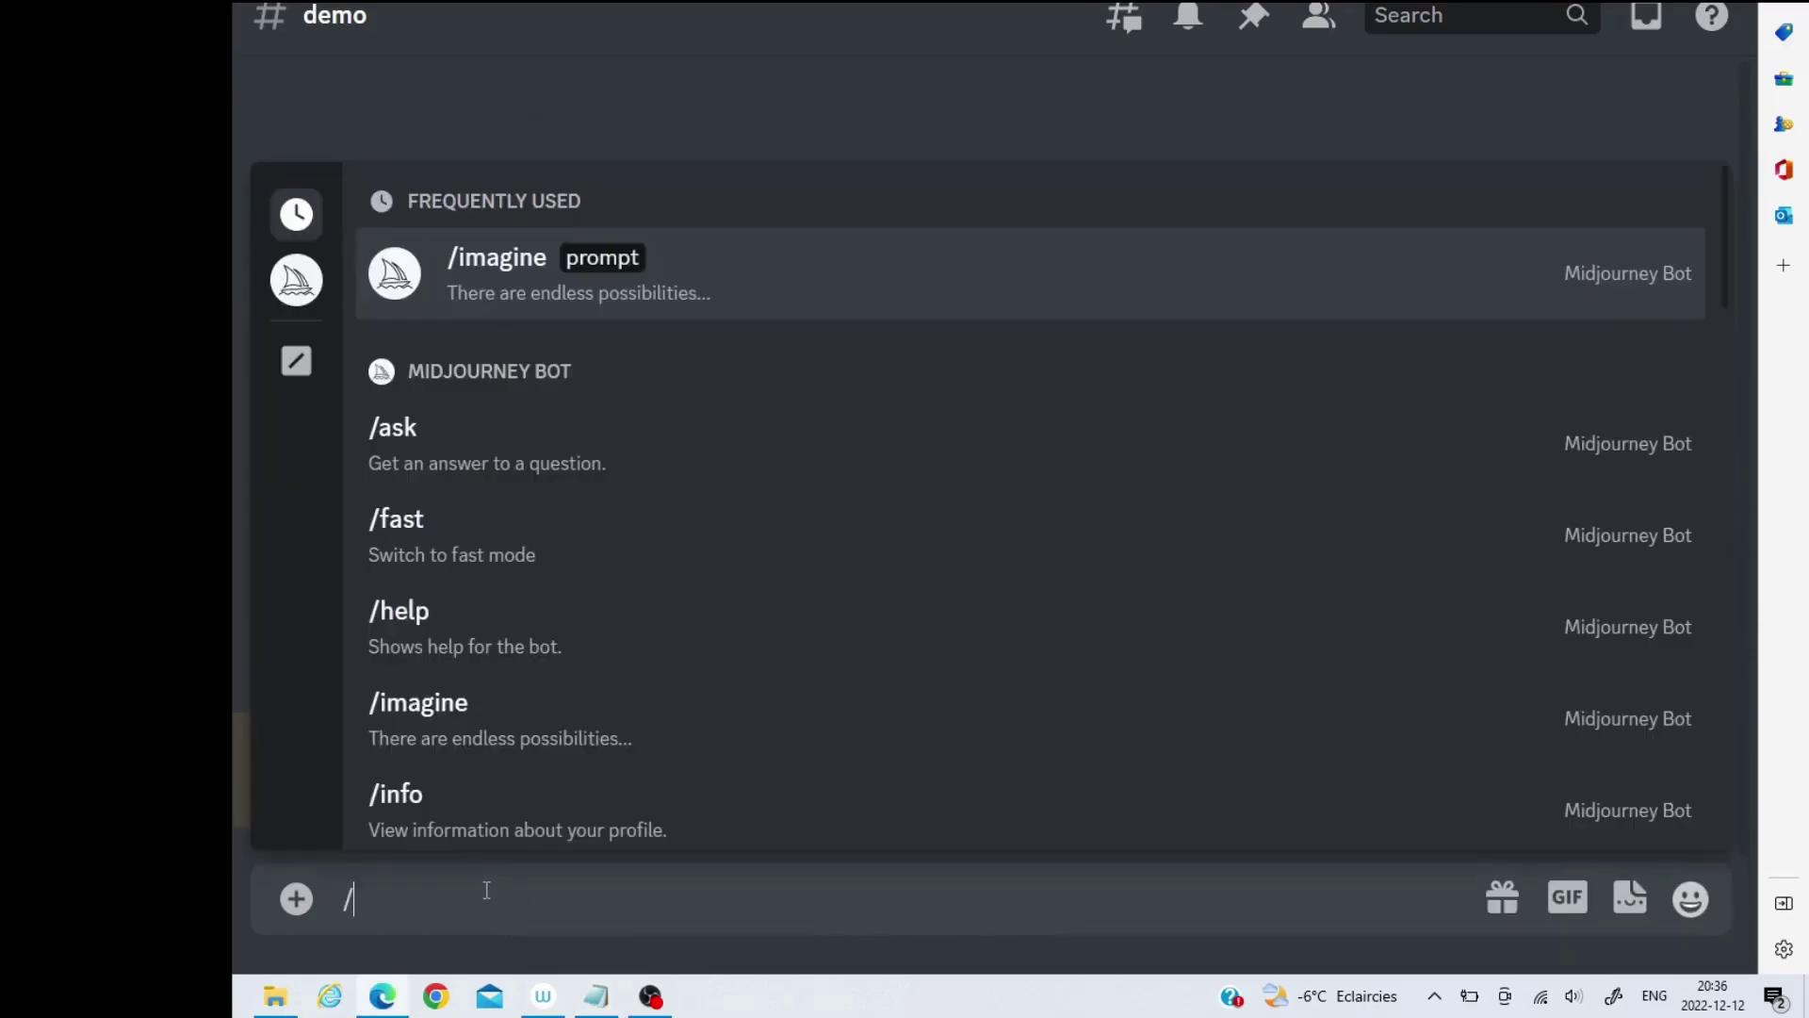
click(541, 313)
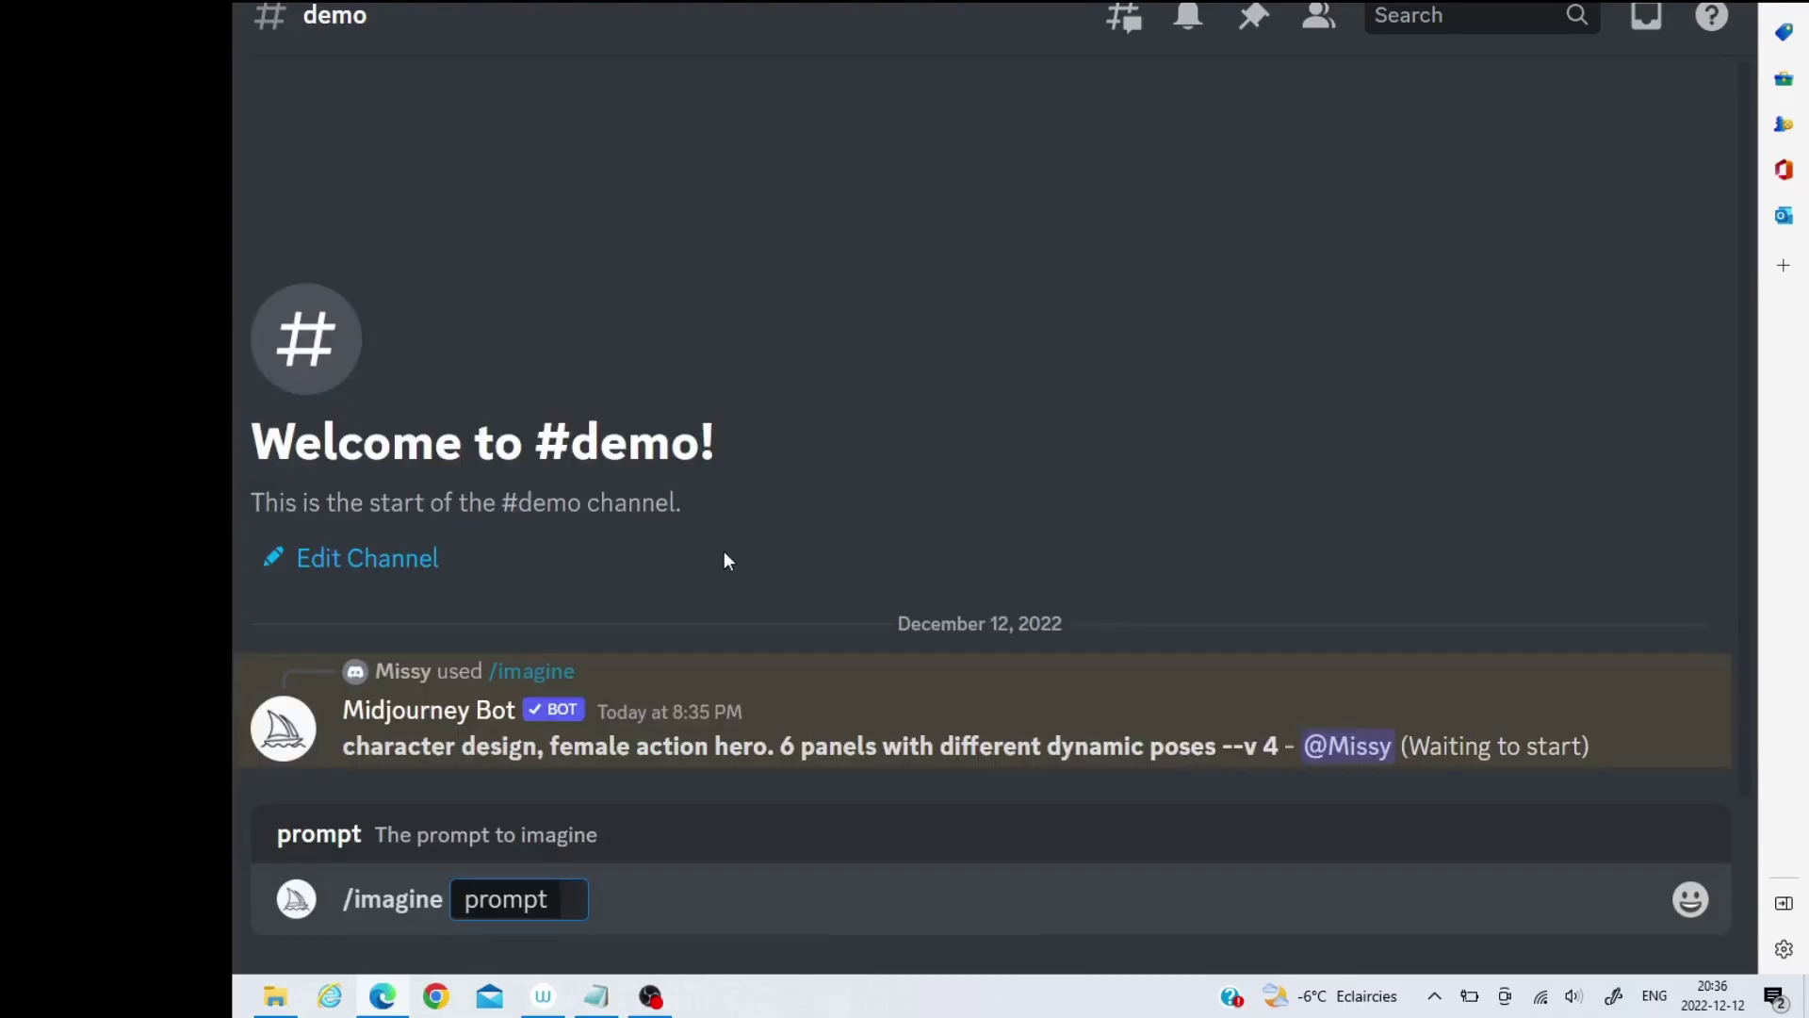
key(ctrl+v)
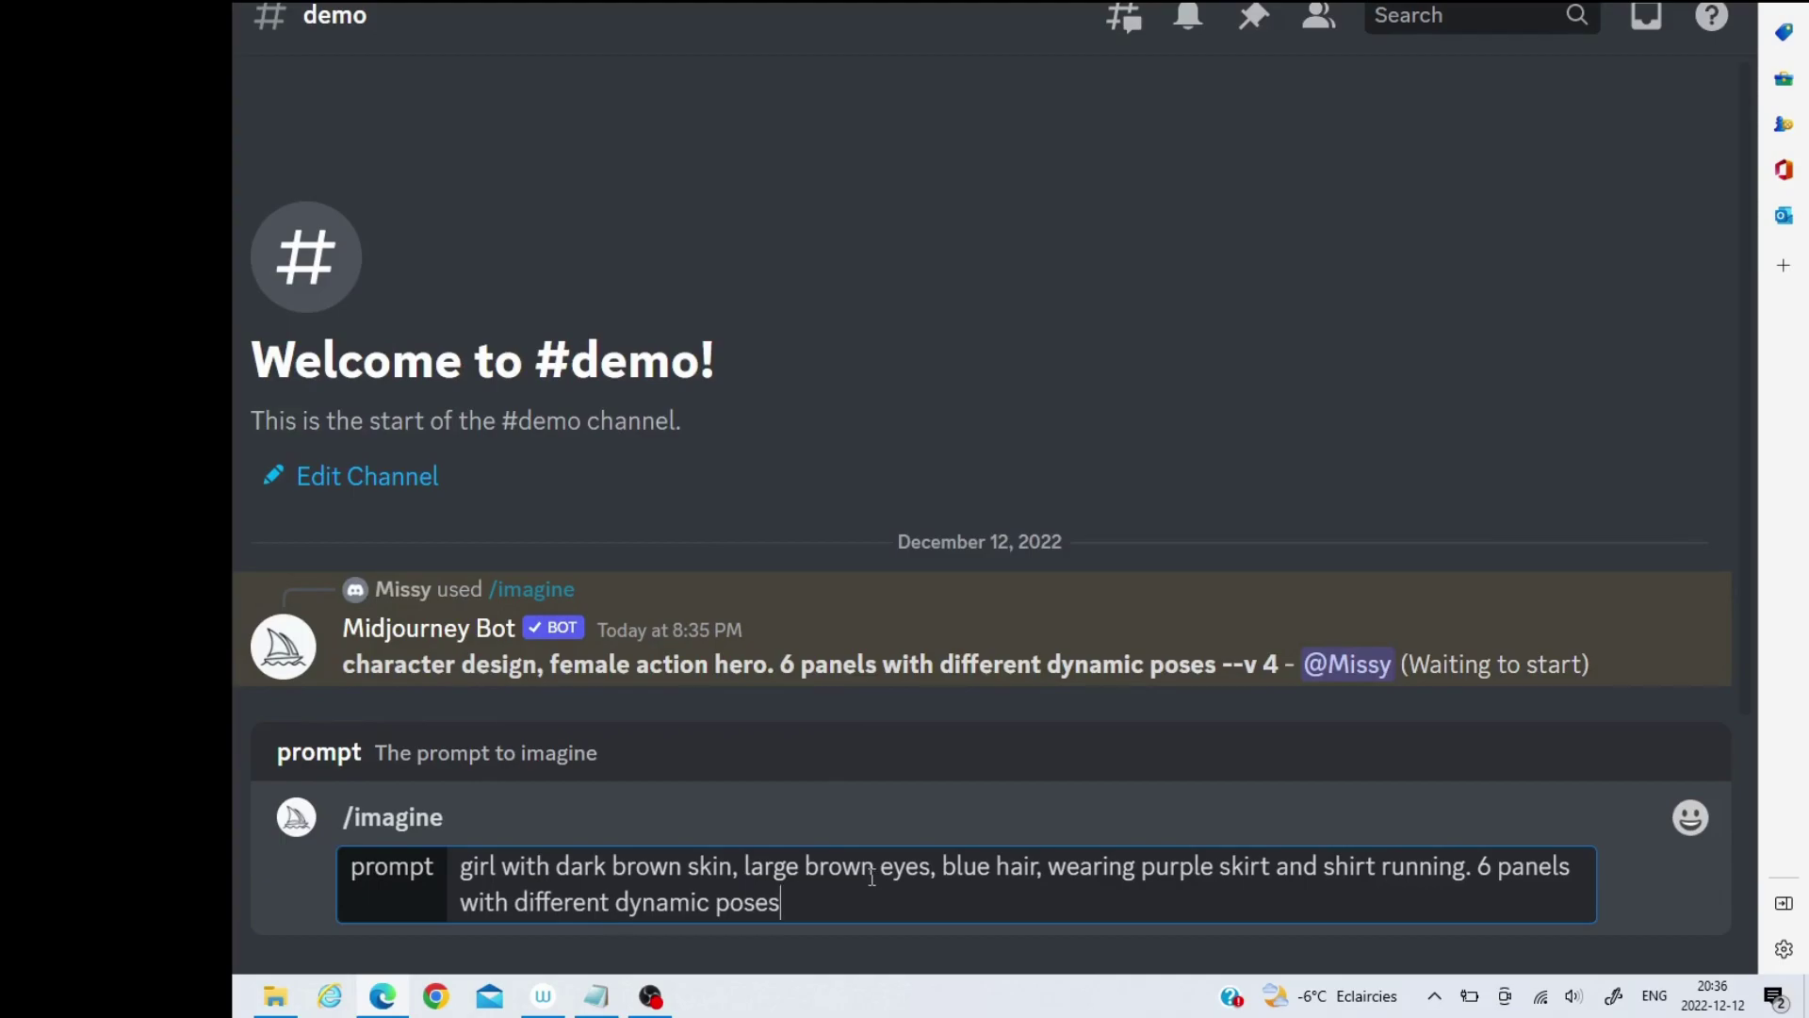
key(Return)
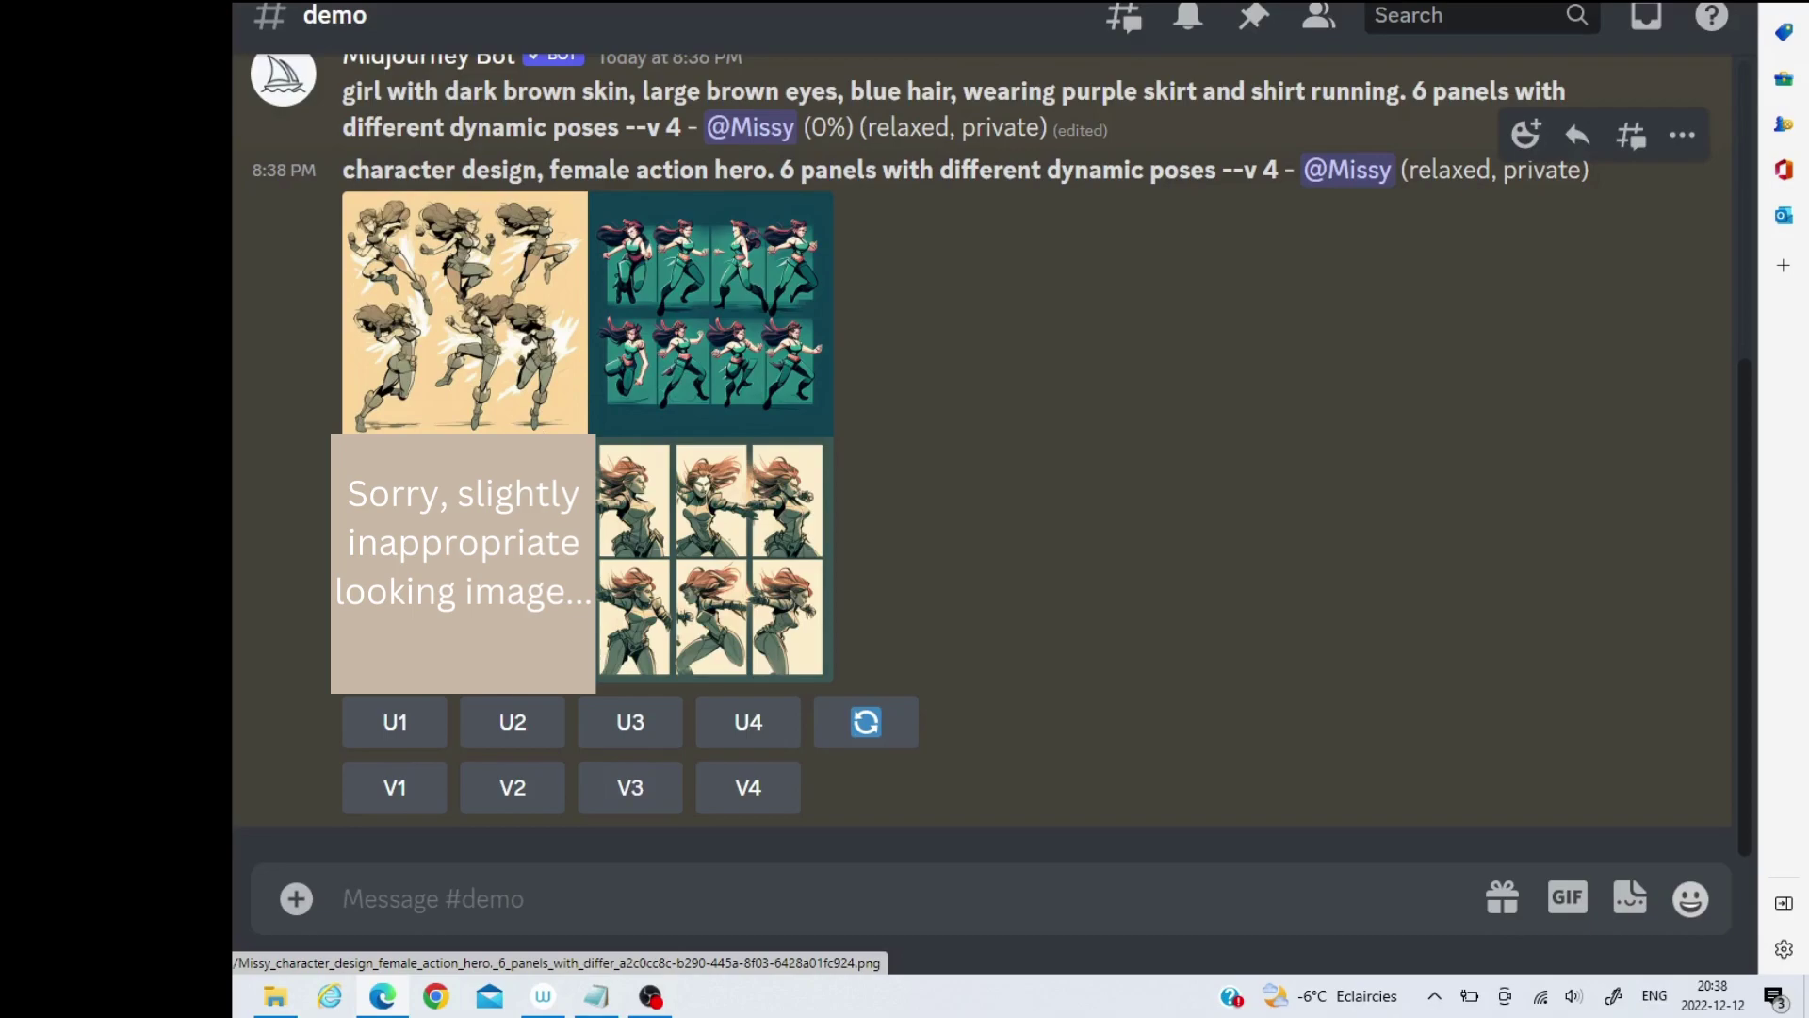
click(526, 417)
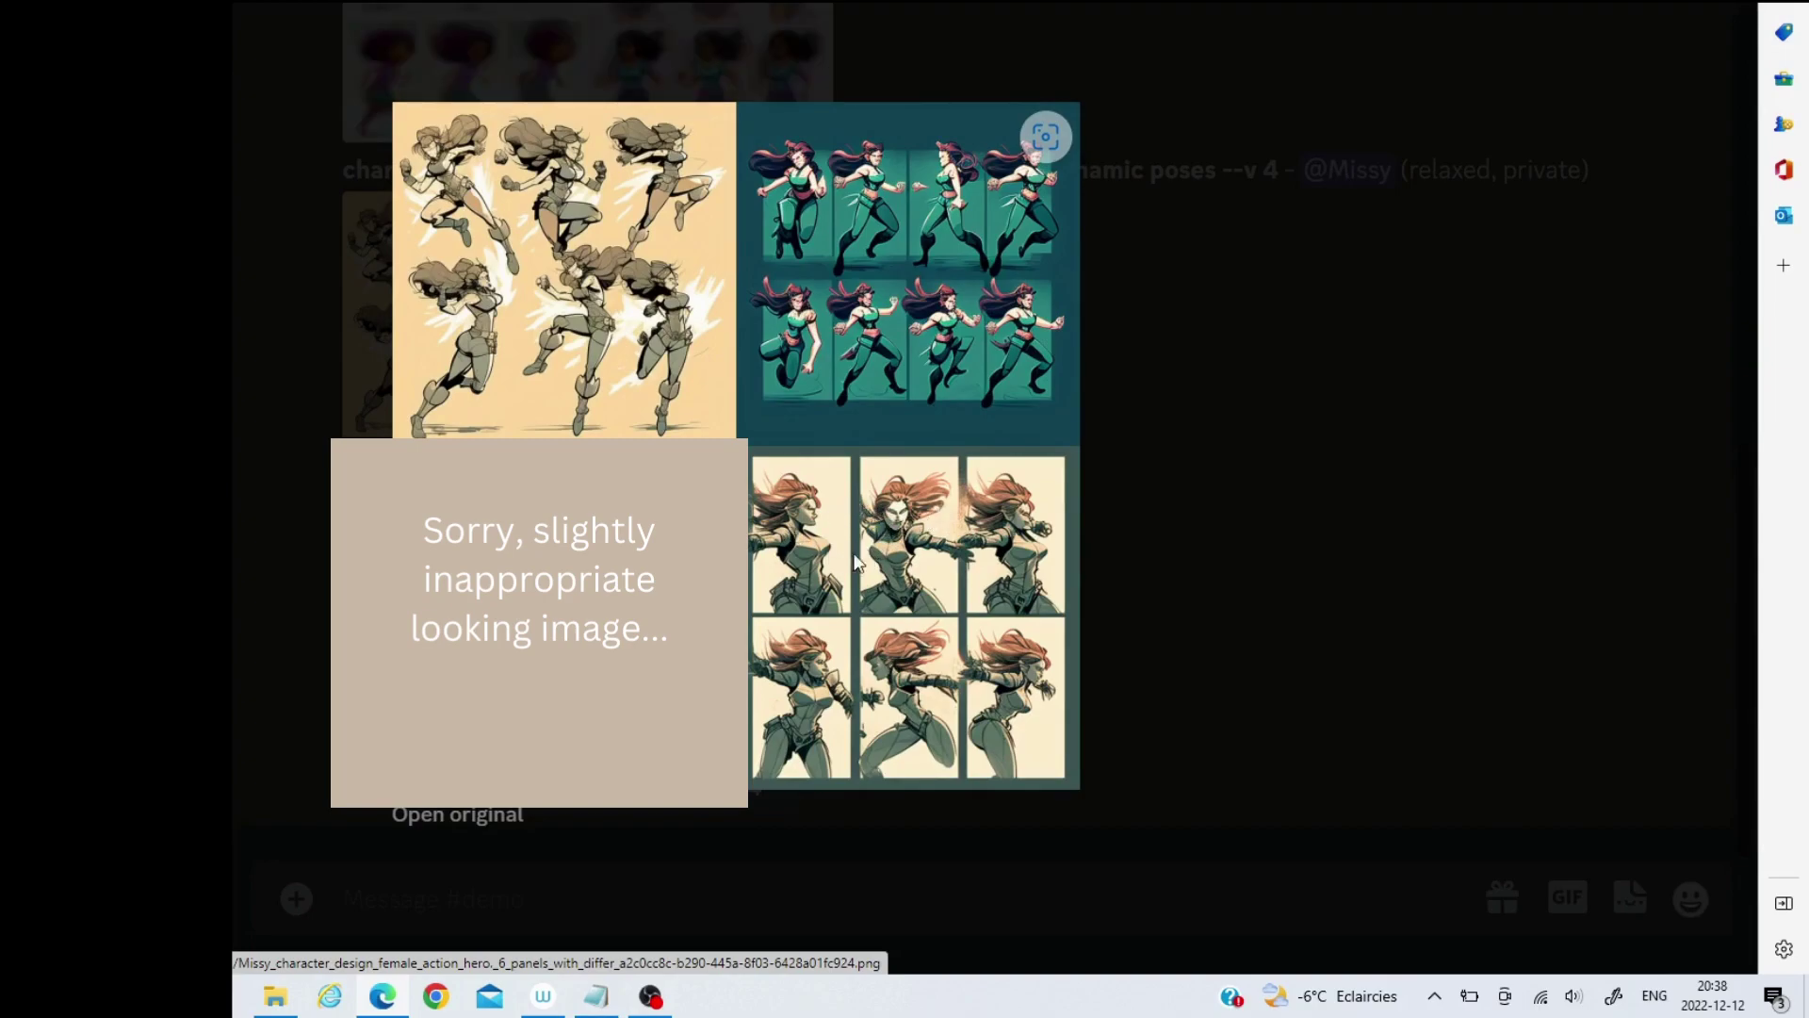
click(487, 827)
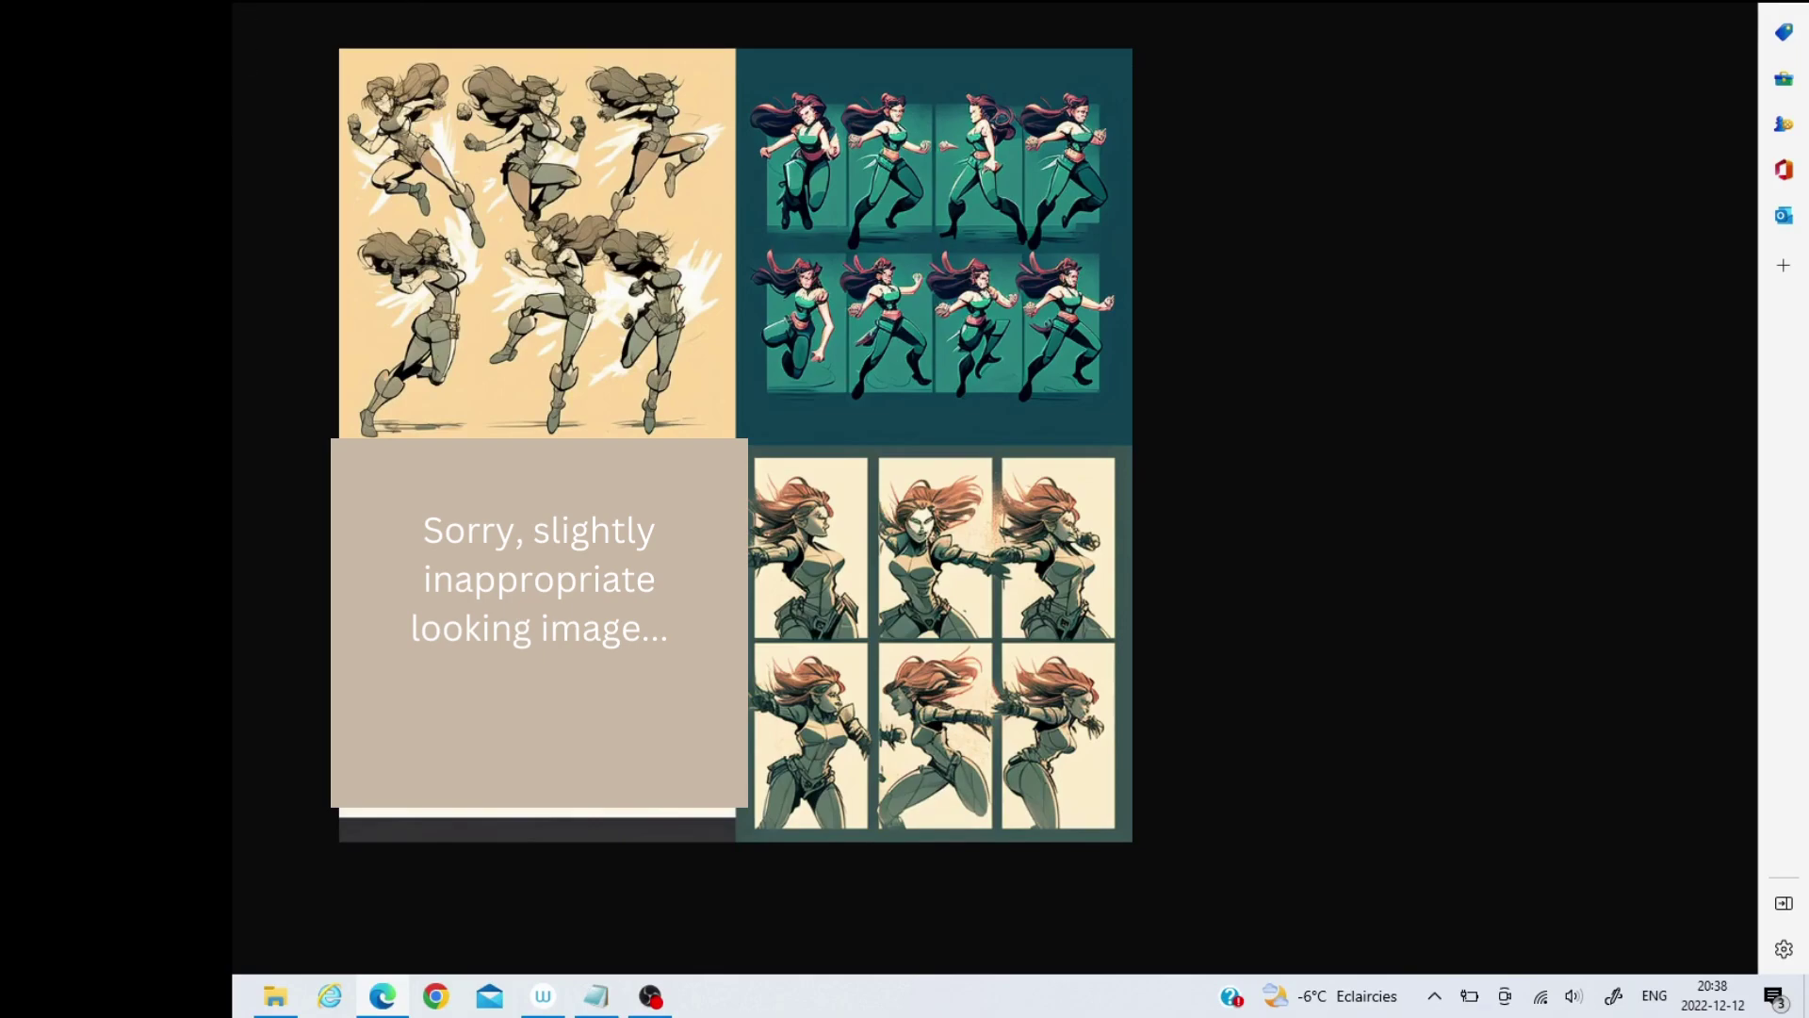
click(1139, 407)
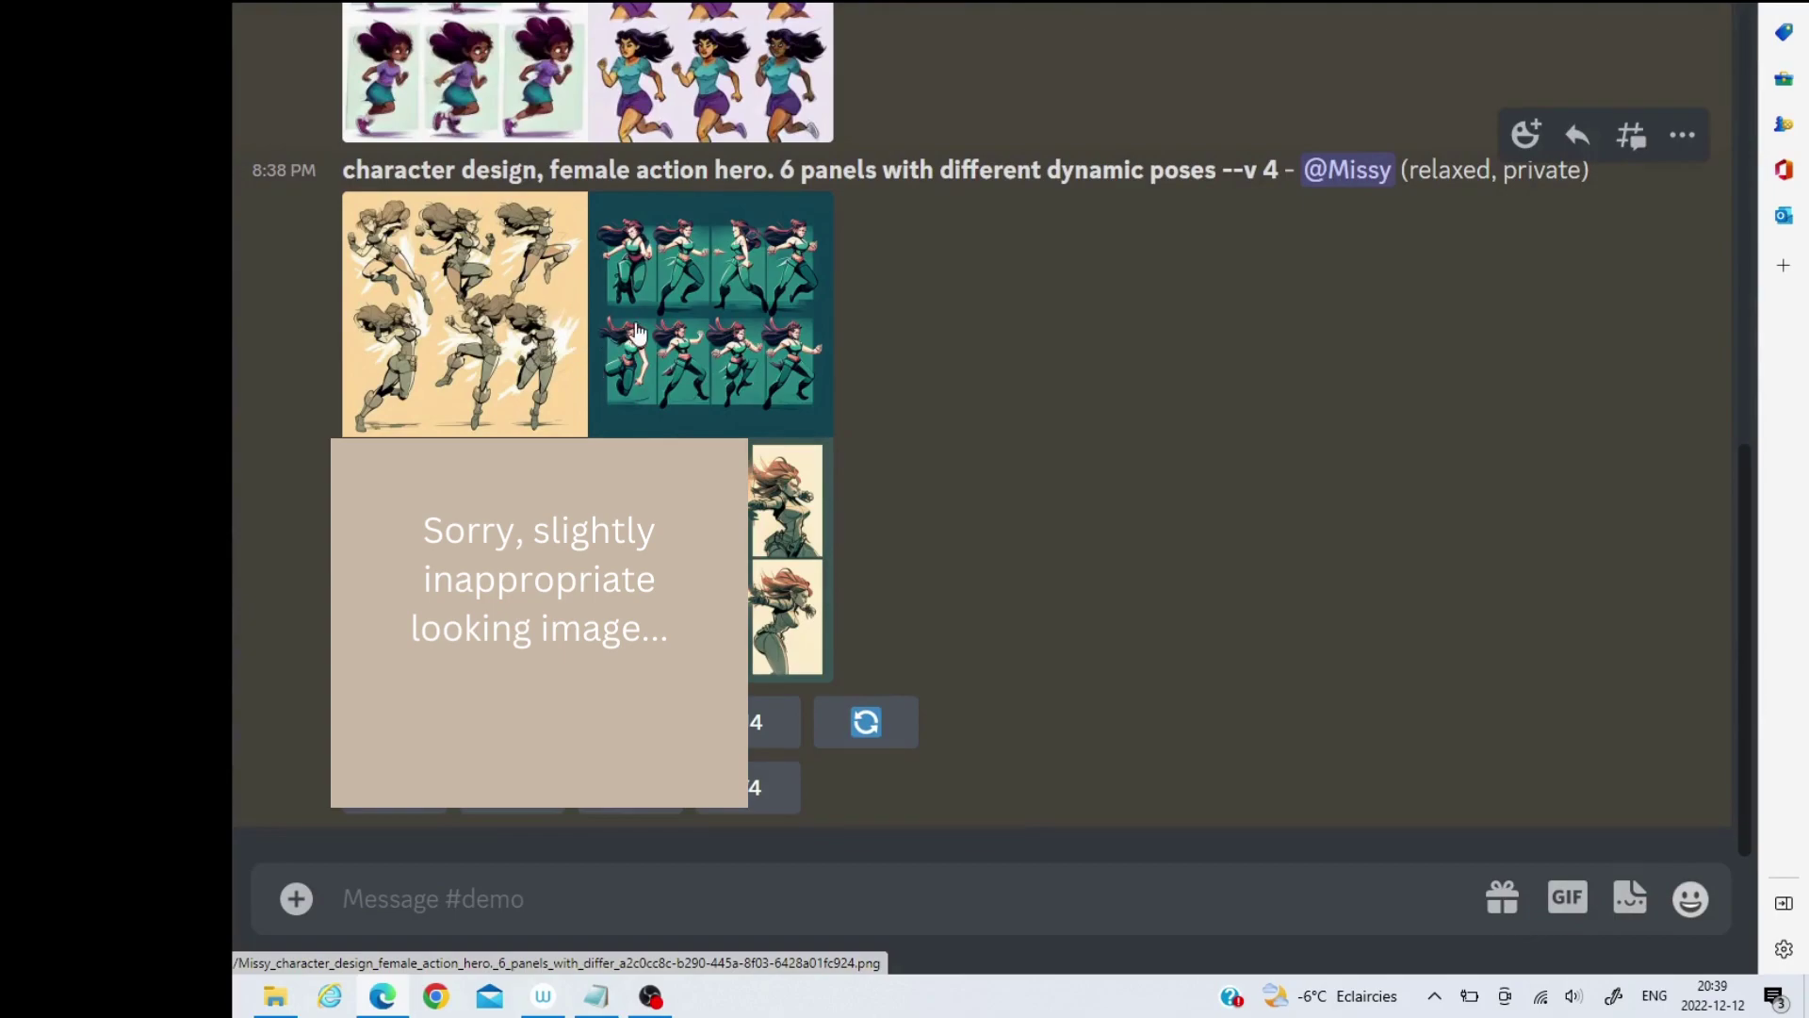
- Request a U4 upscale of the bottom-right female action hero image
scroll(940, 495, up, 3)
scroll(939, 496, down, 3)
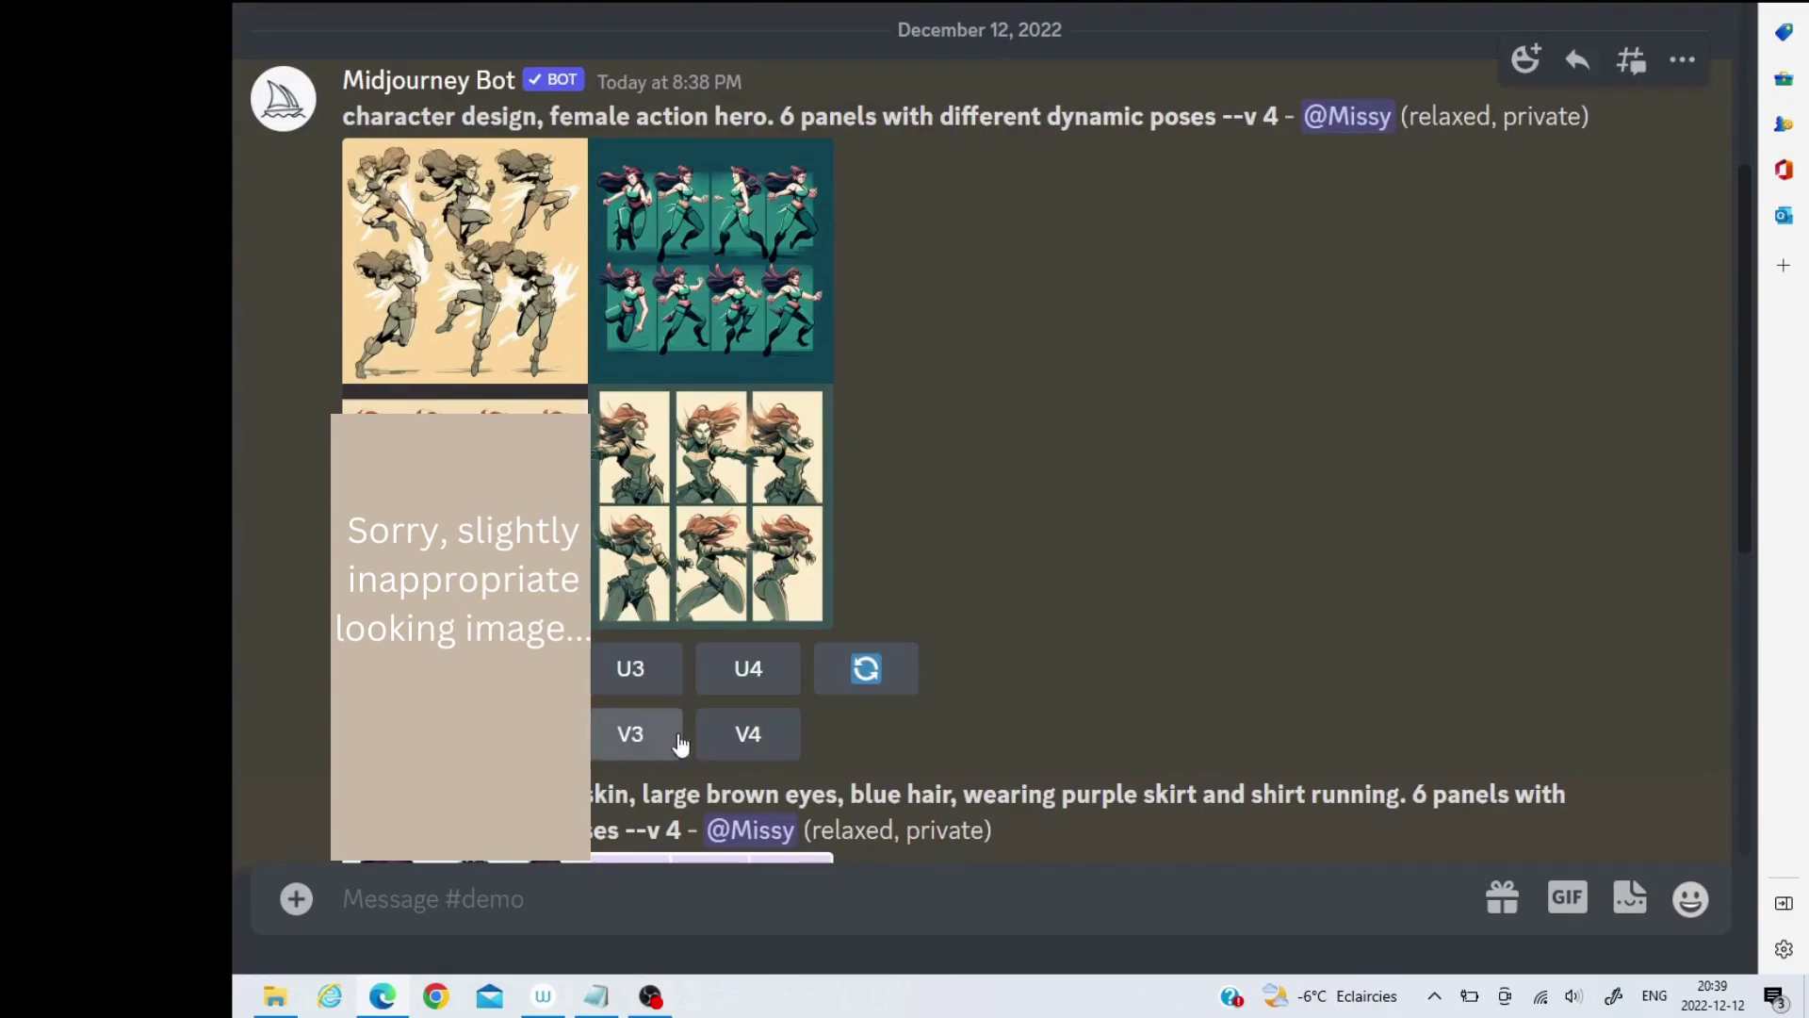
click(718, 686)
- Enlarge the finished running-girl grid to view its four panels
scroll(1060, 486, down, 4)
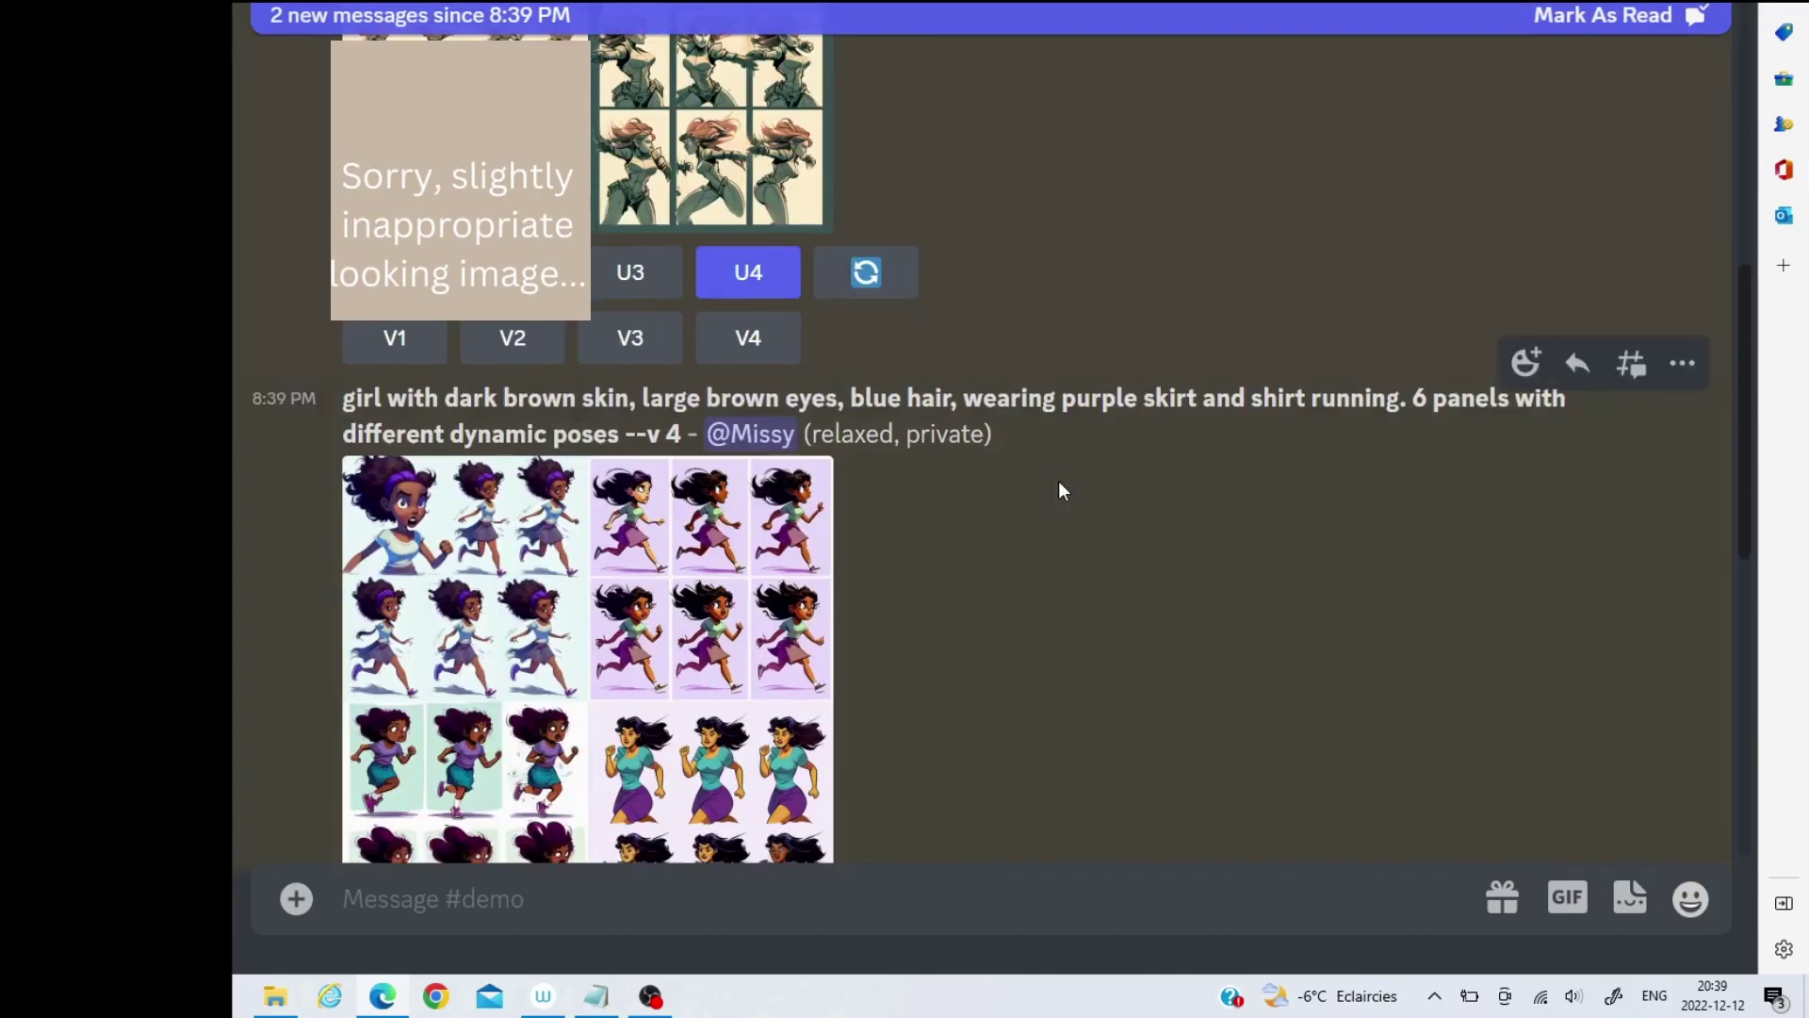
scroll(1060, 481, down, 3)
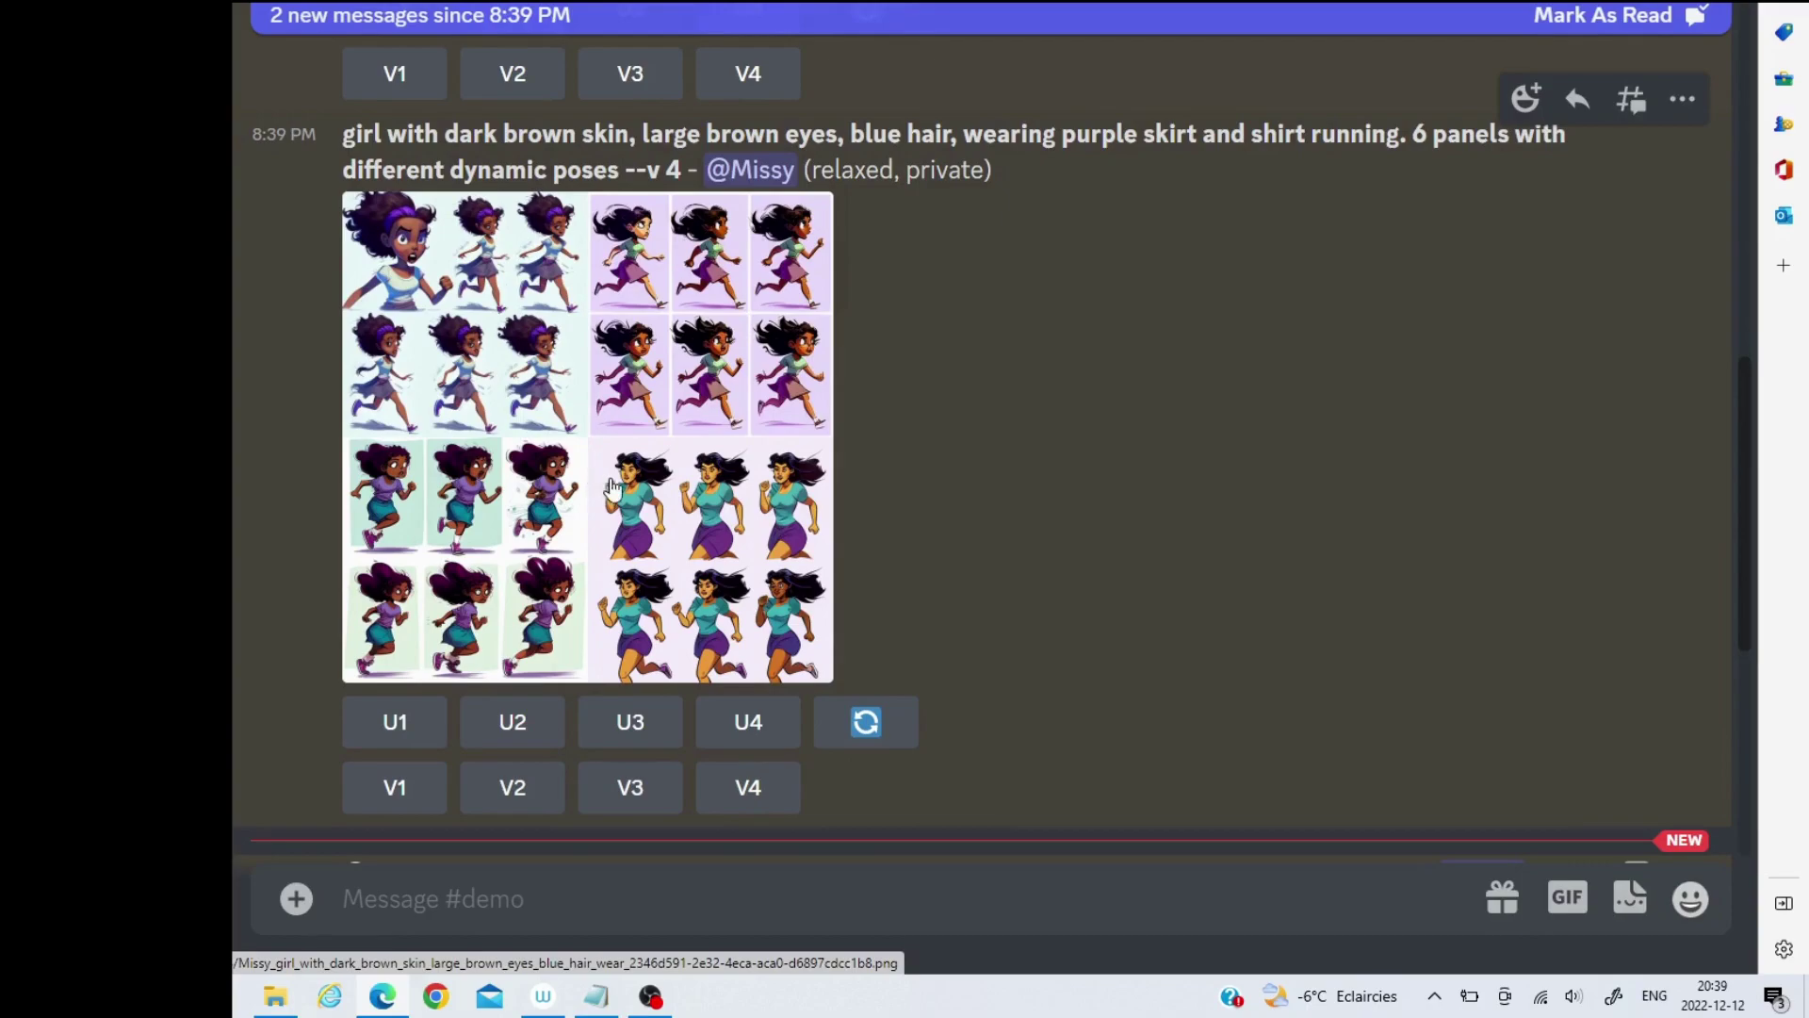
click(611, 486)
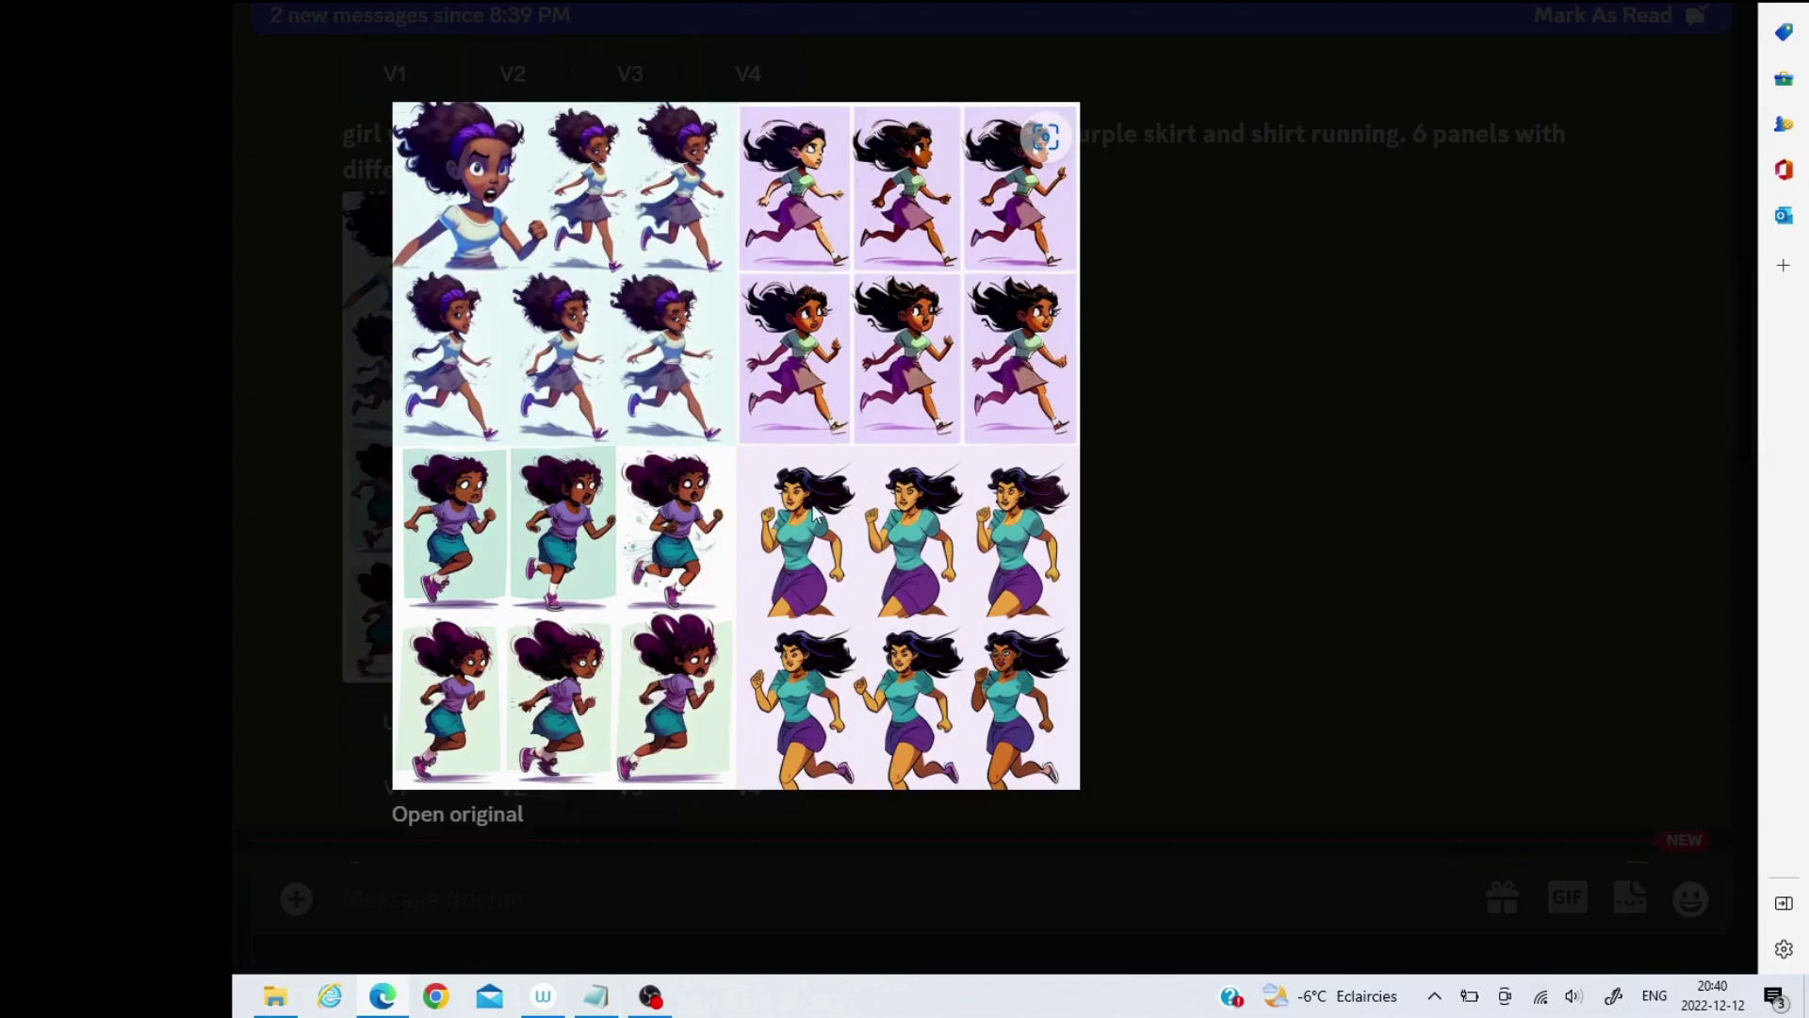
- Request U1 and U2 running-girl upscales, then enlarge the upscaled six-panel action hero sheet
click(1159, 660)
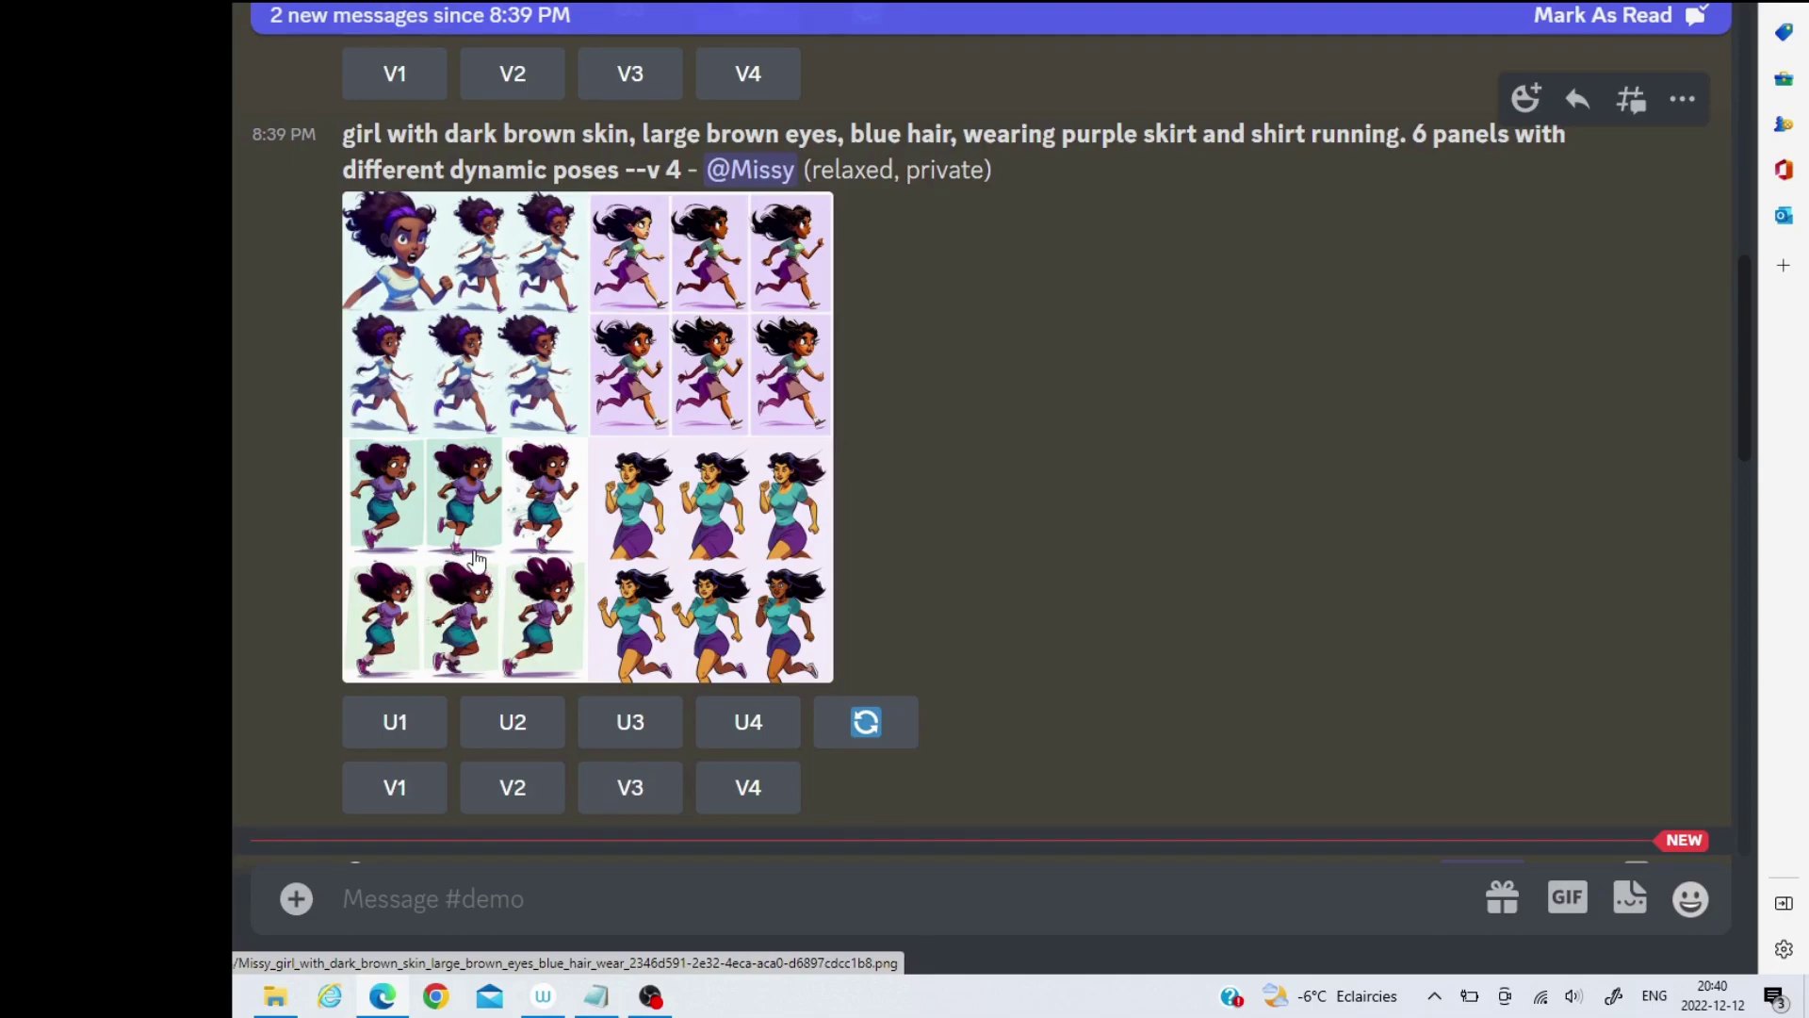
click(412, 732)
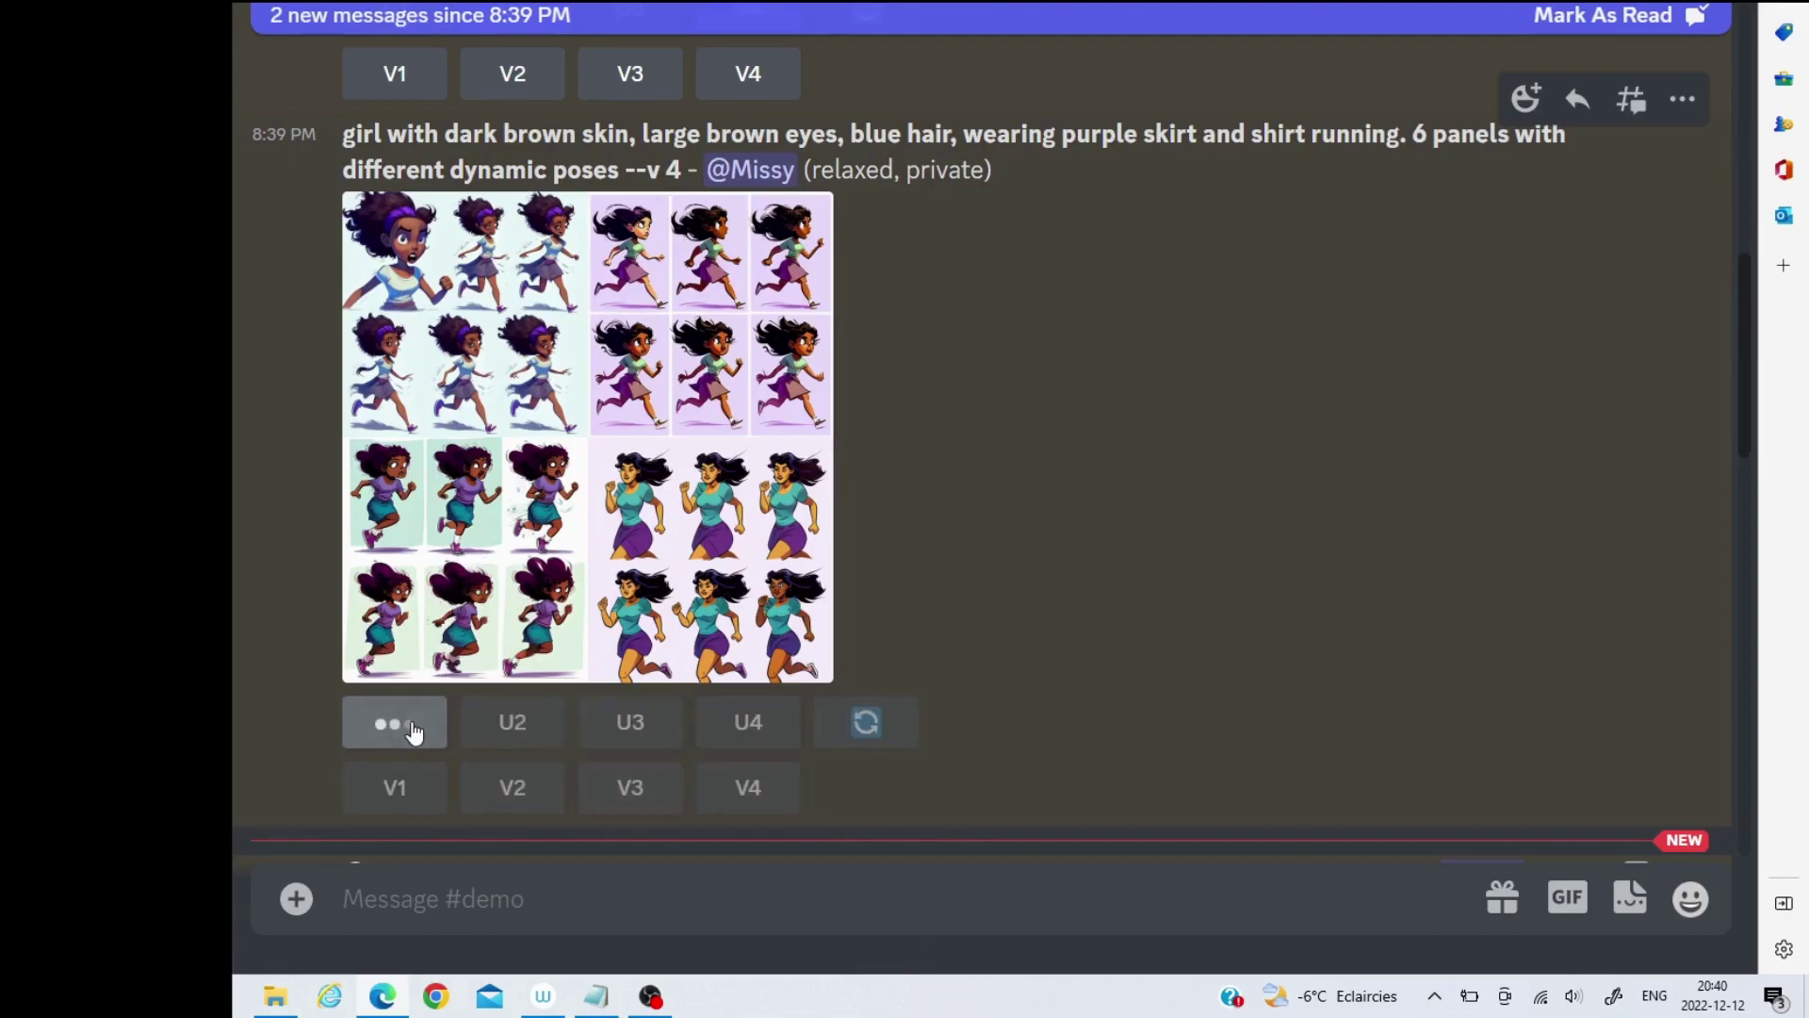
click(542, 743)
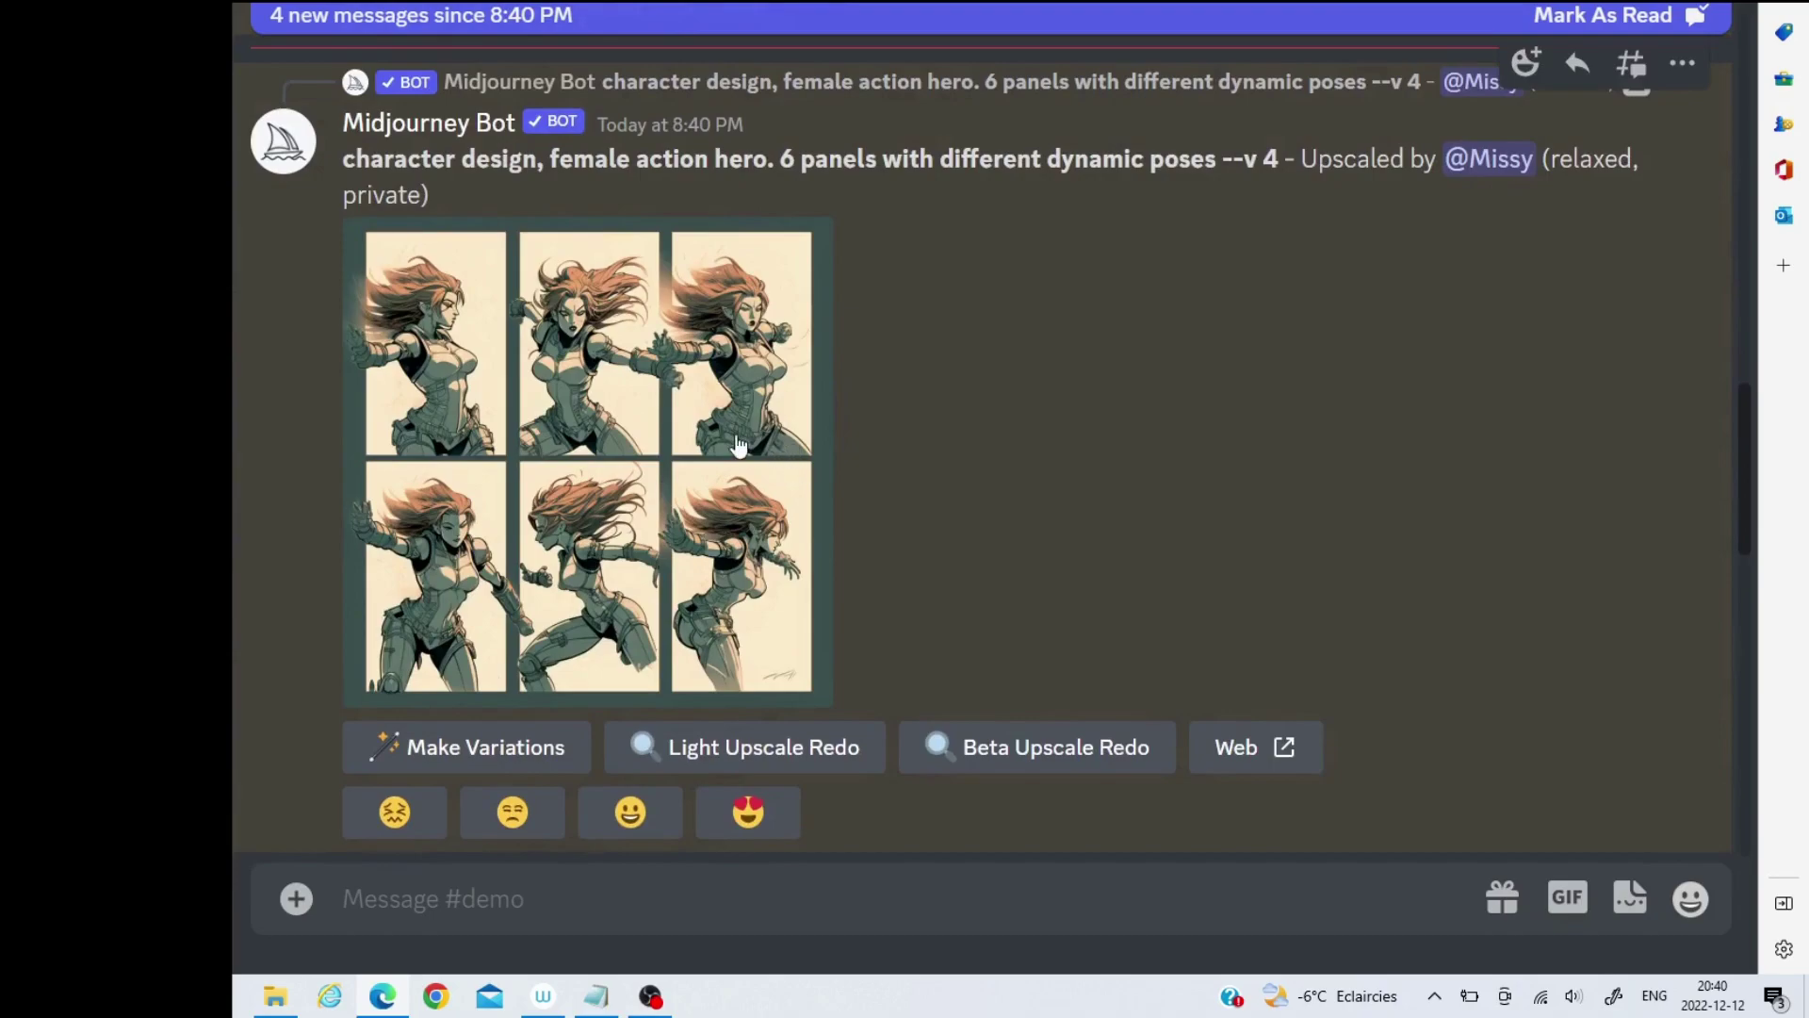
click(662, 443)
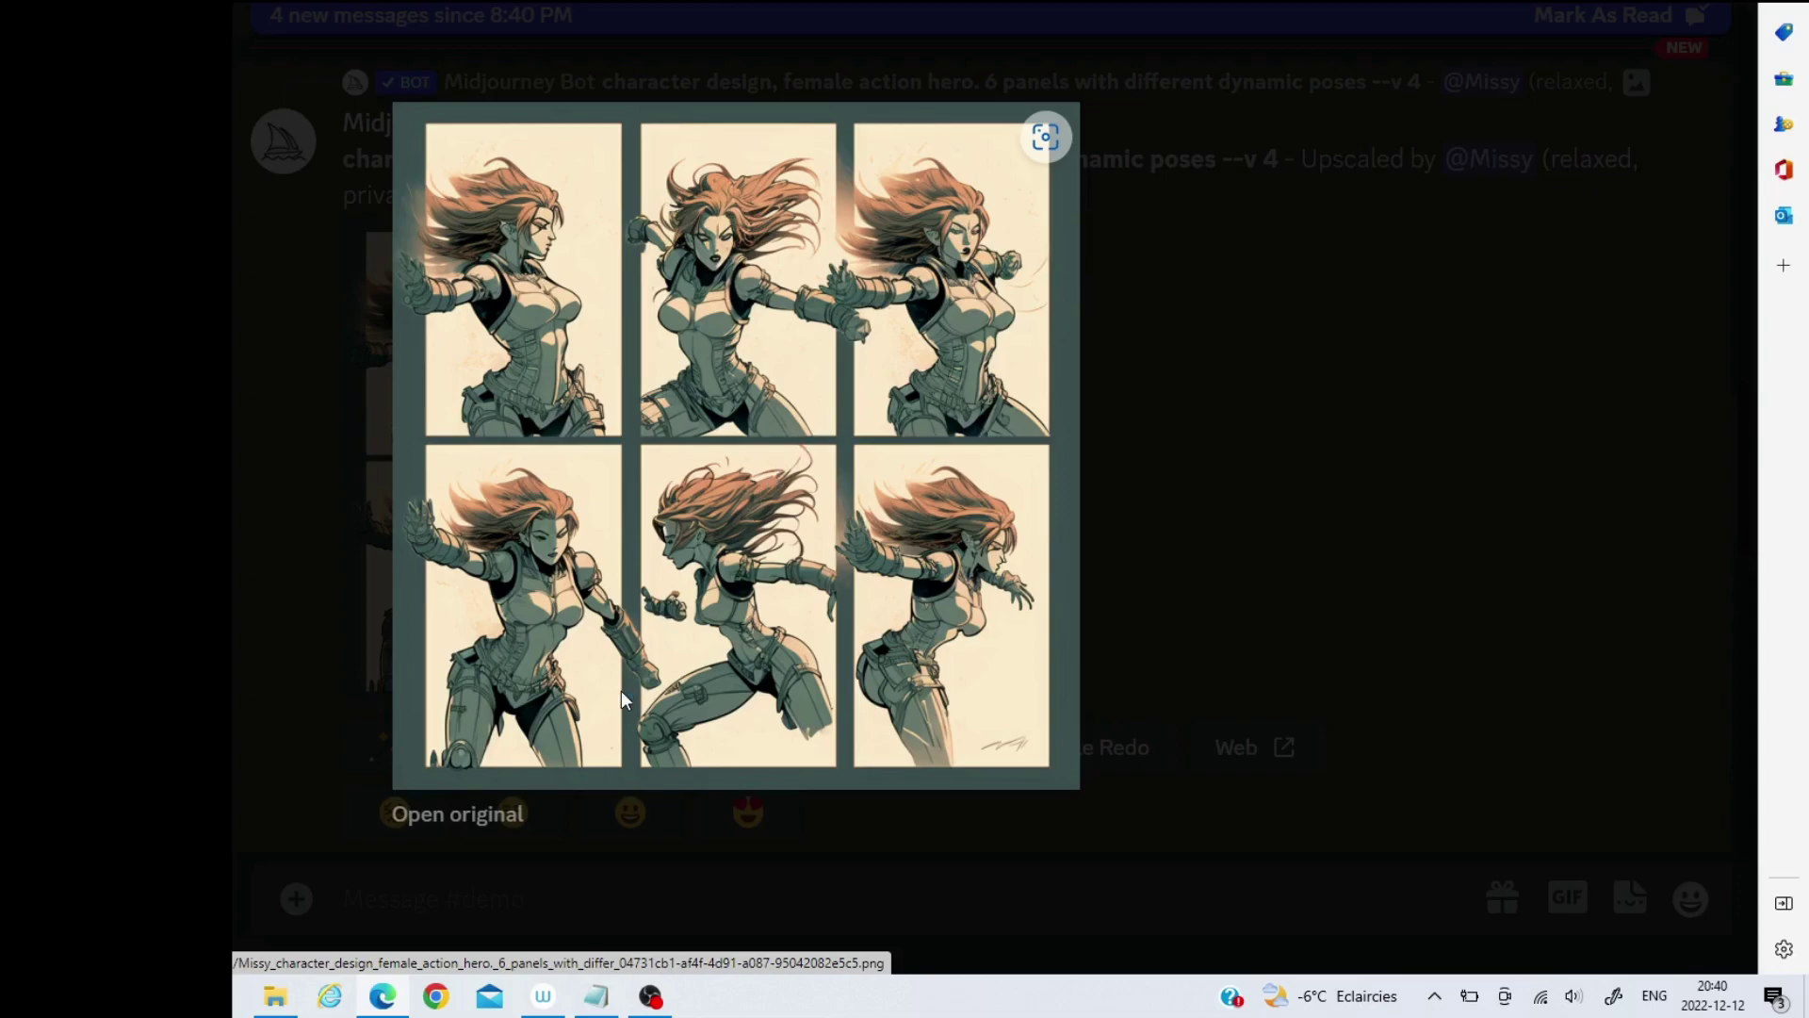
- Load the upscaled action hero sheet at full resolution via 'Open original'
click(483, 825)
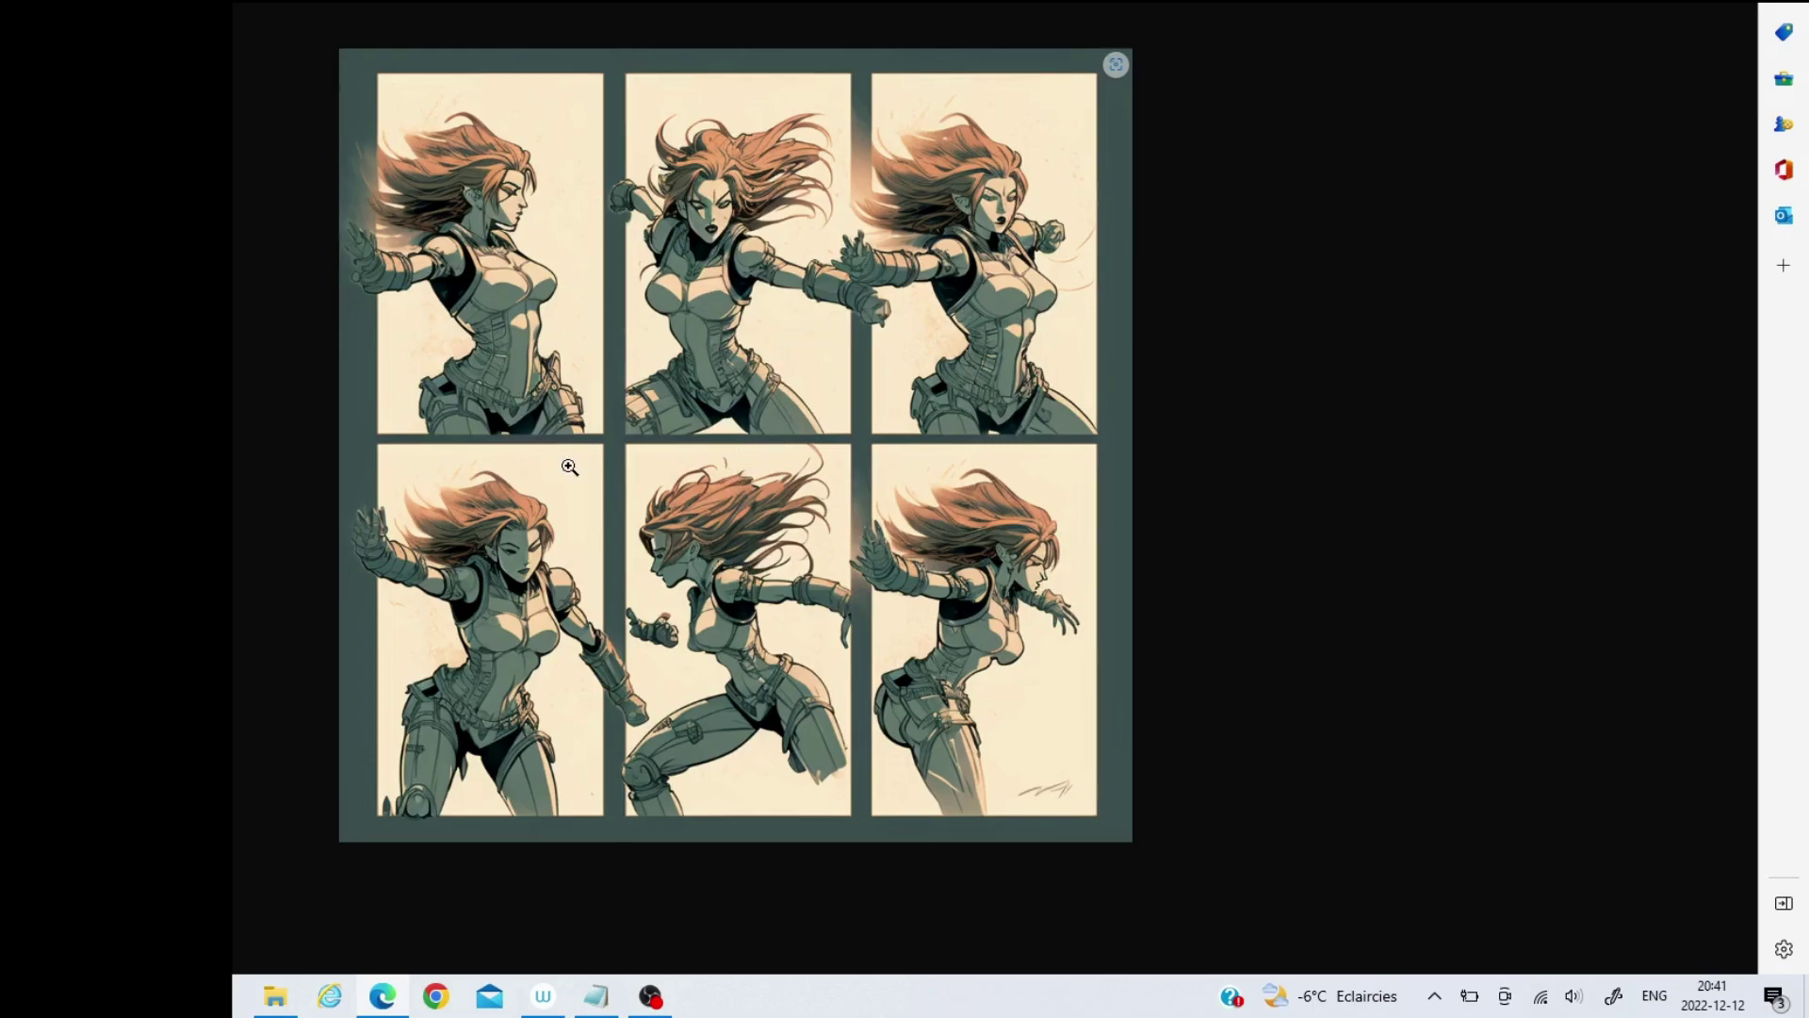
- Zoom the red-haired heroine pose sheet to actual size in its browser tab
right_click(709, 398)
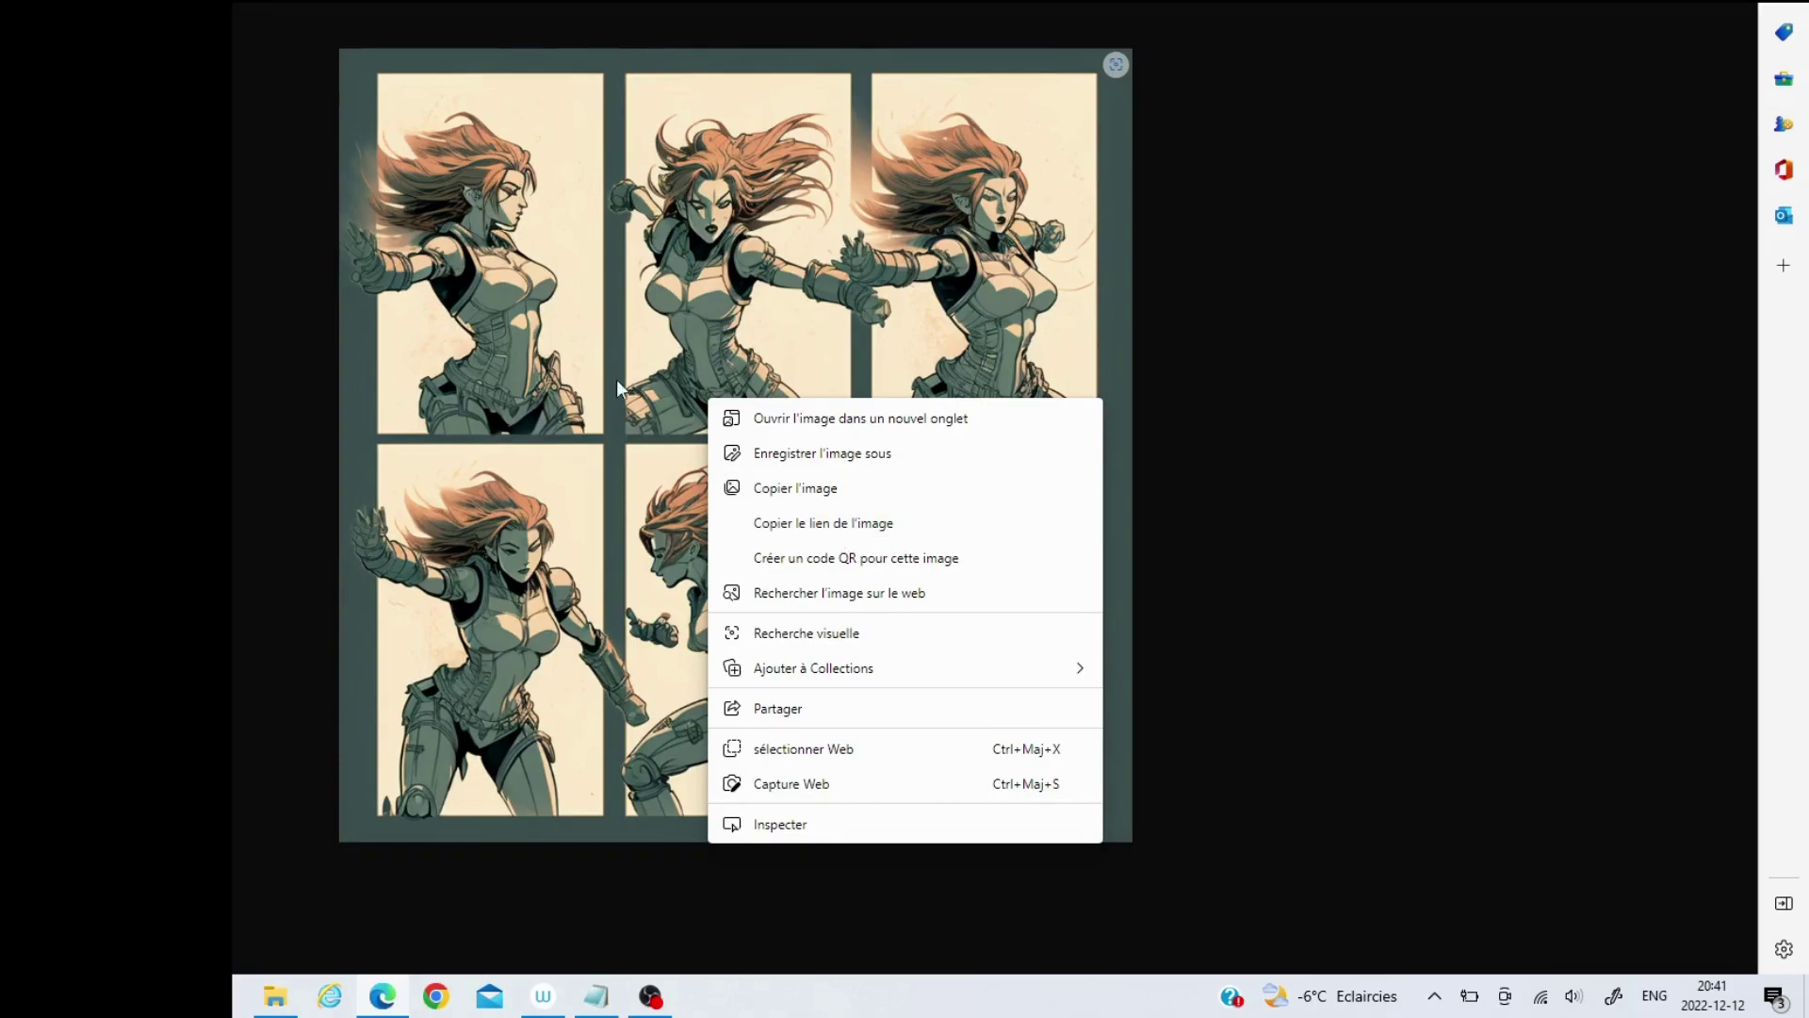
click(903, 251)
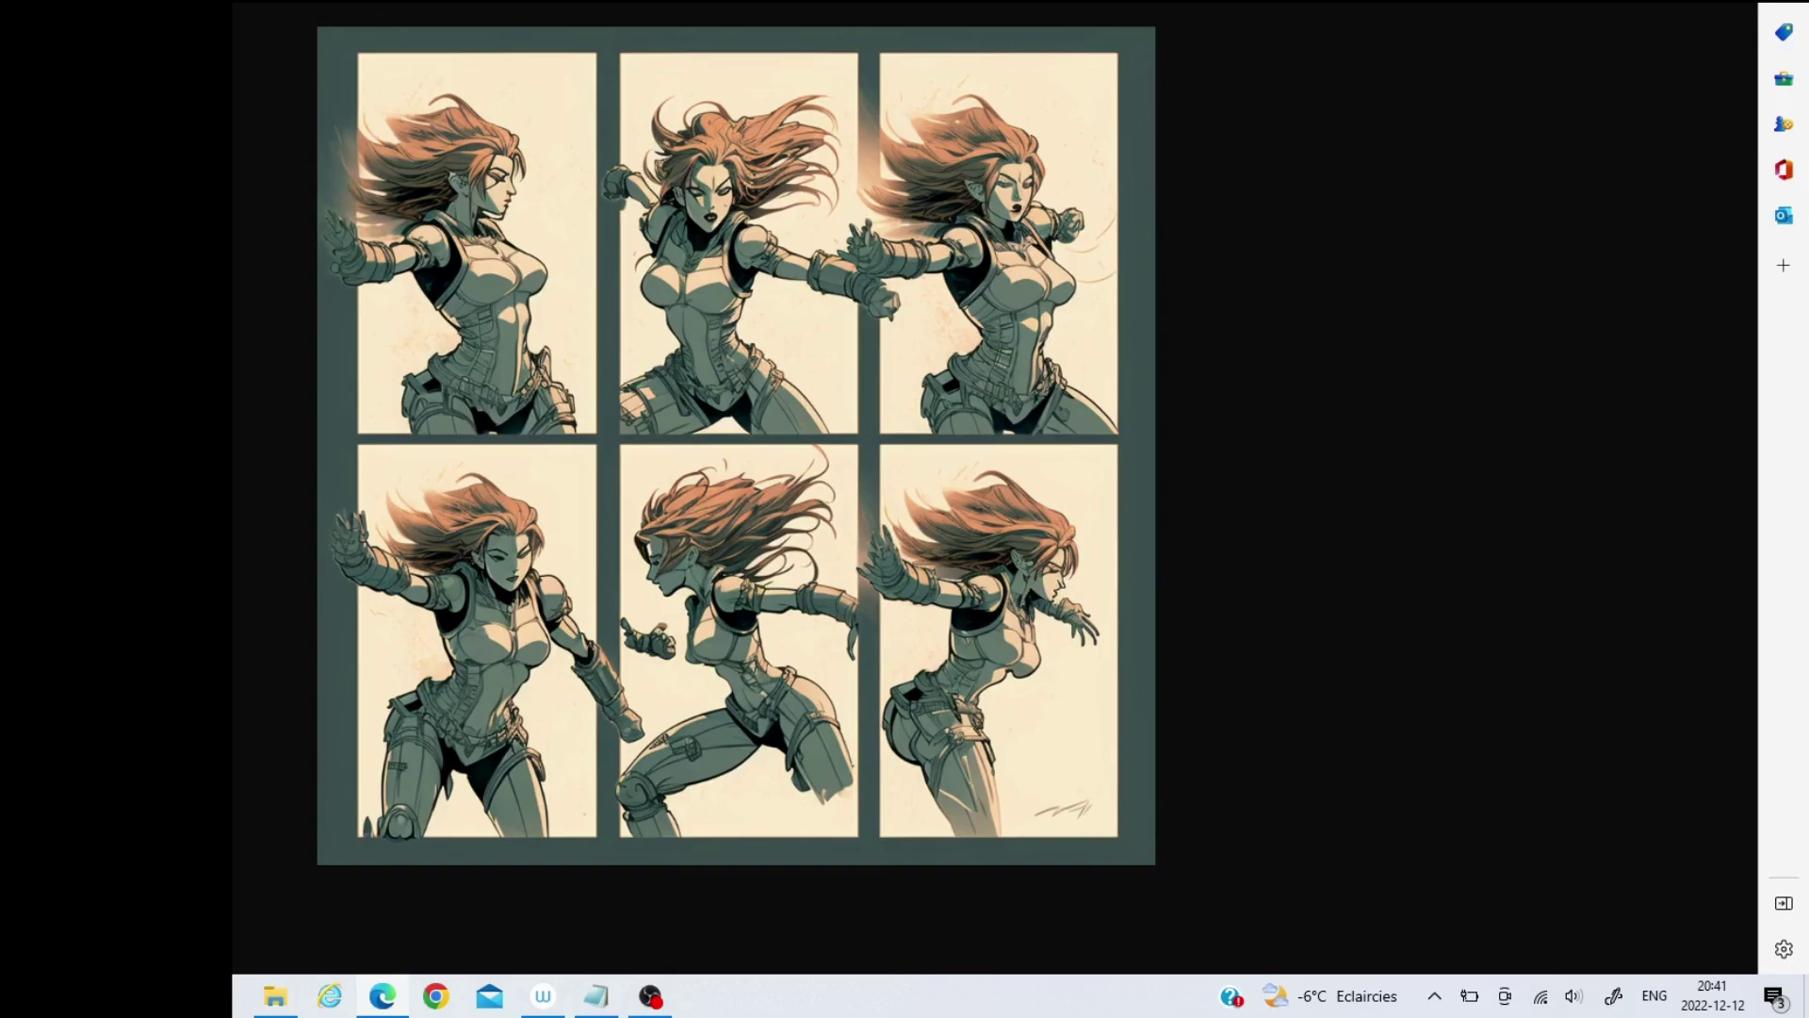
- Submit a Make Variations remix of the hero sheet with the unchanged prompt, then enlarge the green sheet
click(1195, 419)
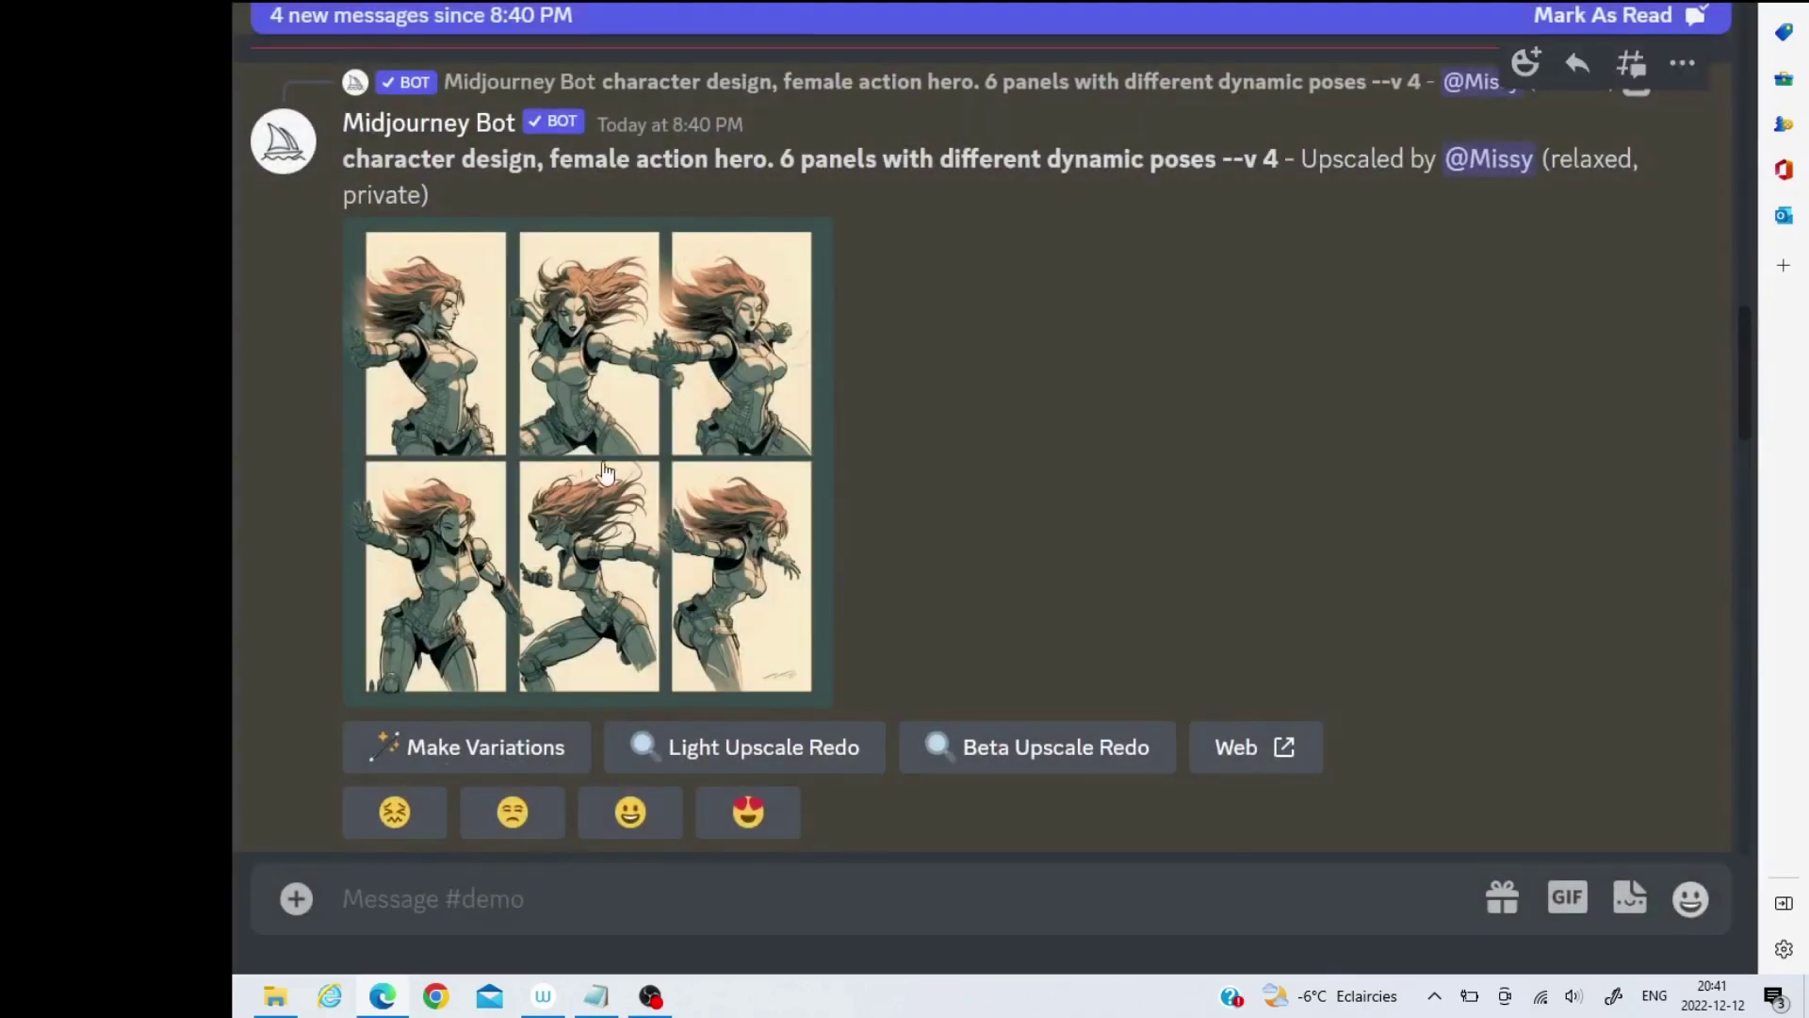
click(525, 744)
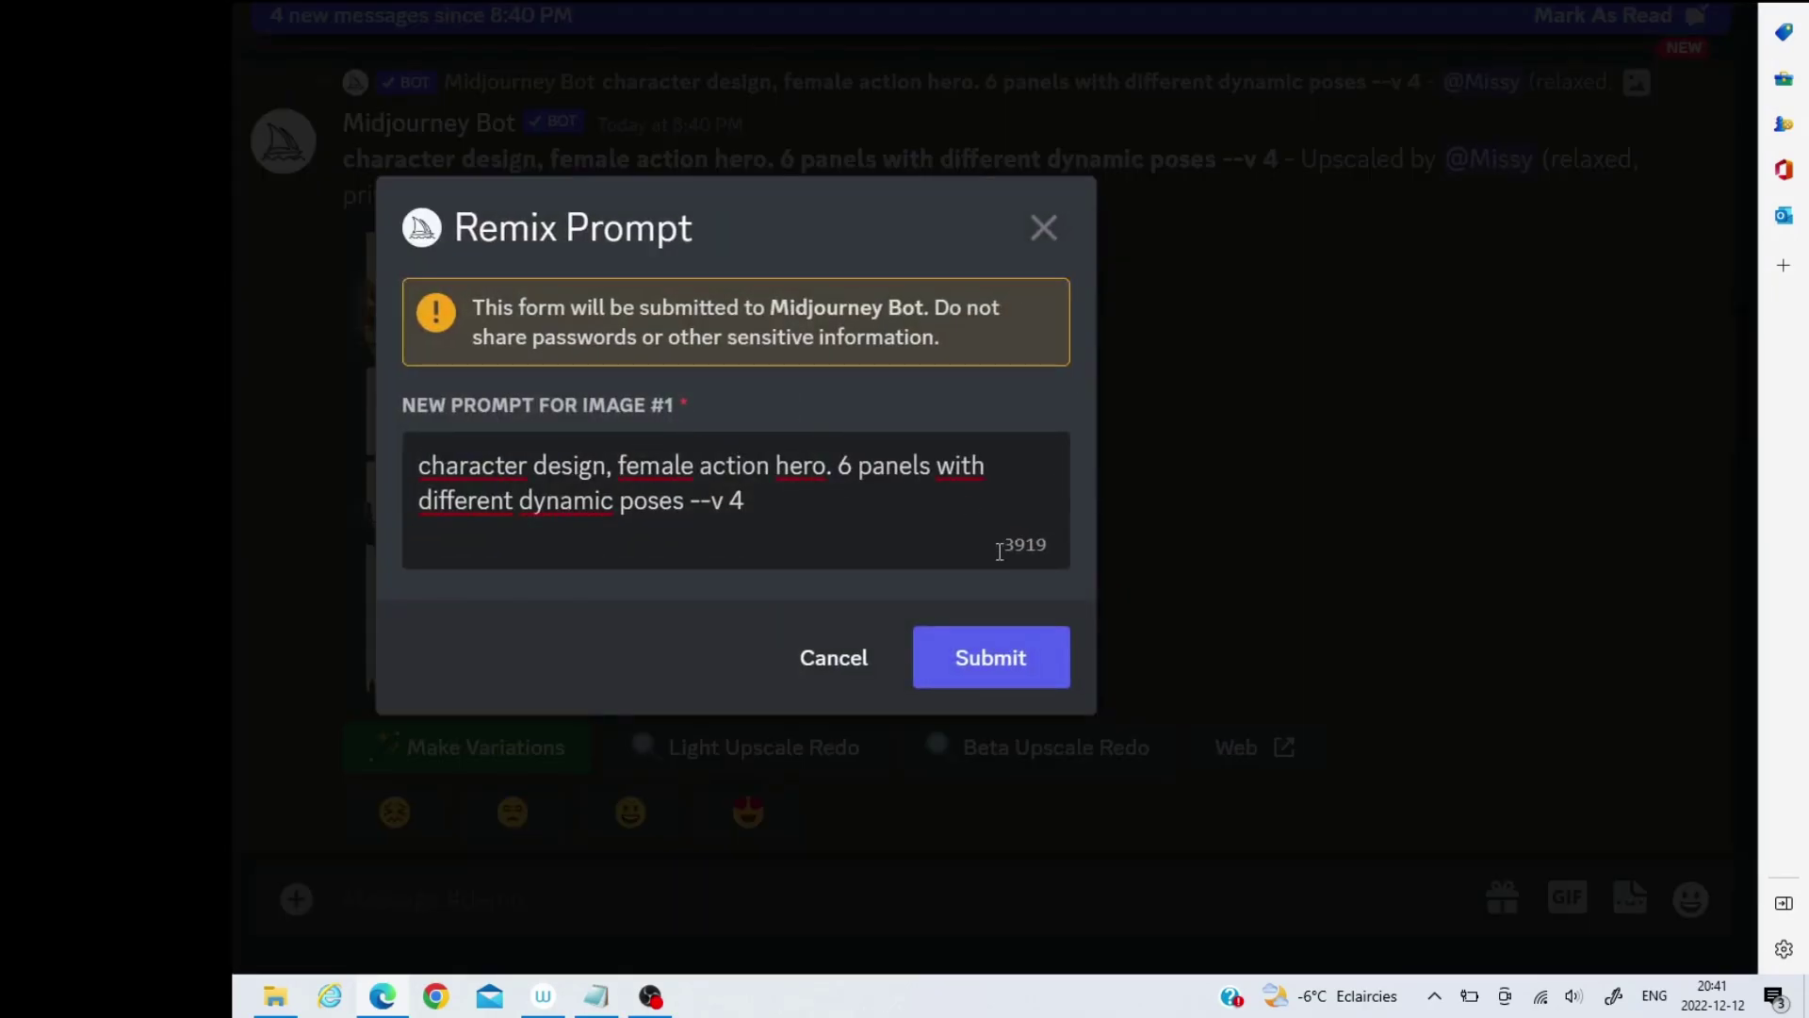
click(980, 665)
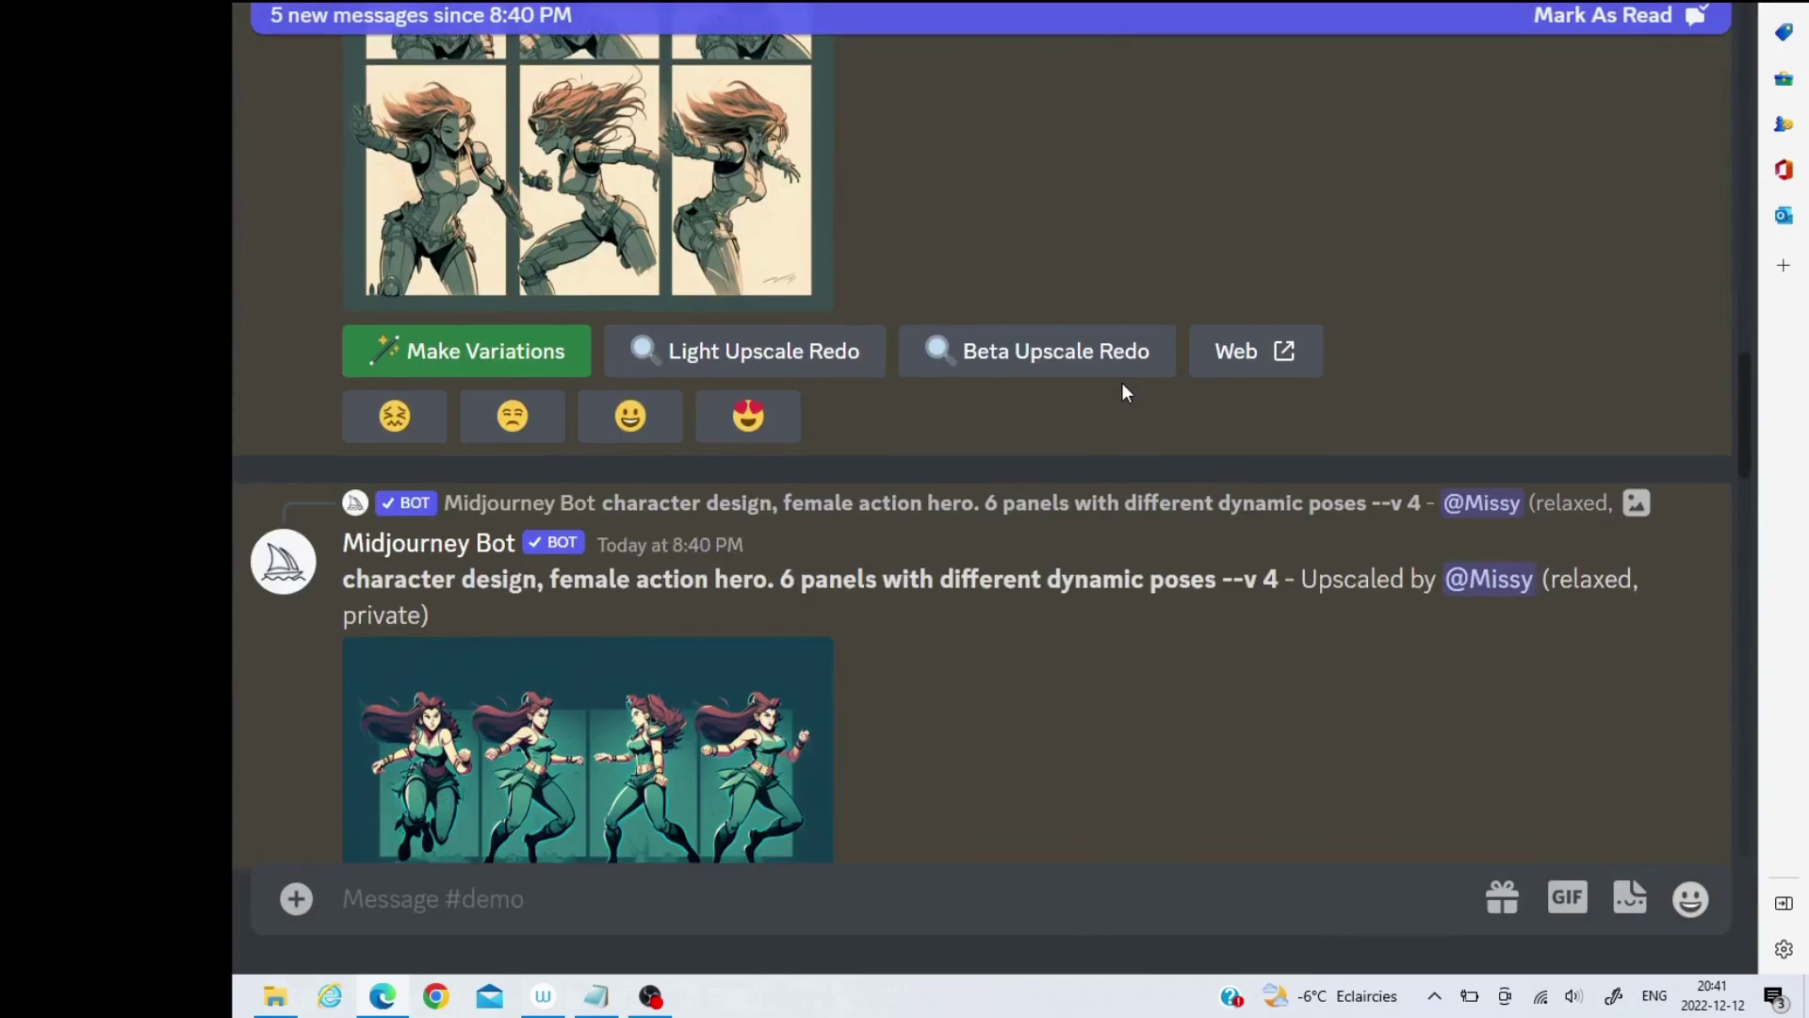
click(669, 509)
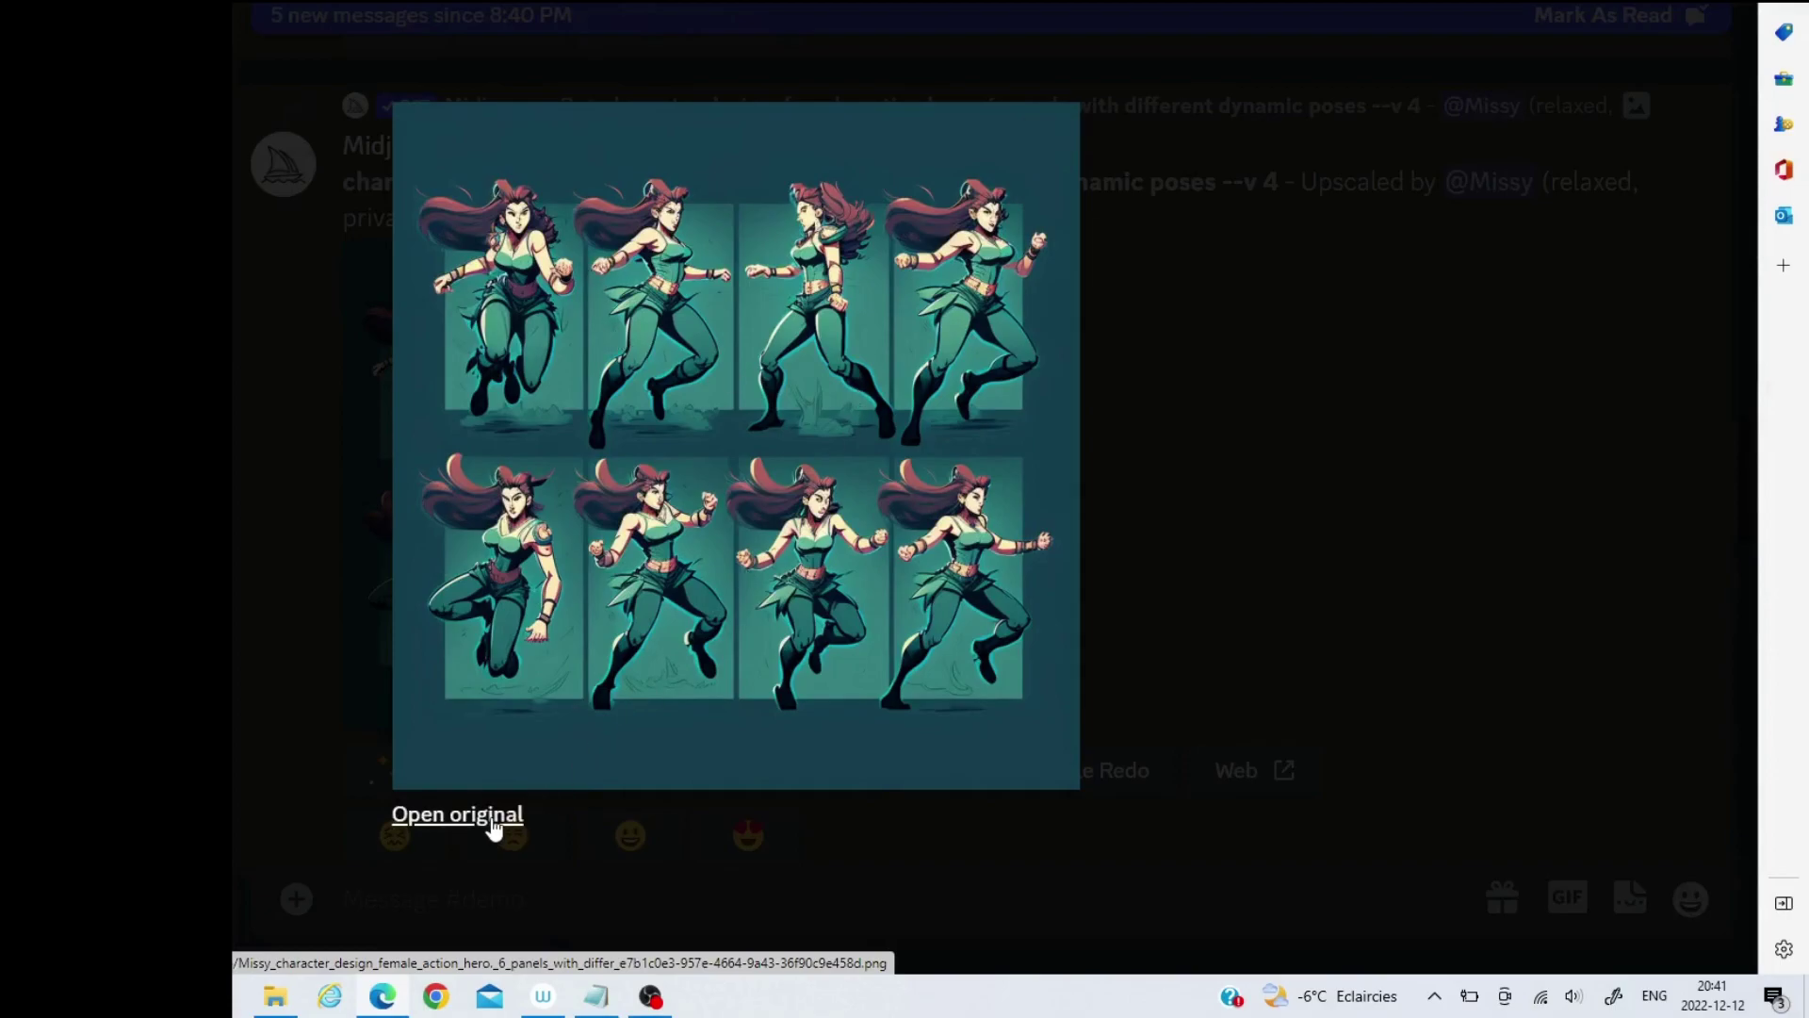
- Open the green sheet's original image, then close that tab and the viewer
click(490, 818)
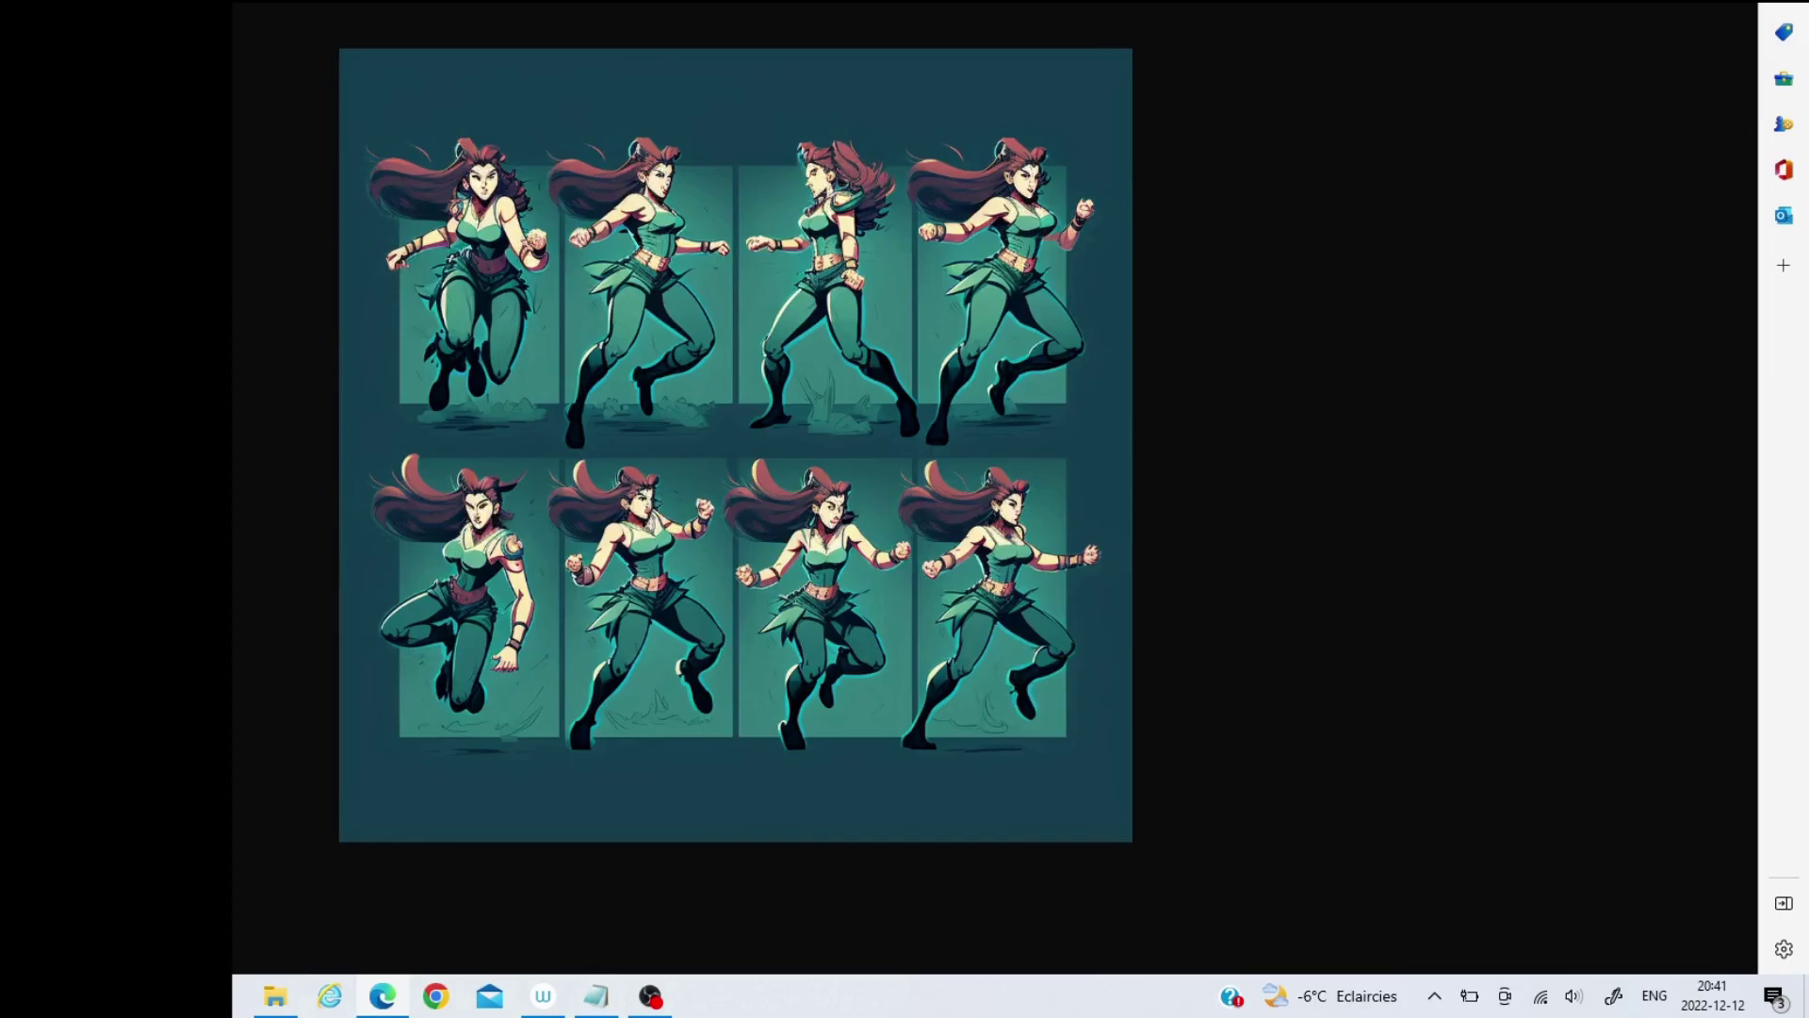
key(ctrl+w)
click(1195, 447)
- View the running-girl pose sheet enlarged, then close it back to the channel
scroll(1072, 489, down, 5)
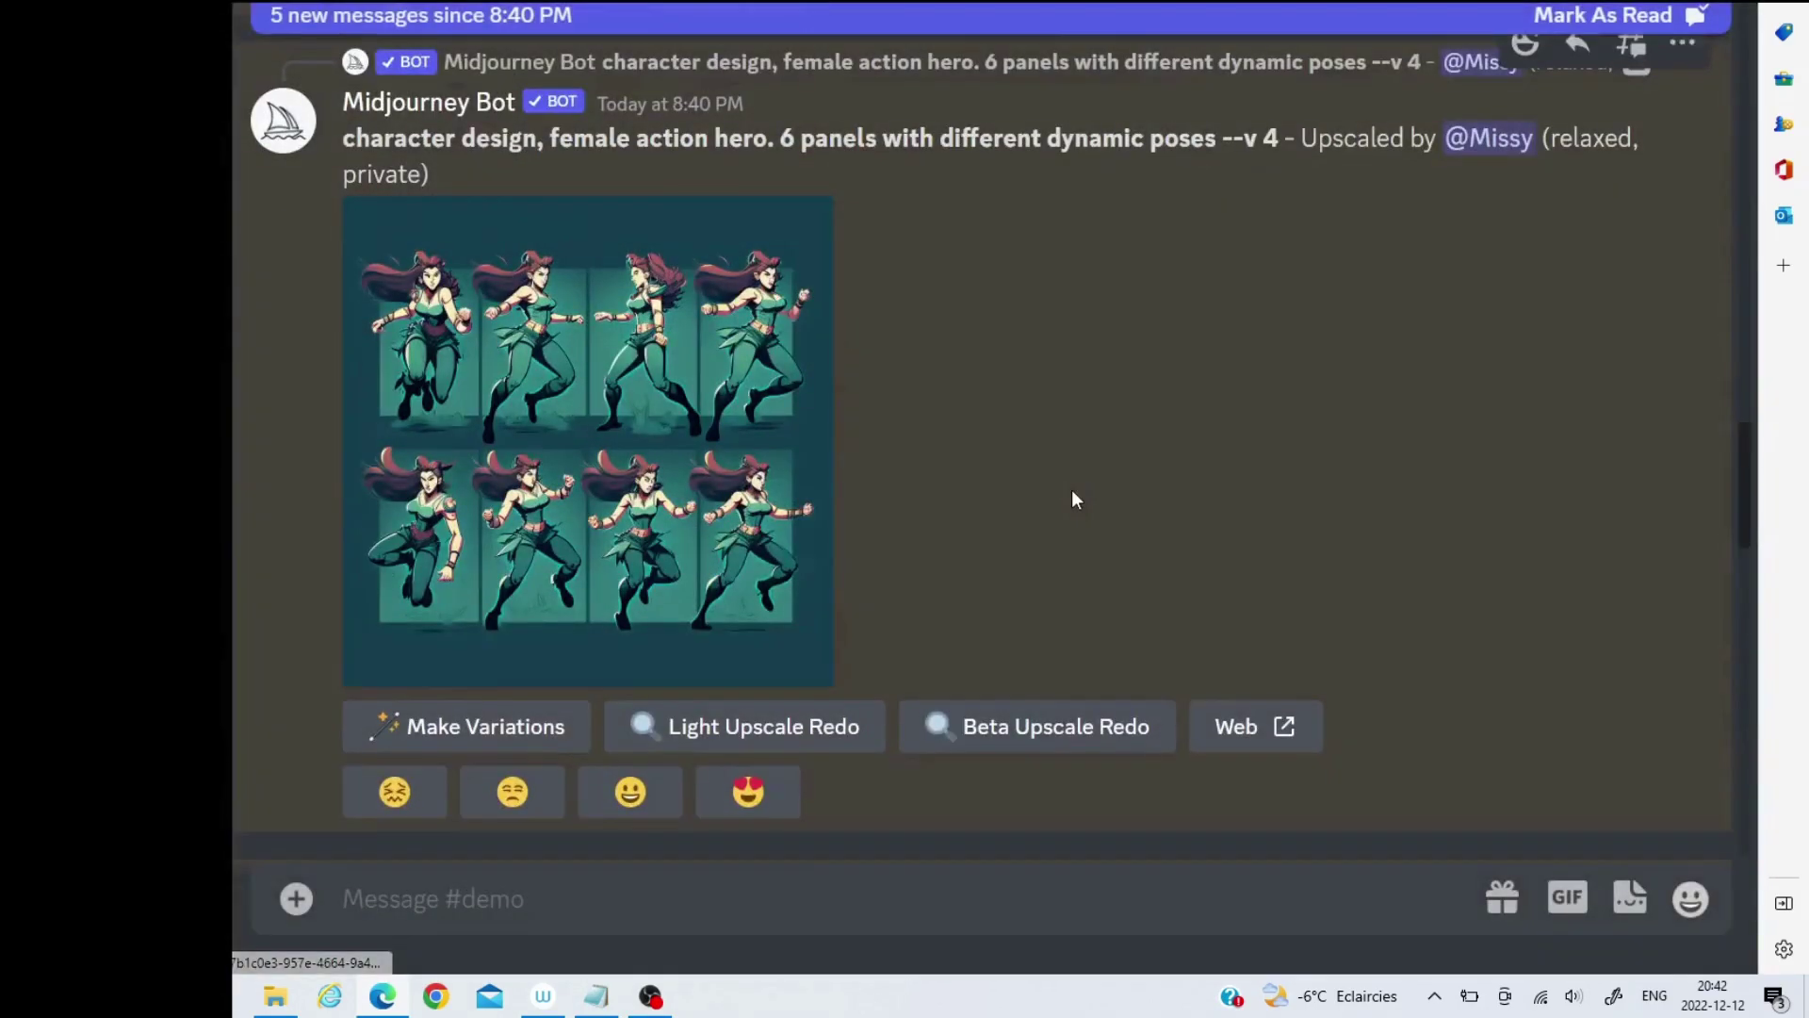
scroll(1074, 491, down, 3)
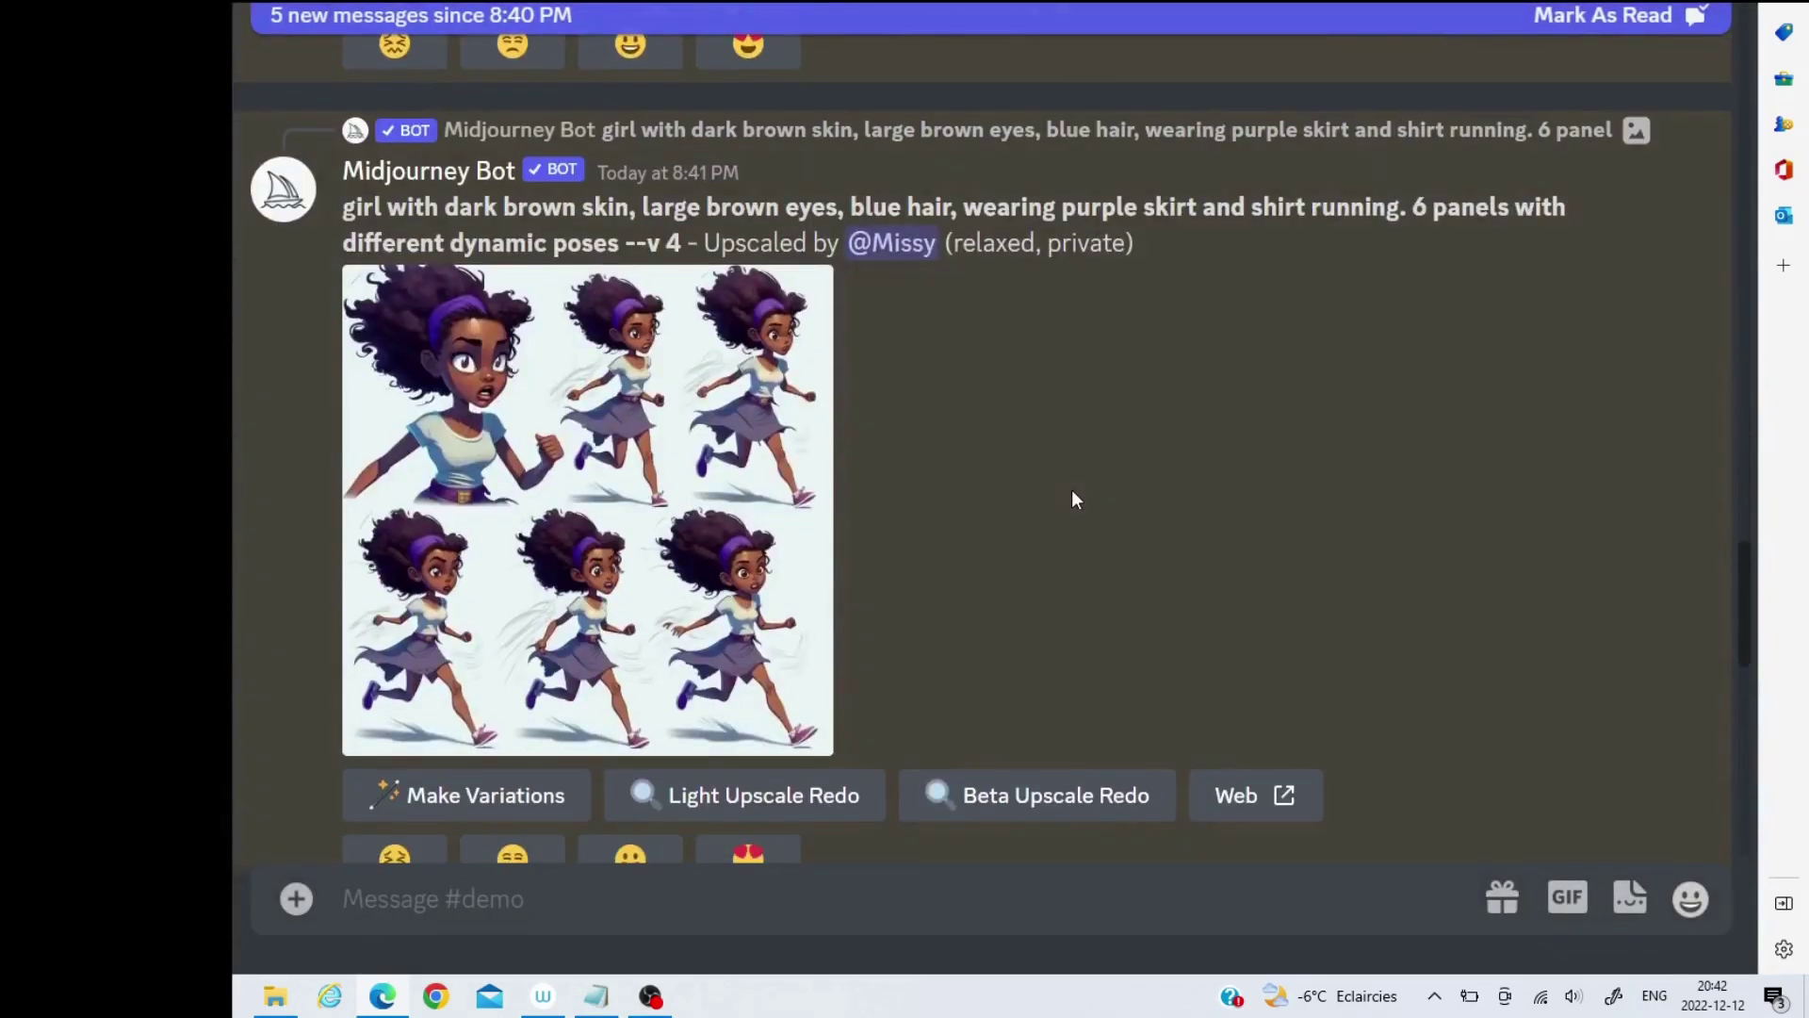
click(715, 537)
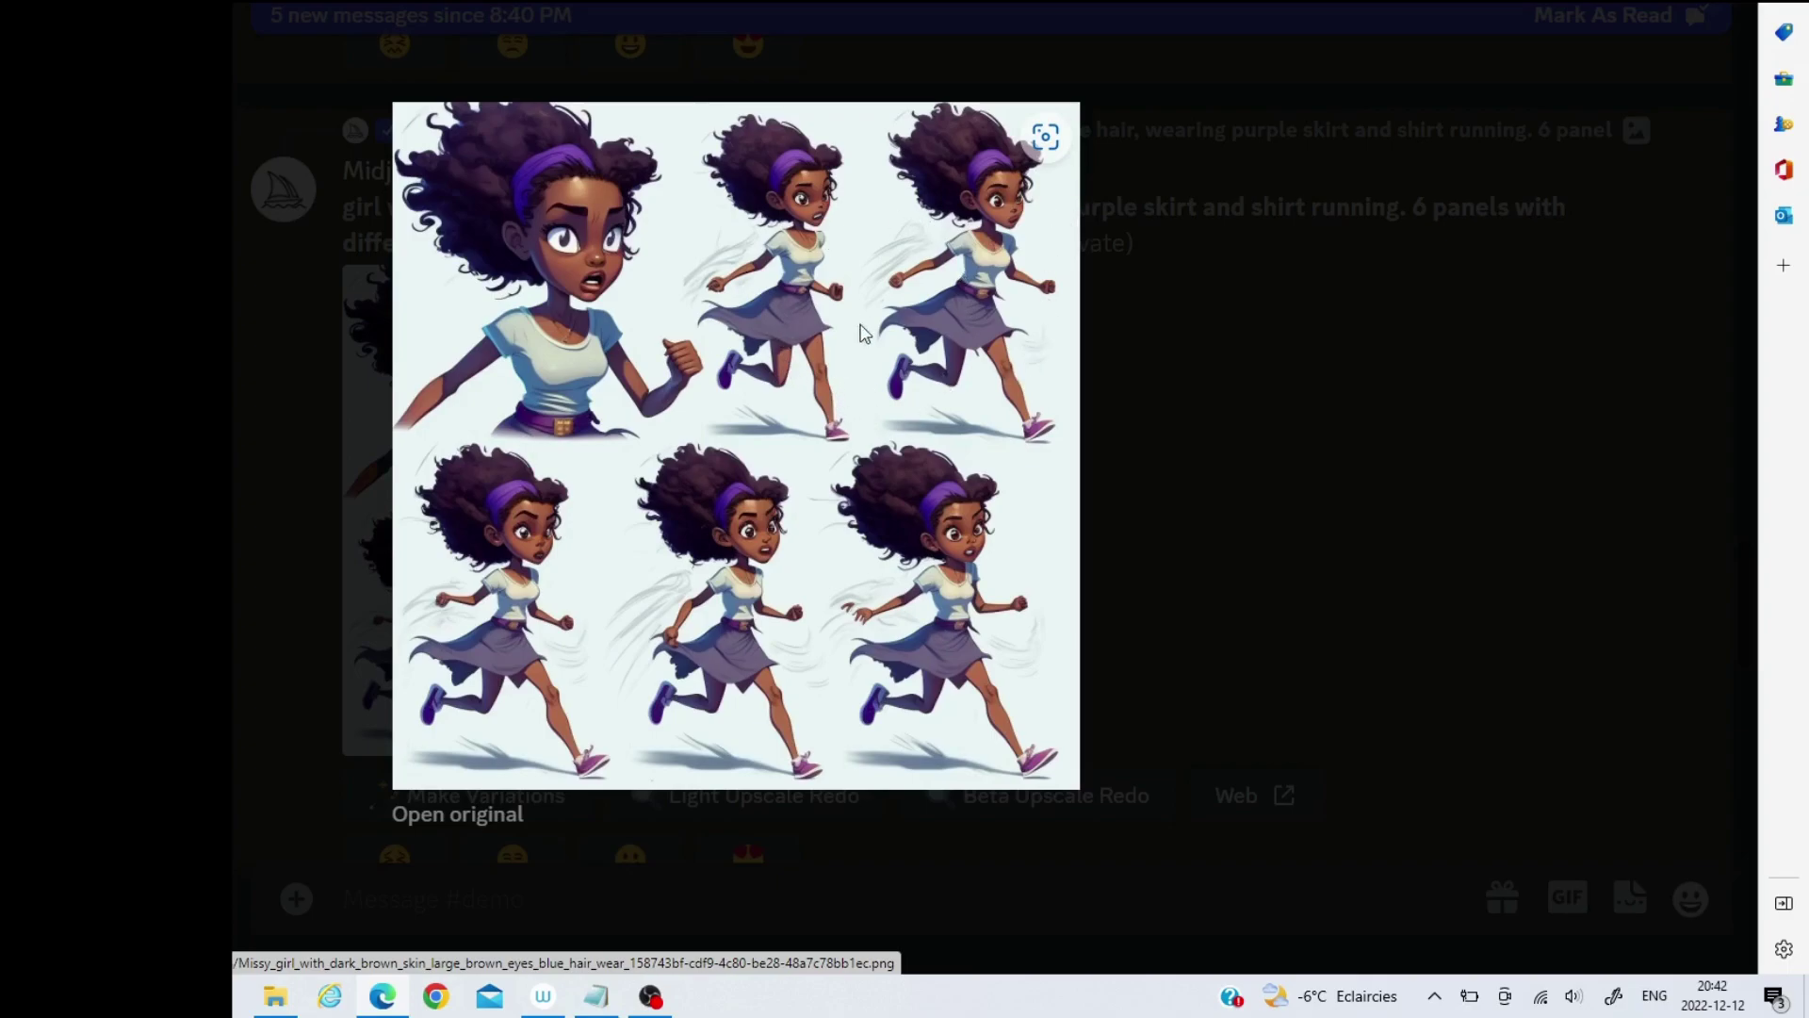
click(1259, 432)
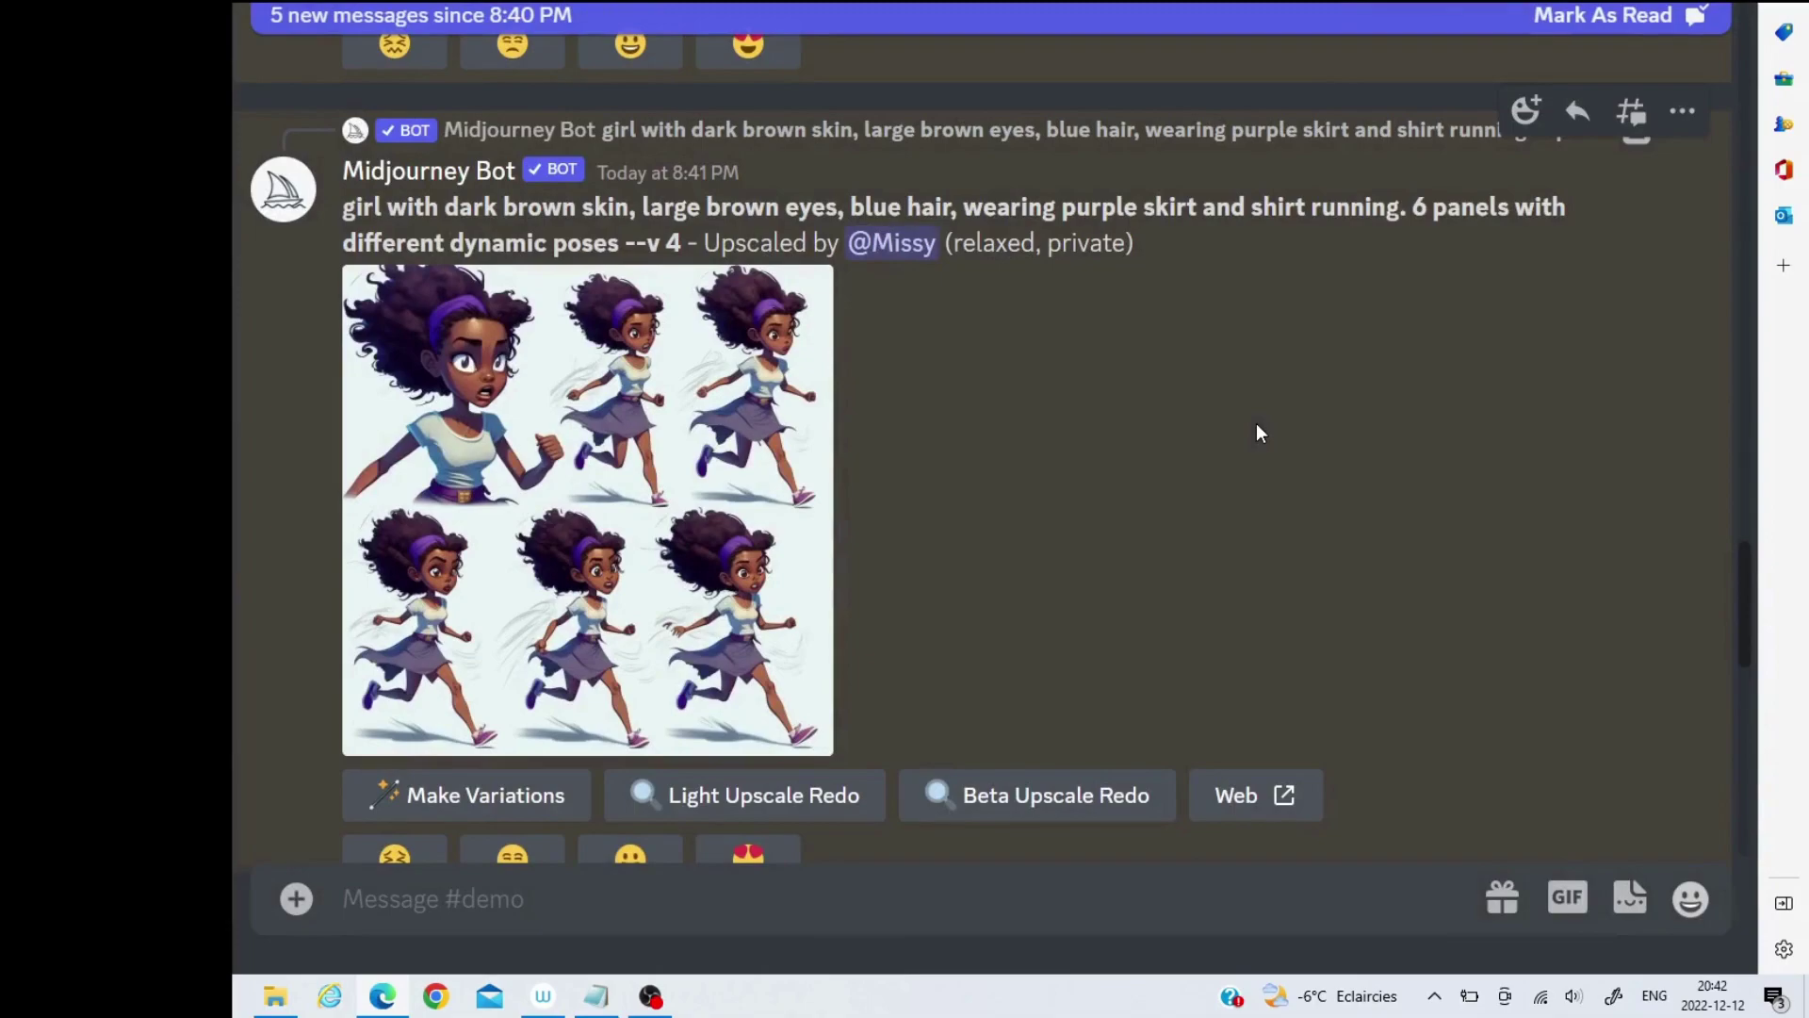
scroll(1257, 424, down, 8)
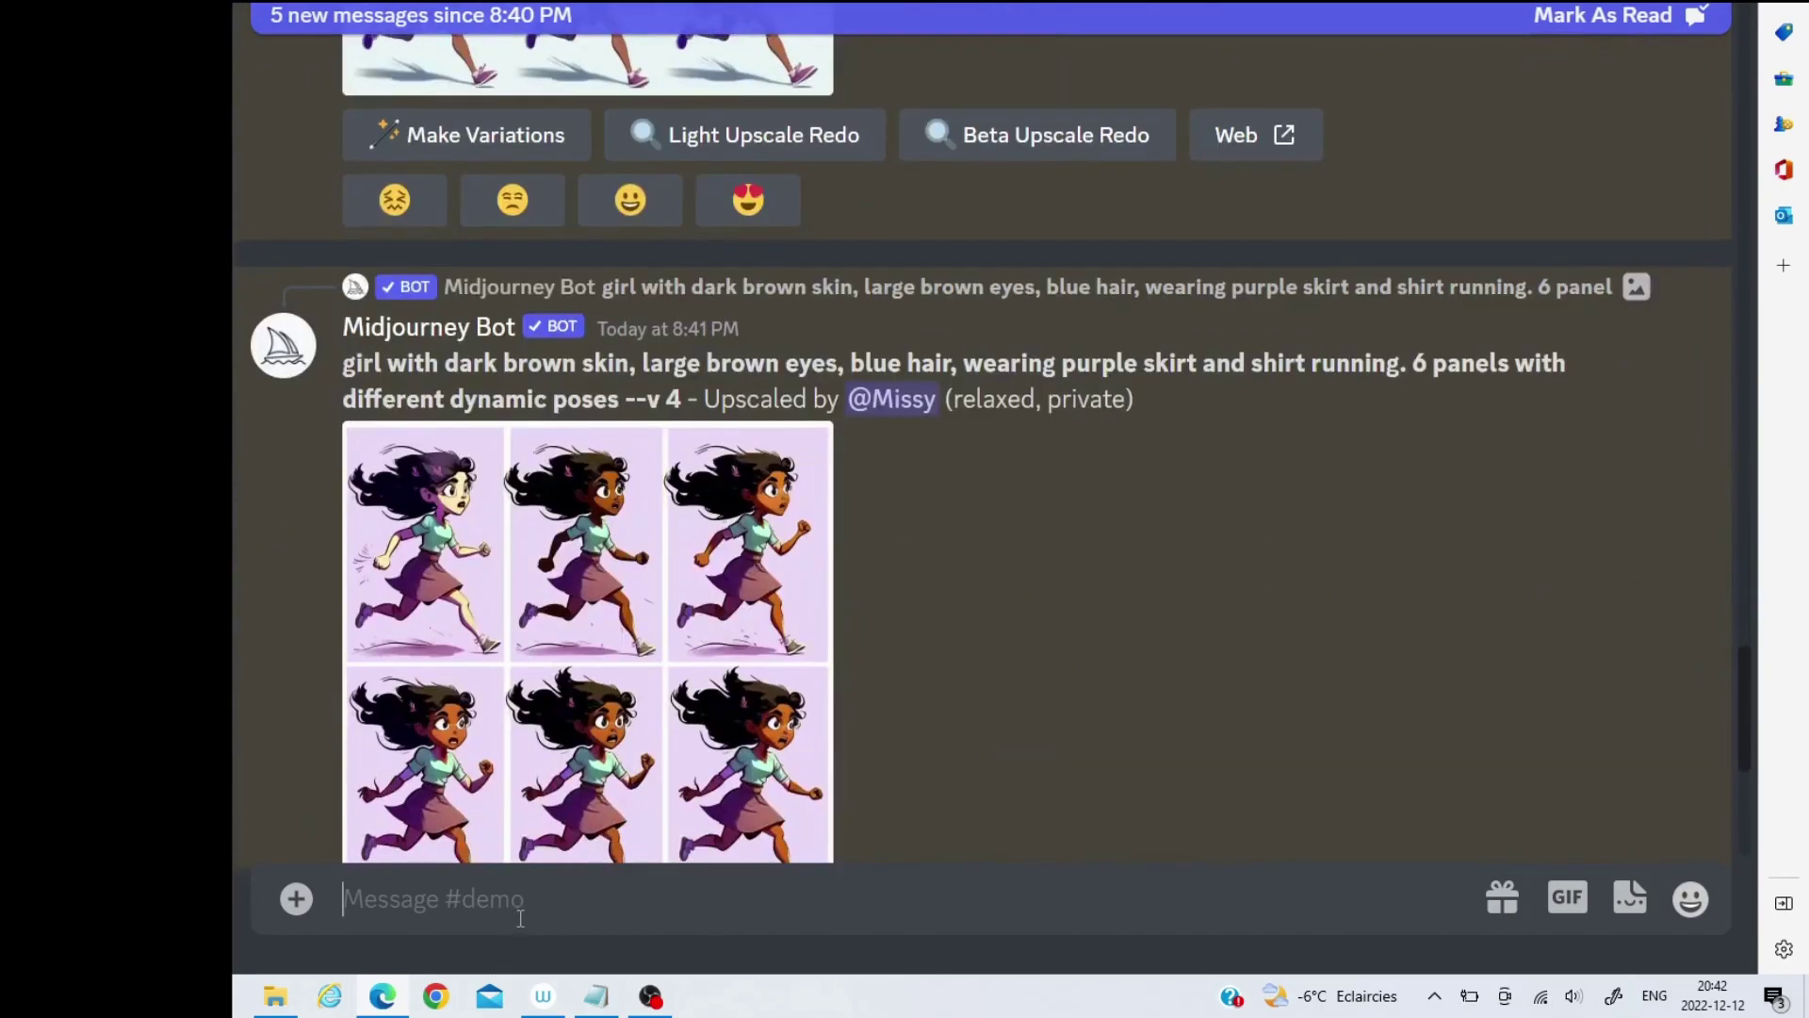
- Start a new empty /imagine command in the message box
text(/)
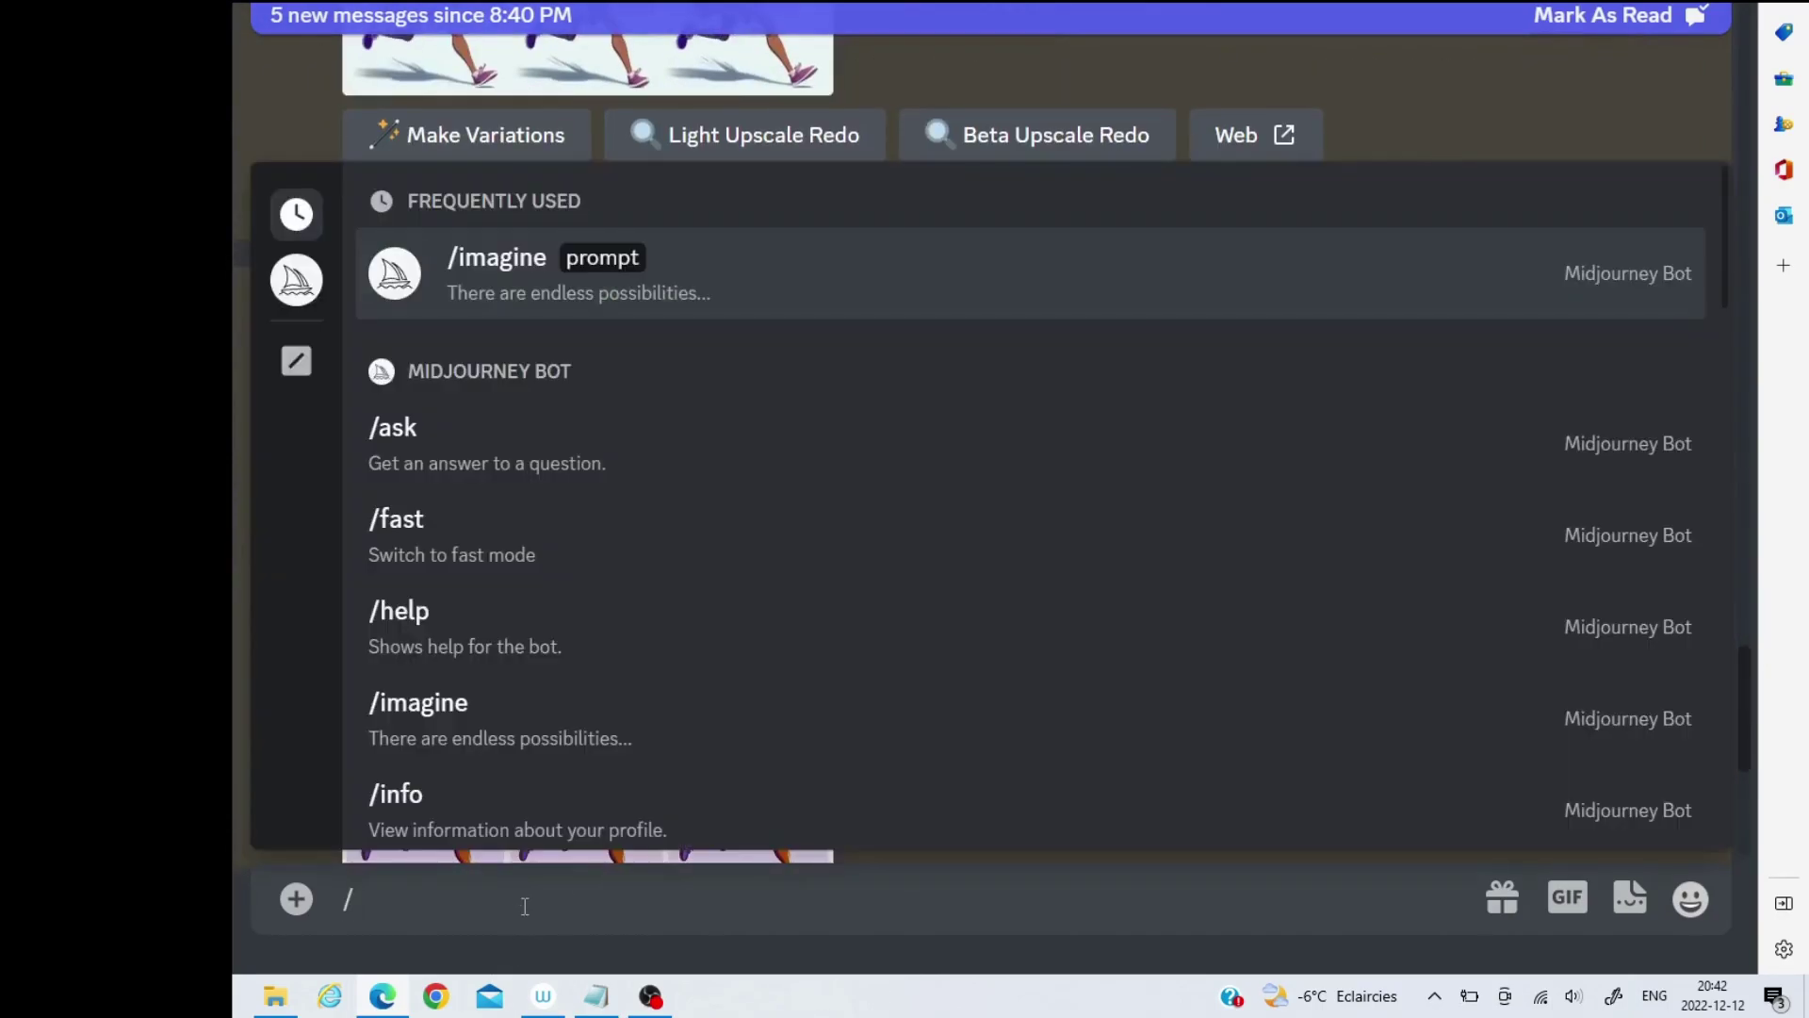
click(687, 279)
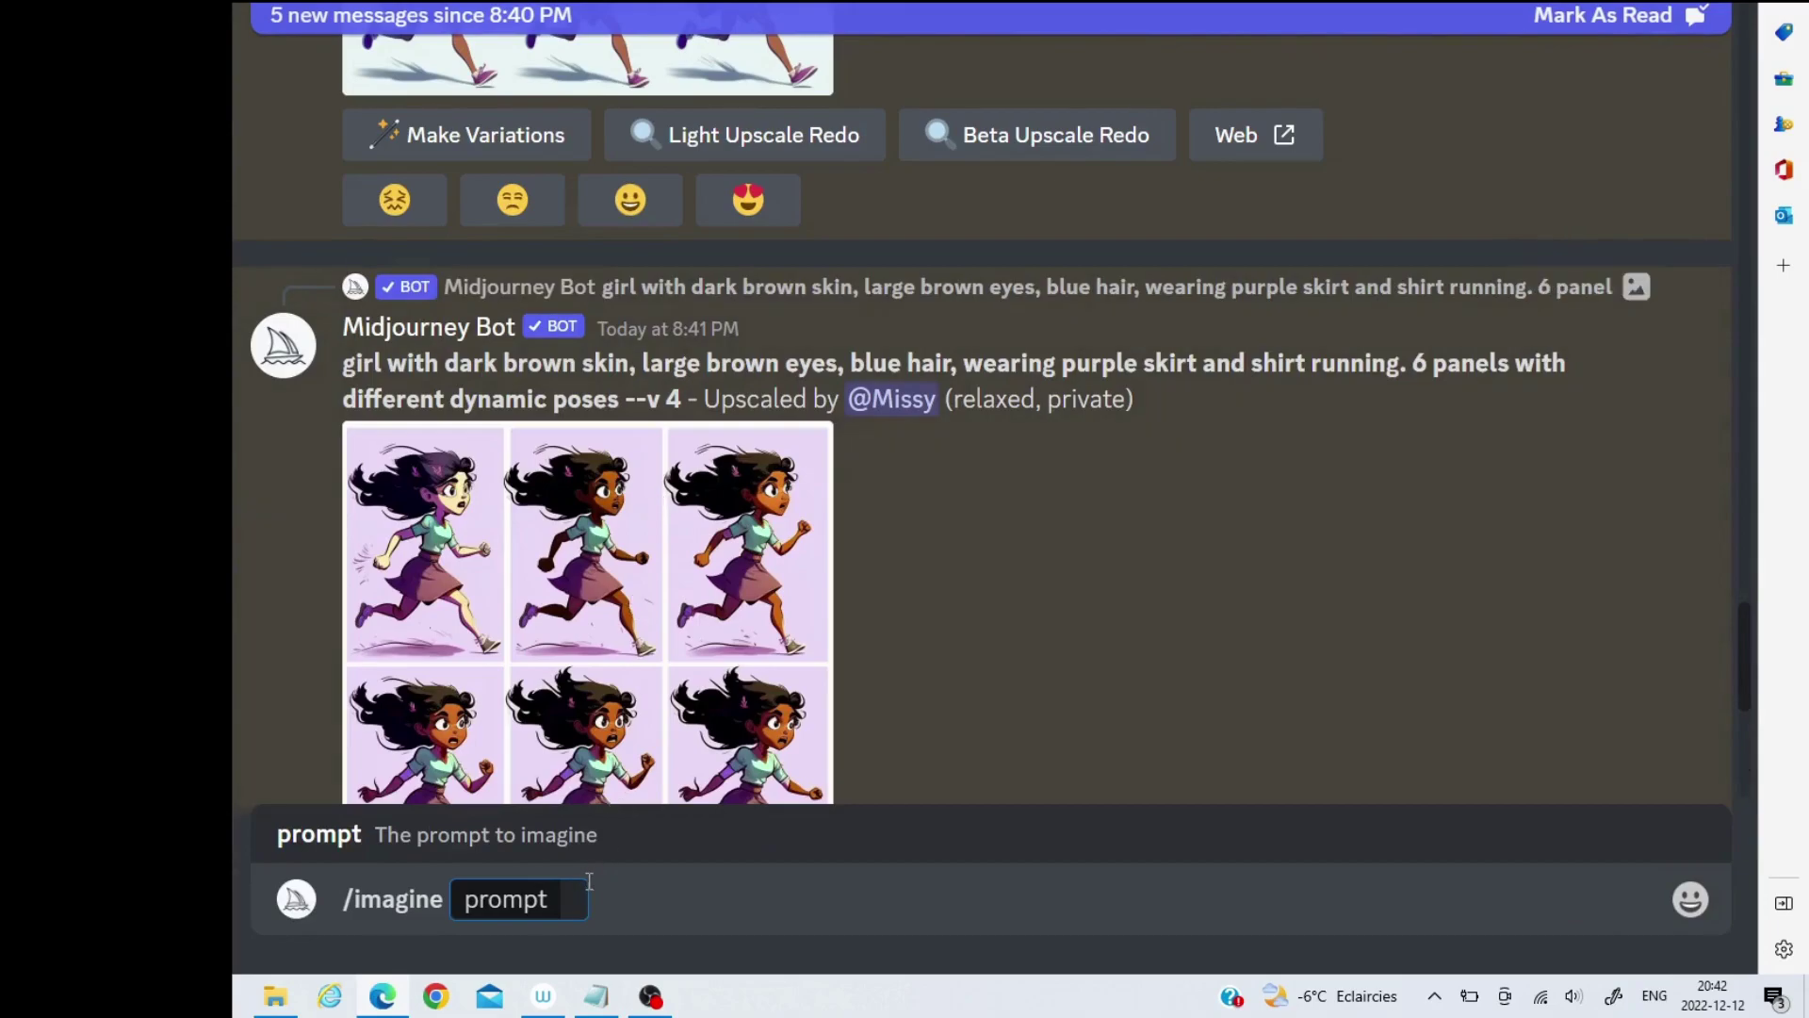
scroll(942, 566, up, 1)
scroll(997, 563, up, 6)
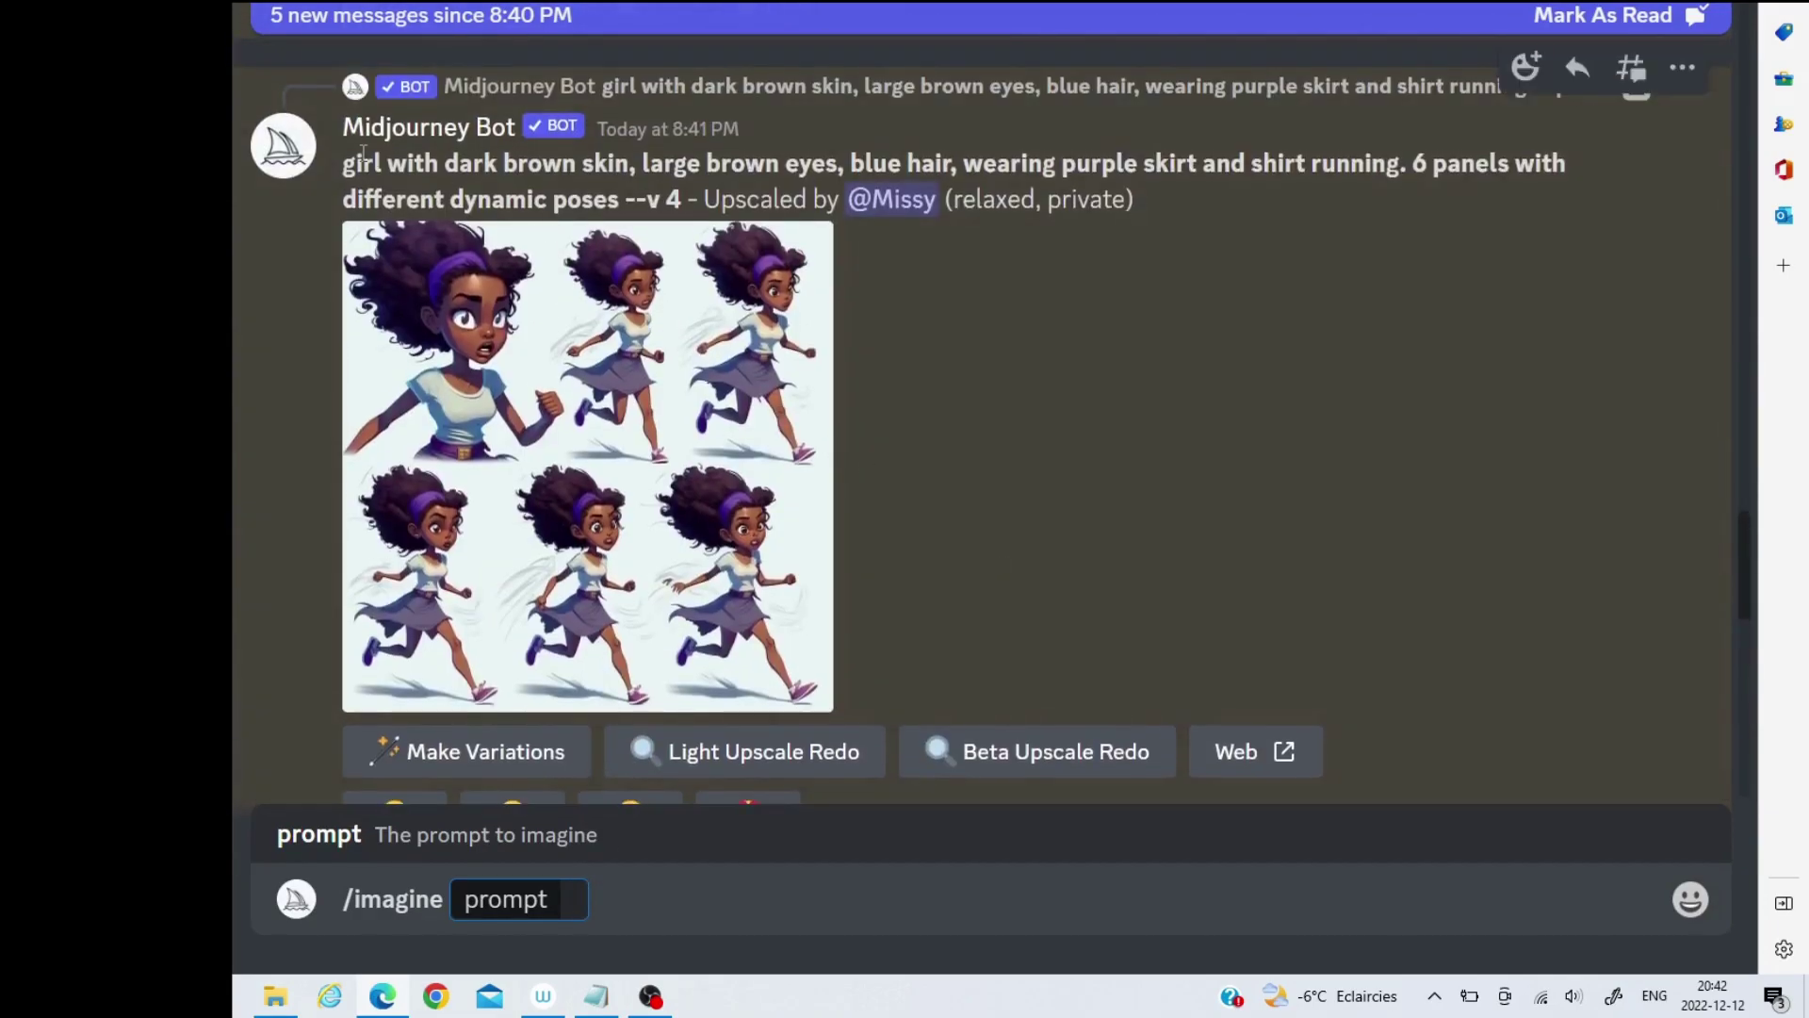
- Select the running-girl message's earlier prompt text, then clear the selection
drag(345, 165, 620, 203)
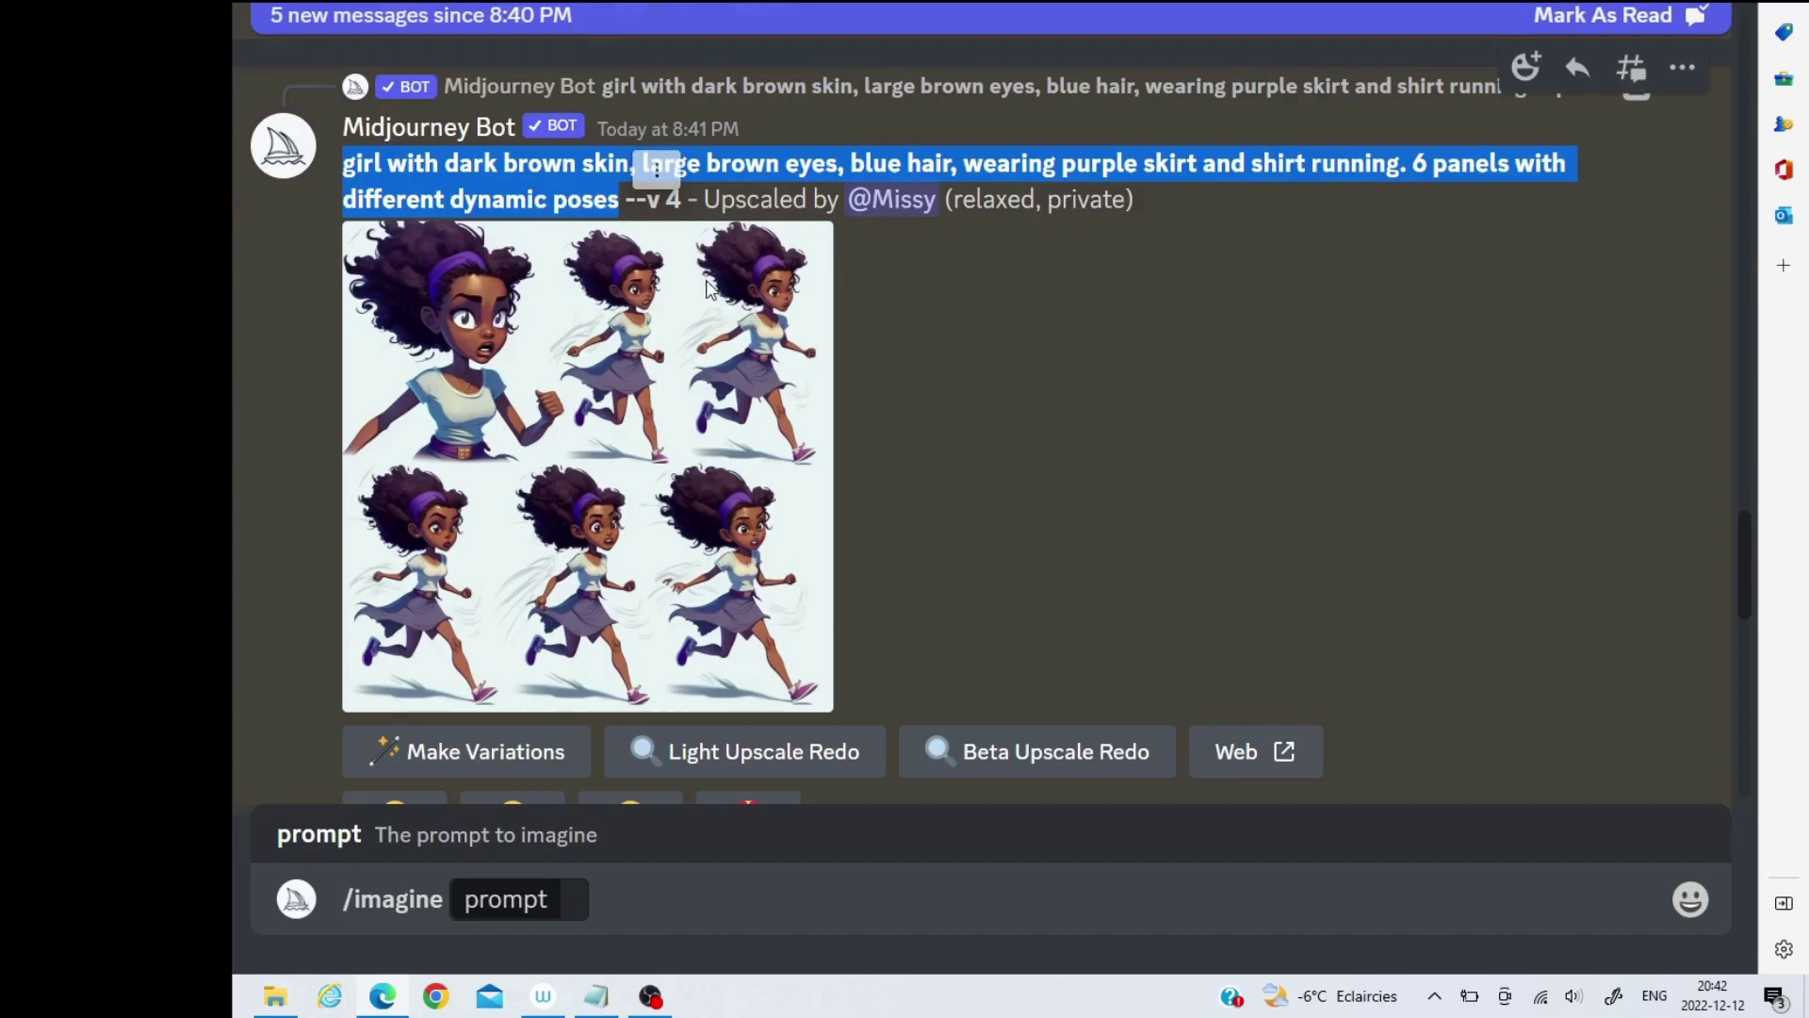
click(1024, 439)
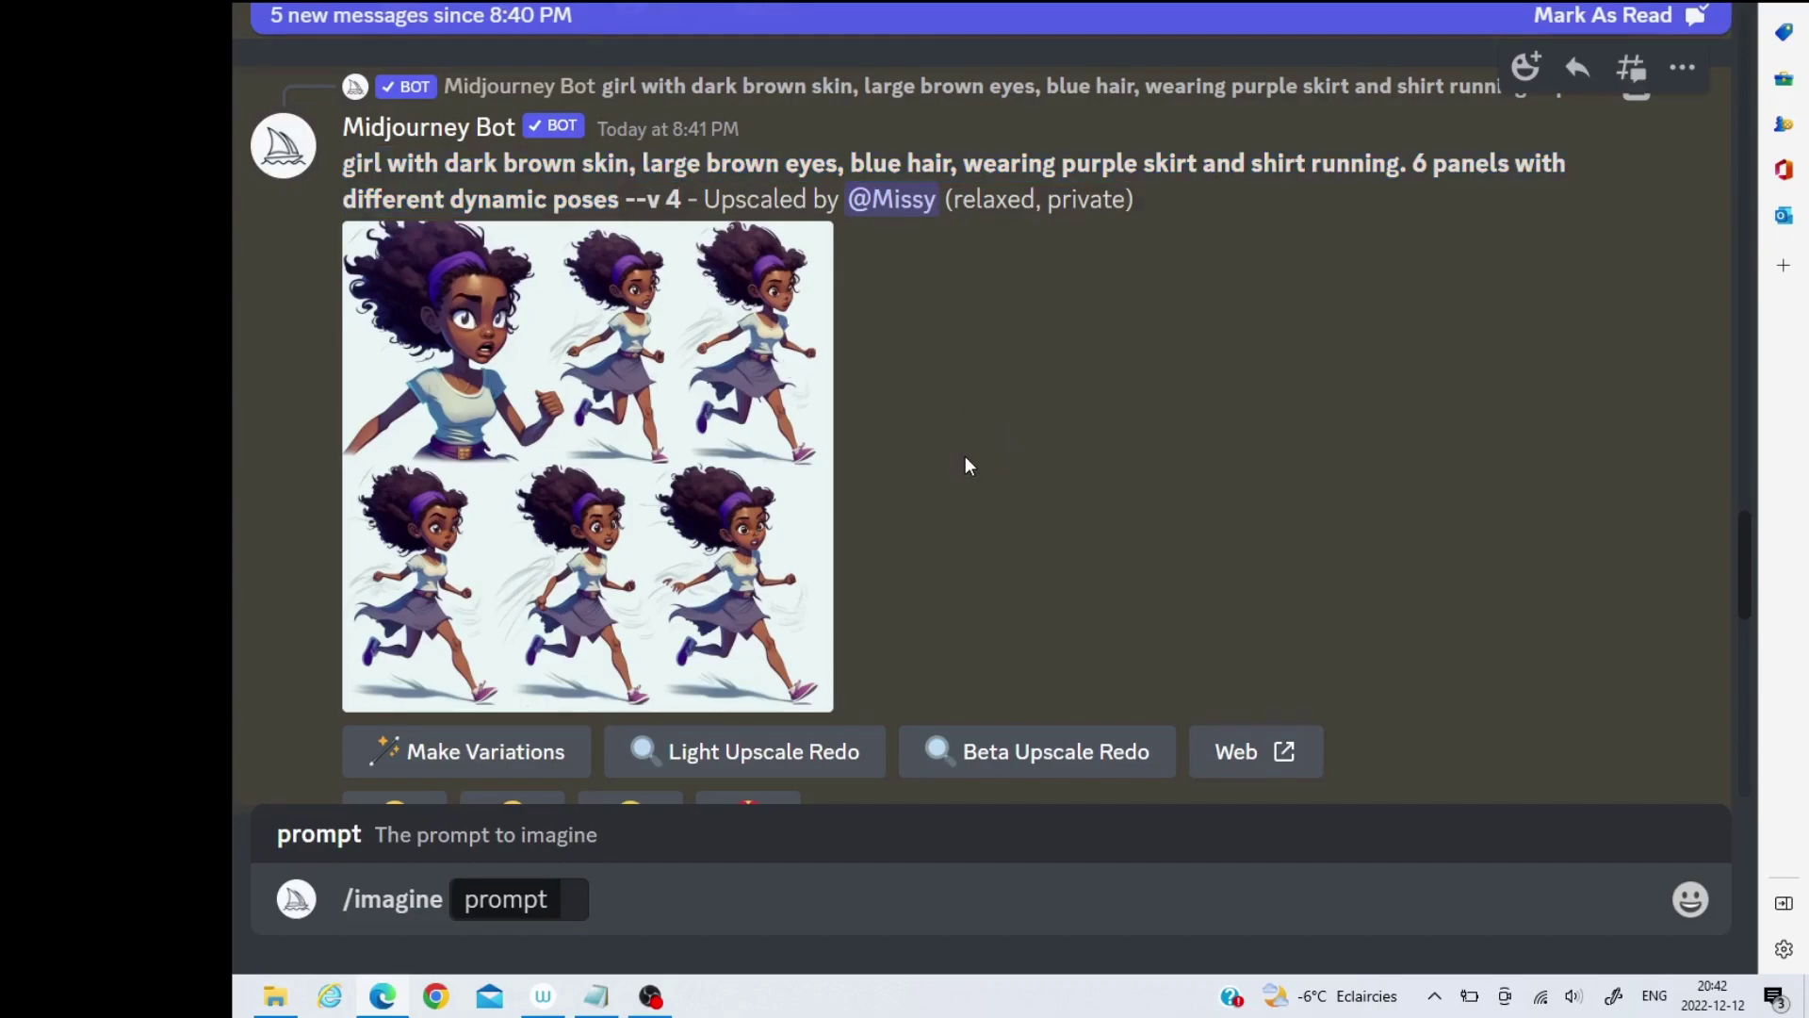
scroll(965, 456, down, 5)
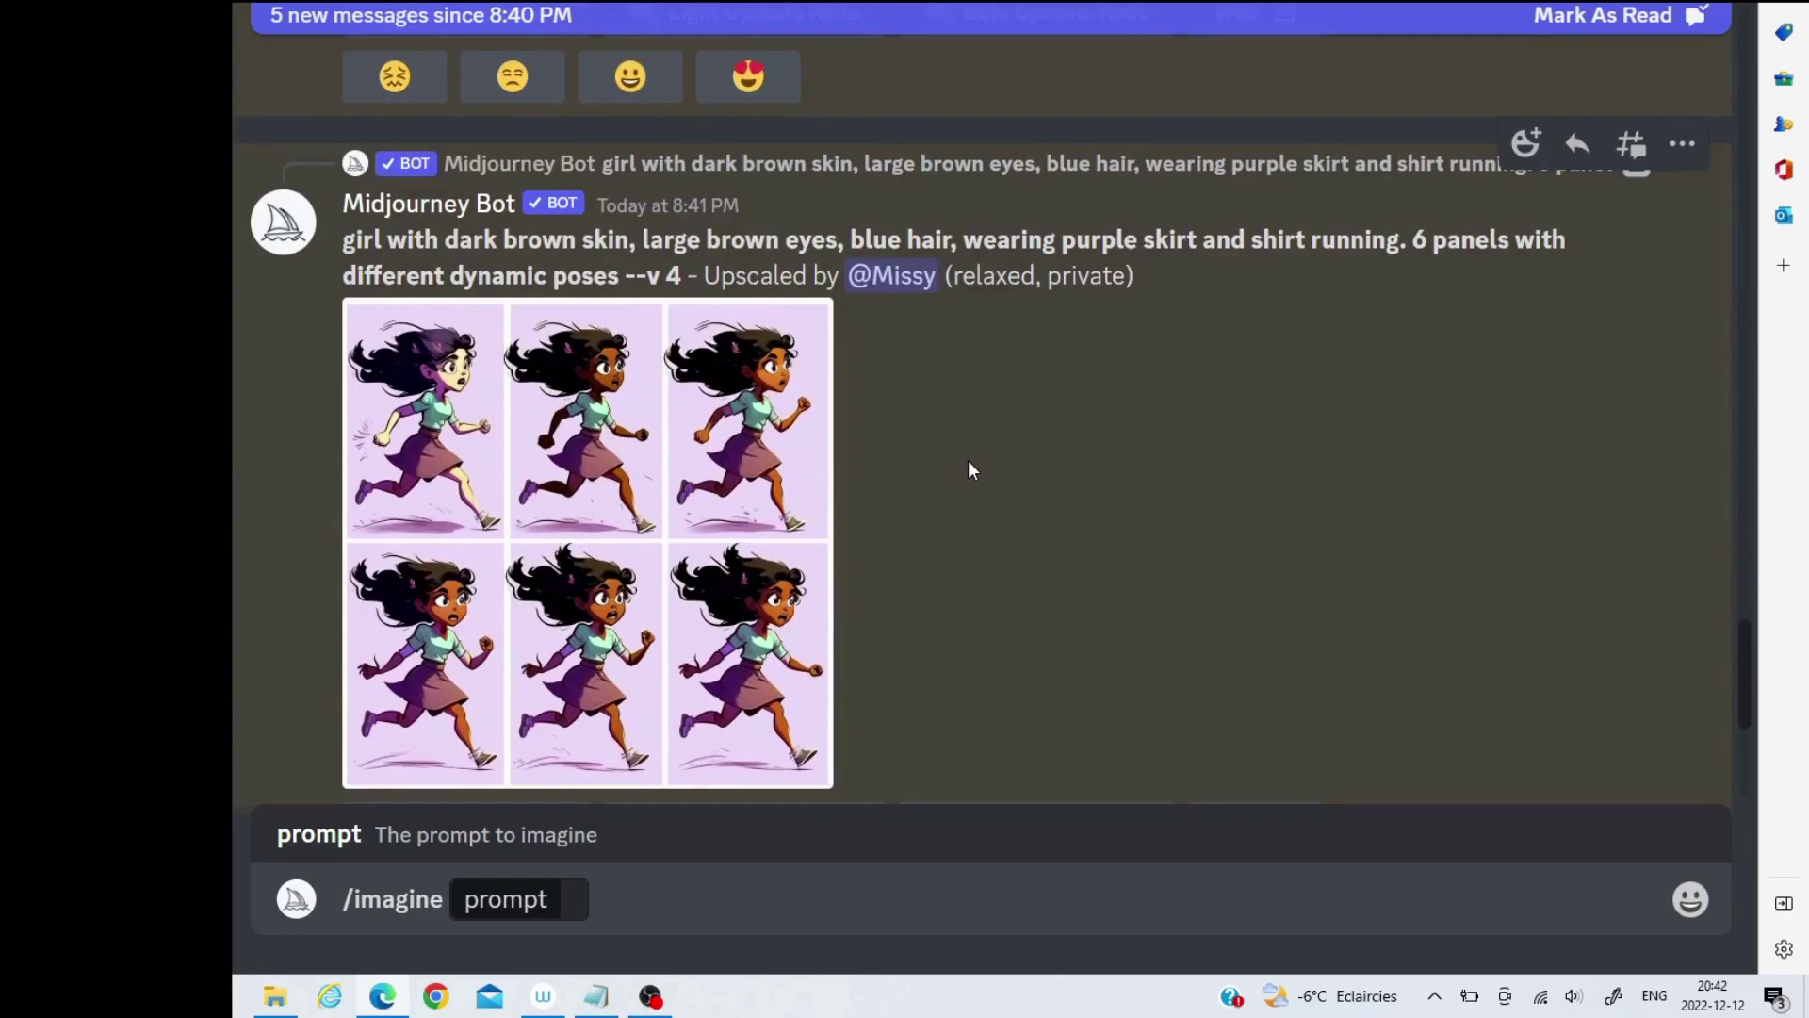
scroll(969, 462, up, 8)
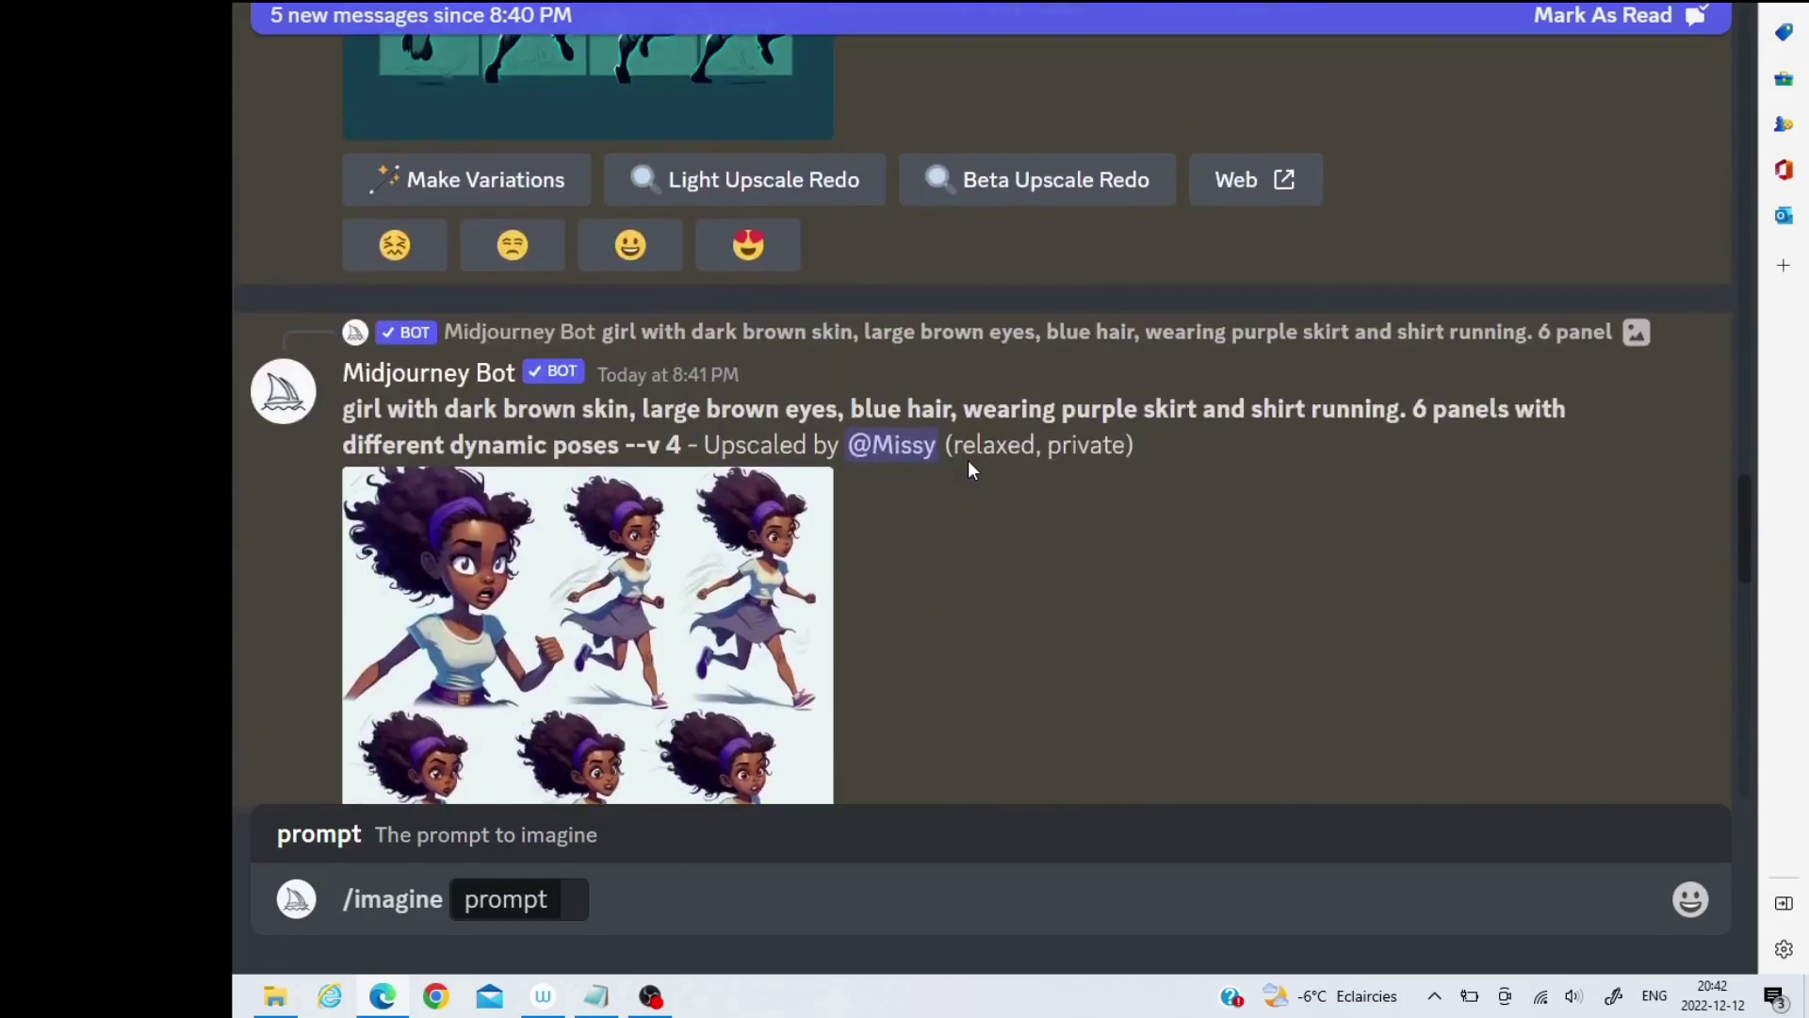
scroll(970, 462, down, 5)
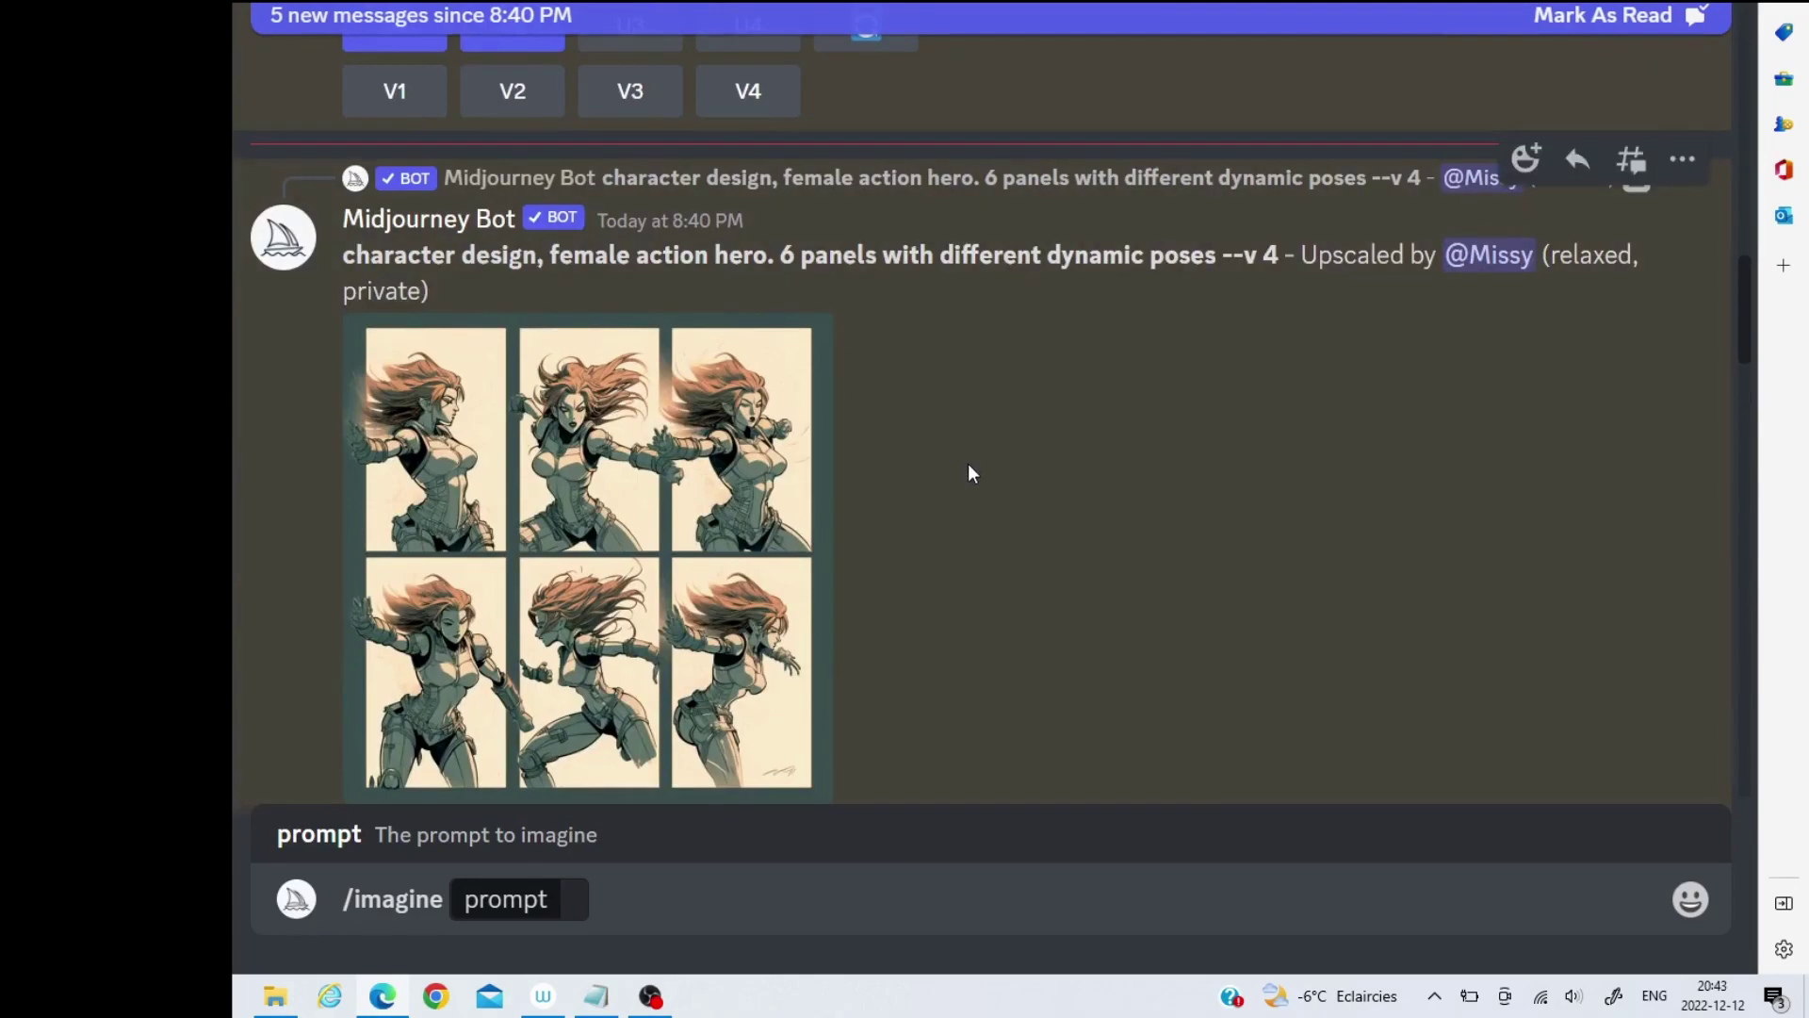
- Scroll down to the action hero Remix job message to watch it reach 83%
scroll(971, 466, down, 9)
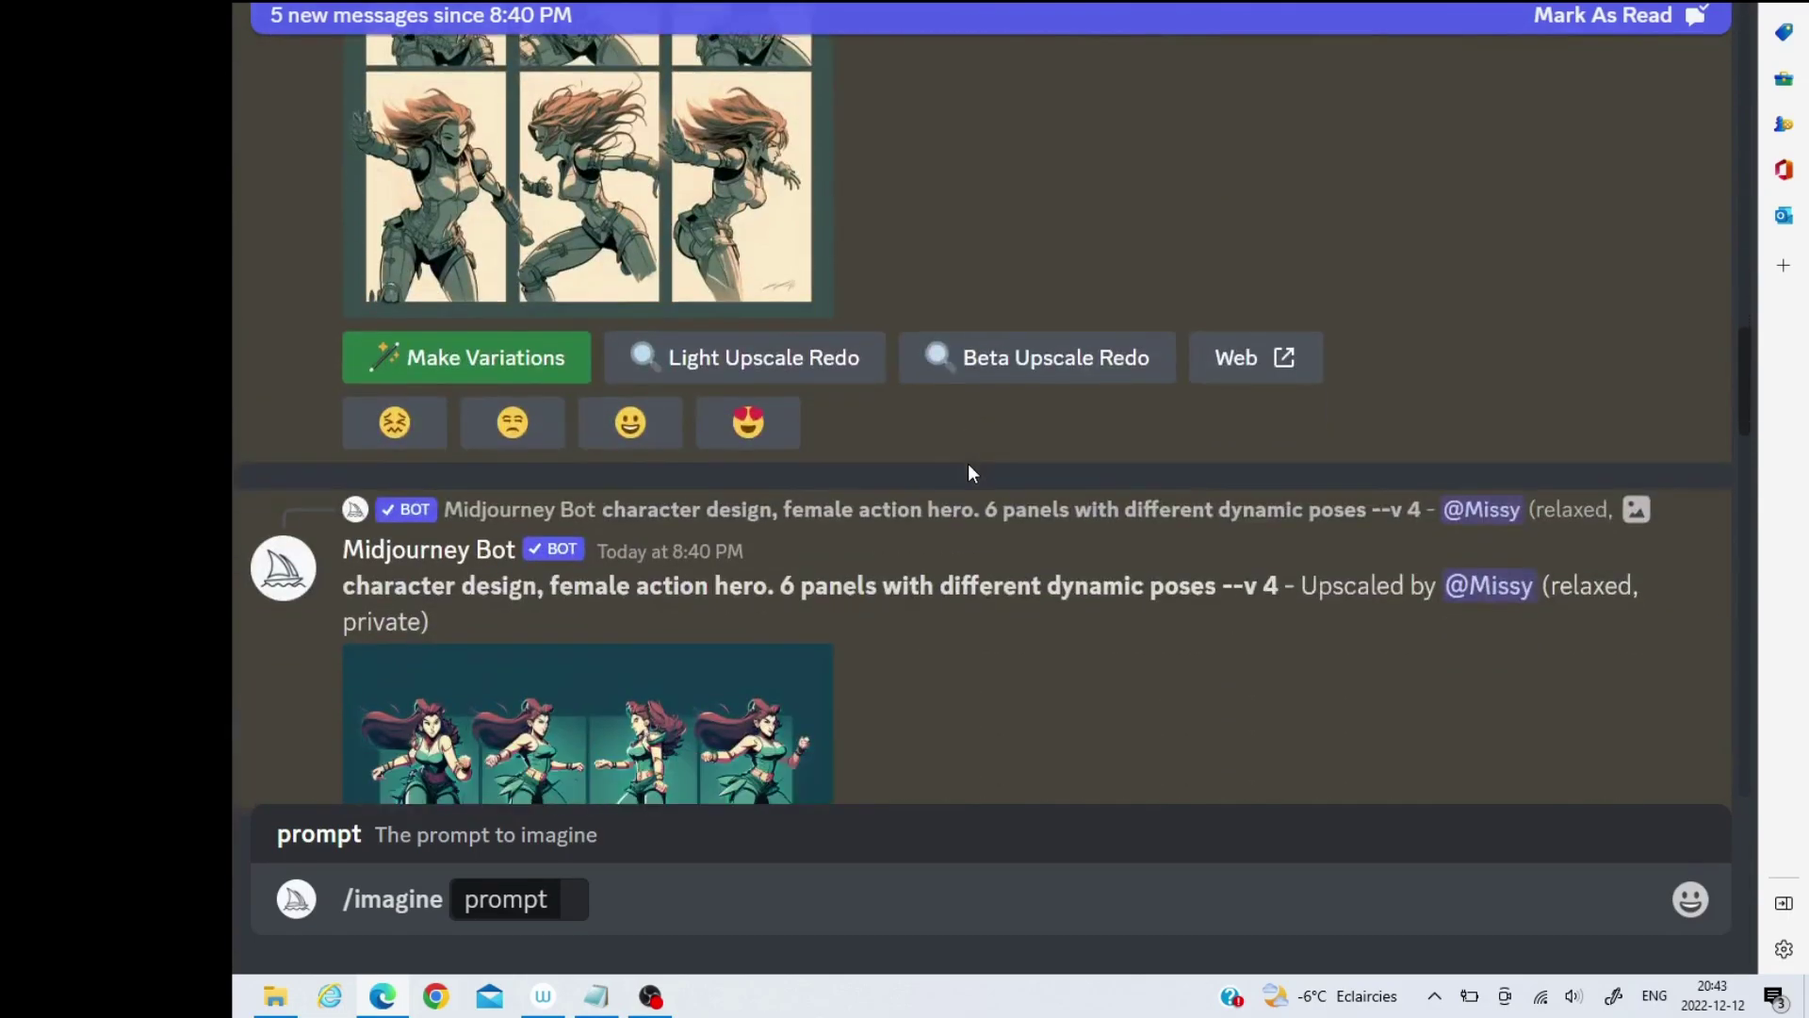
scroll(971, 469, down, 10)
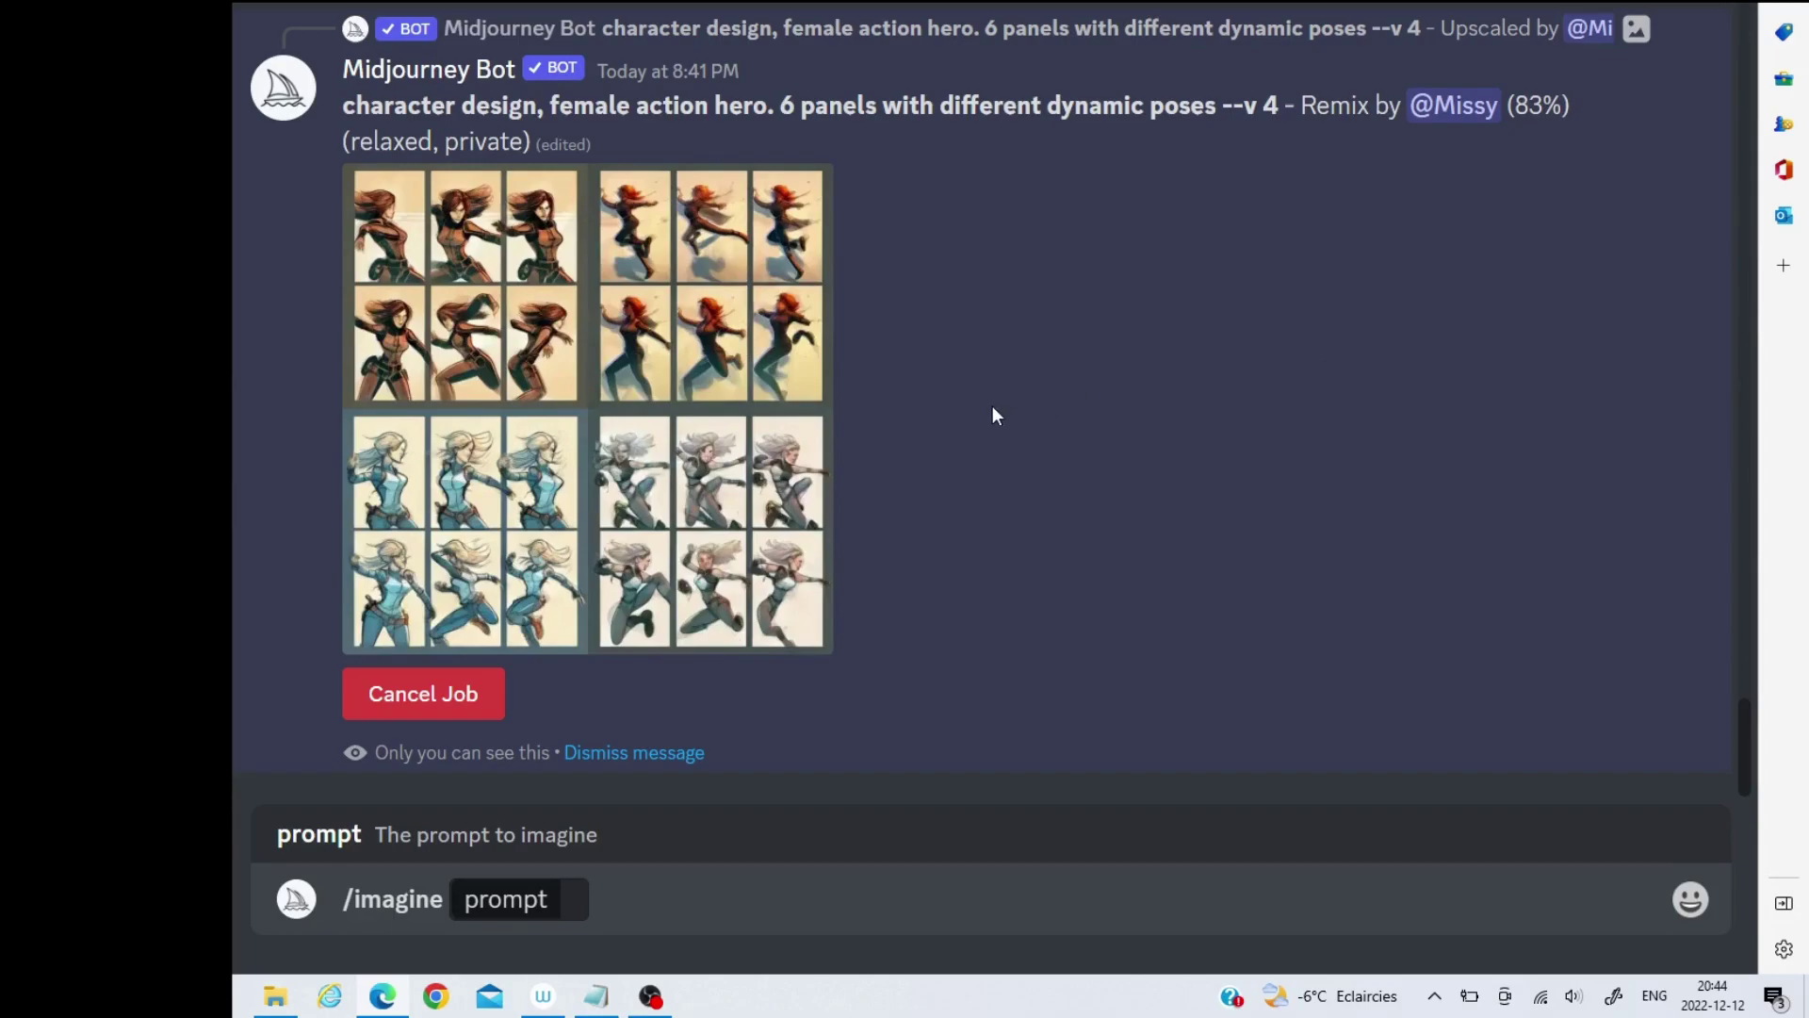
- Enlarge the finished remix grid of four hero pose sheets, then close the viewer
scroll(964, 422, up, 15)
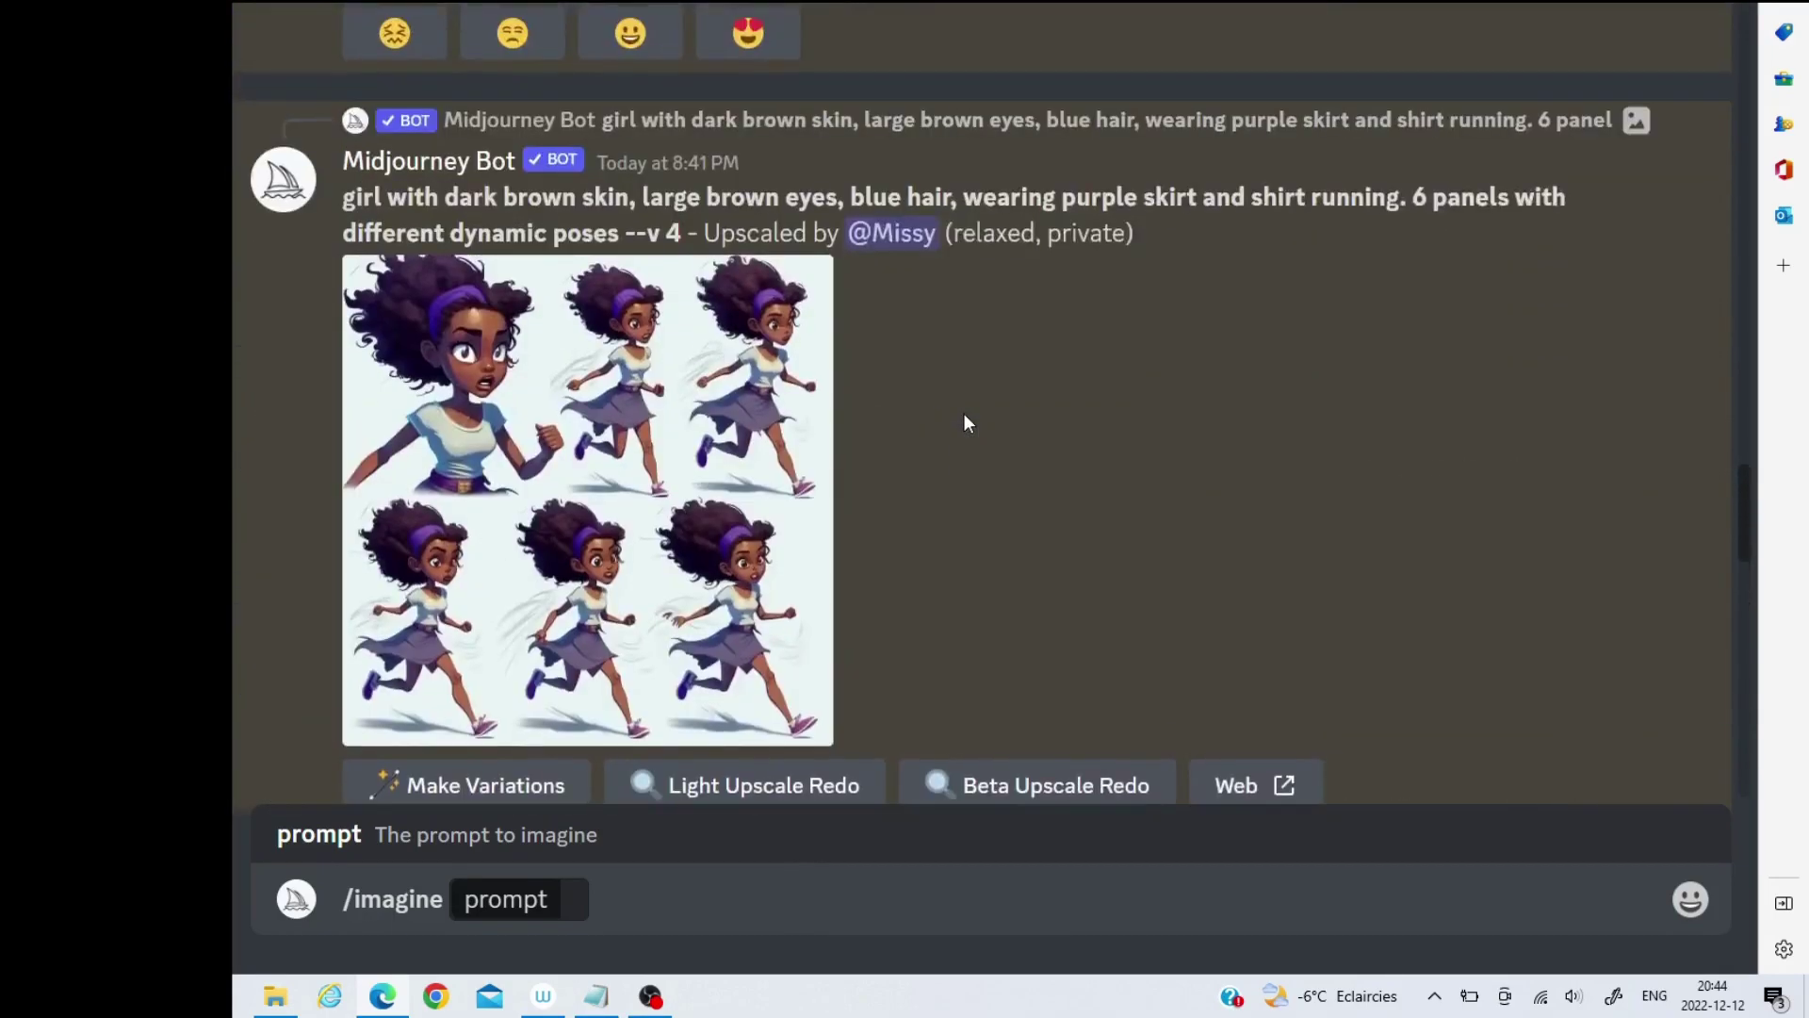
scroll(965, 422, up, 15)
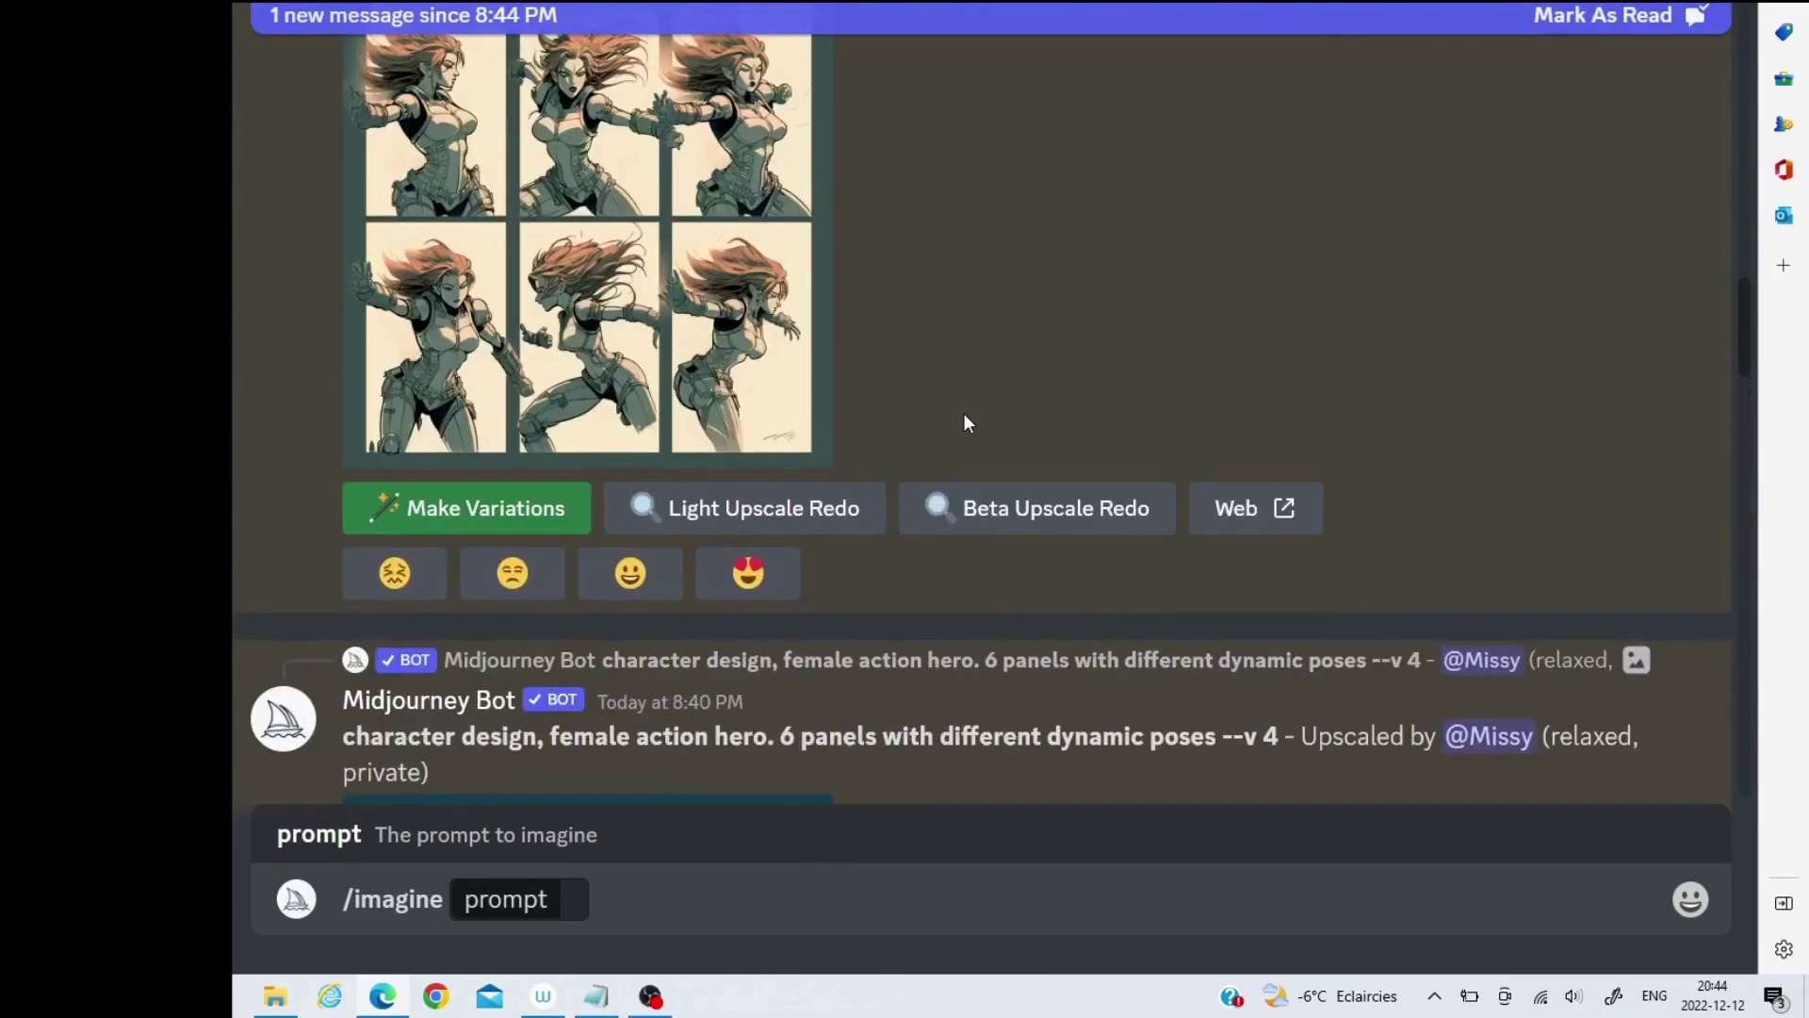
scroll(964, 422, up, 2)
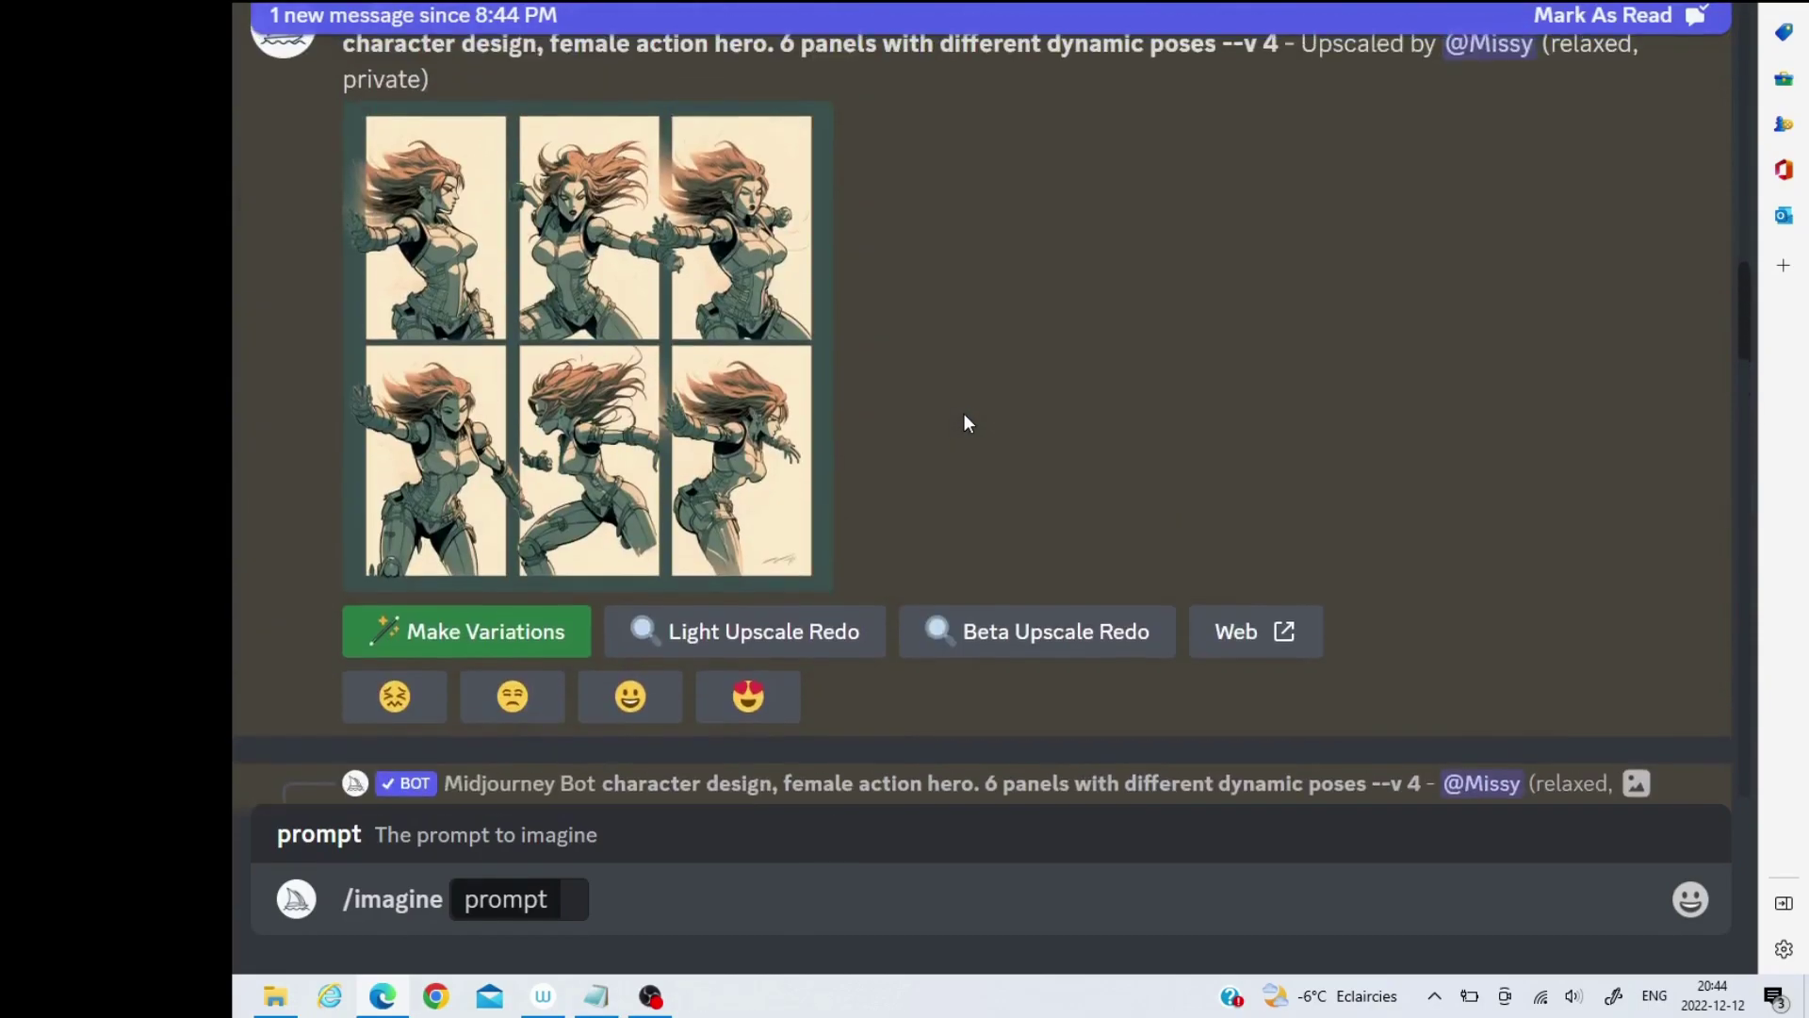
click(578, 330)
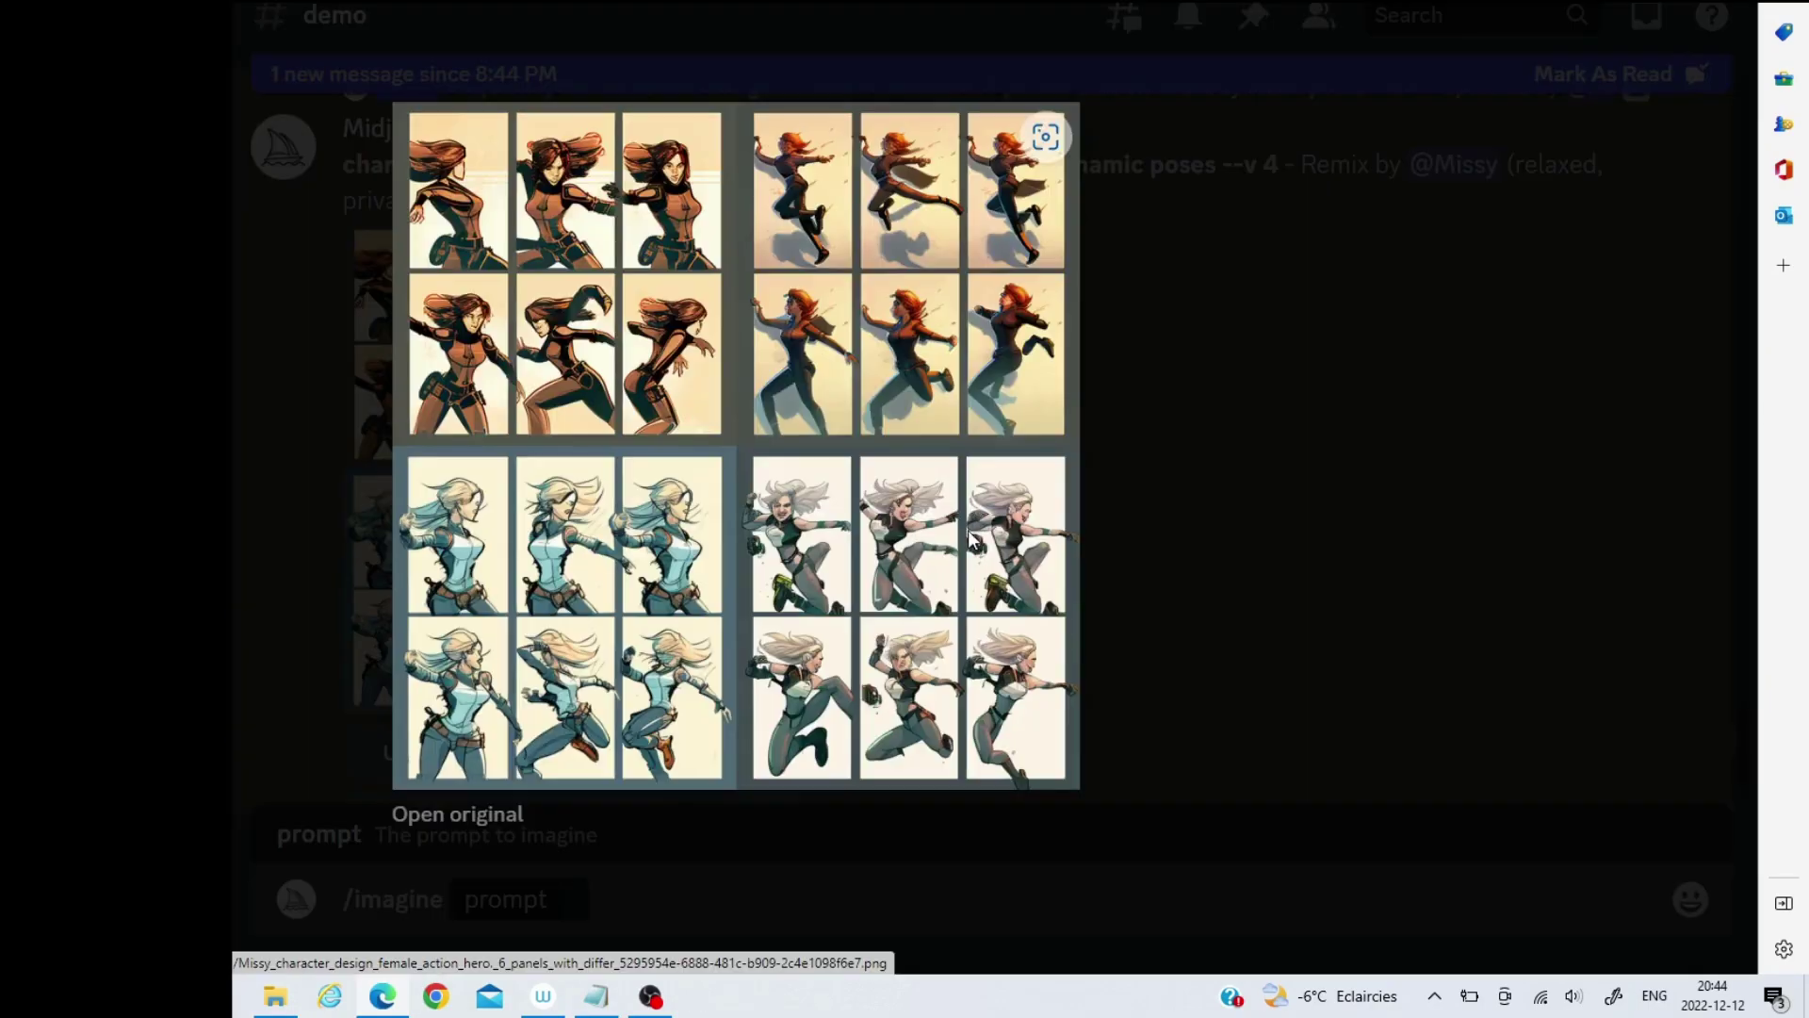
click(1142, 449)
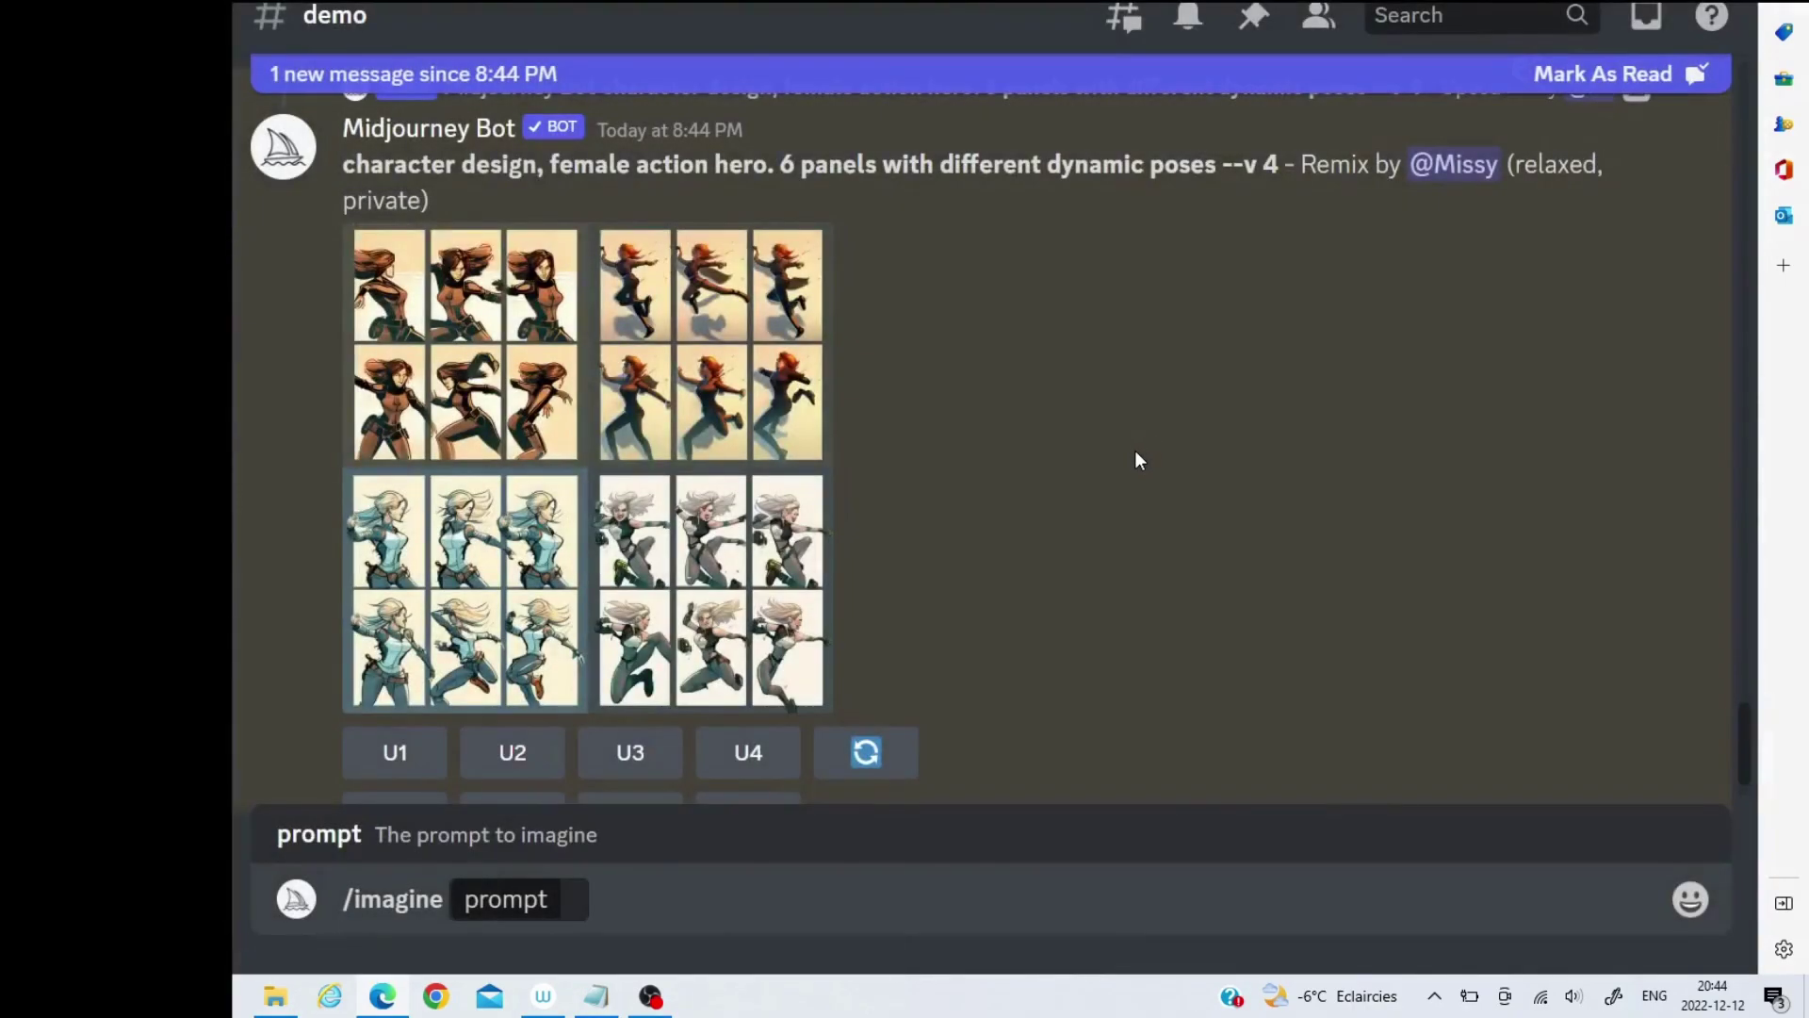